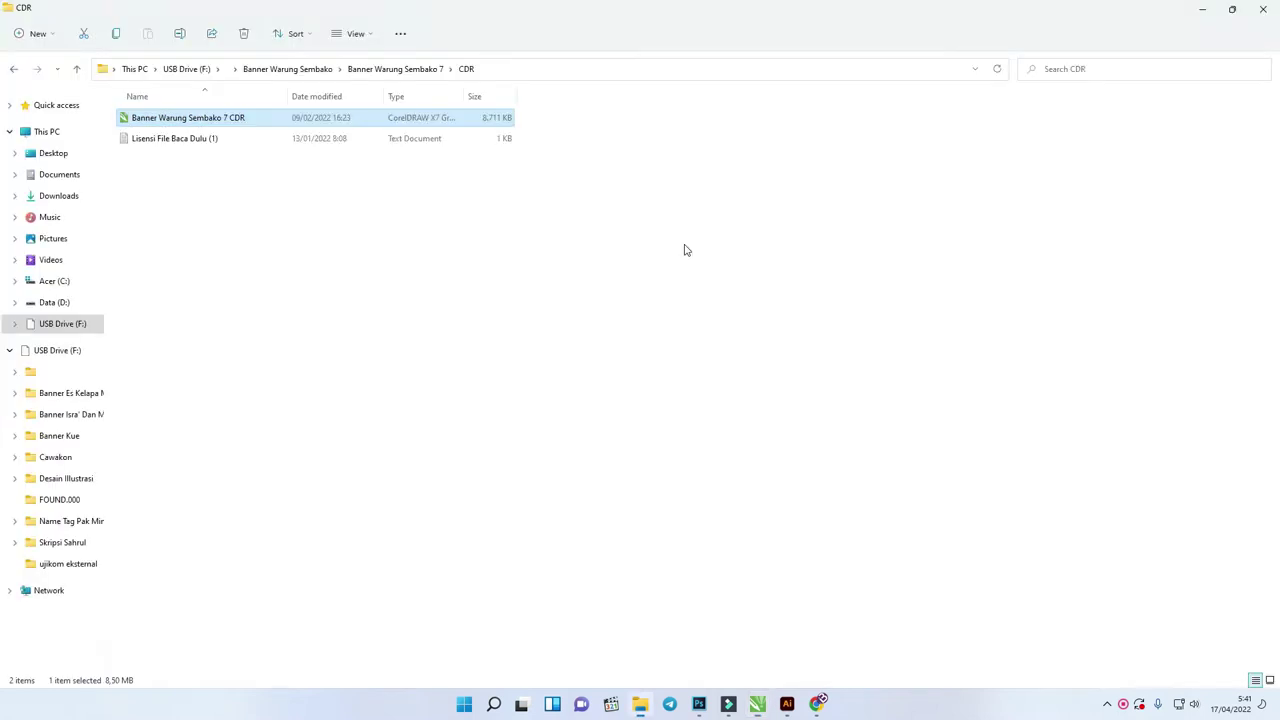
Open the banner's PSD file from the PSD folder of Banner Warung Sembako 7 in Photoshop and maximize the window
left_click(393, 72)
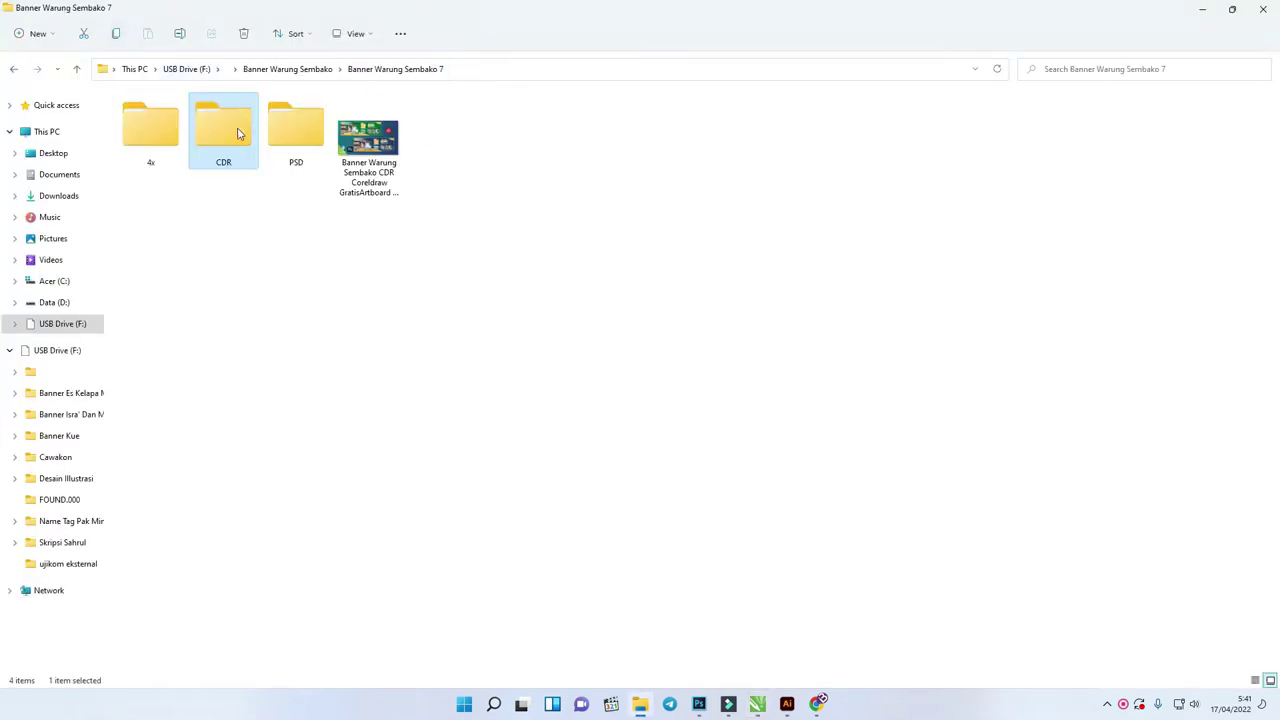
double_click(291, 138)
left_click(193, 119)
double_click(193, 119)
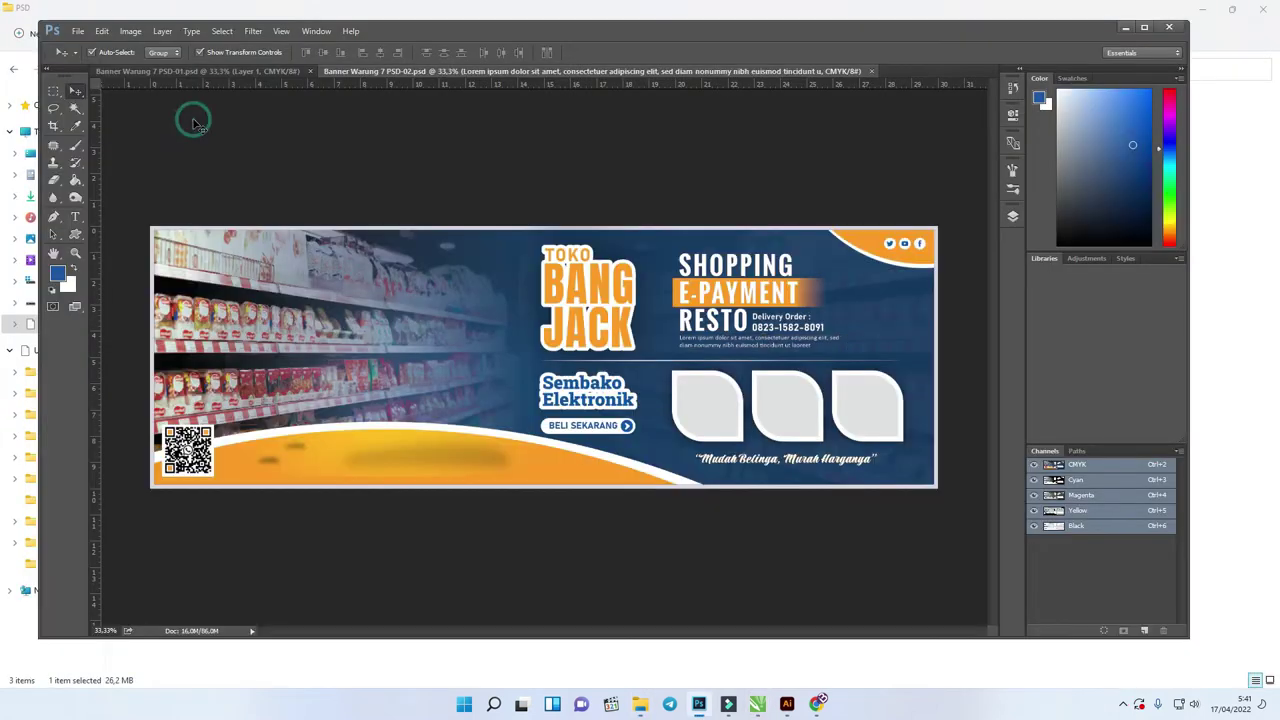
left_click(1144, 27)
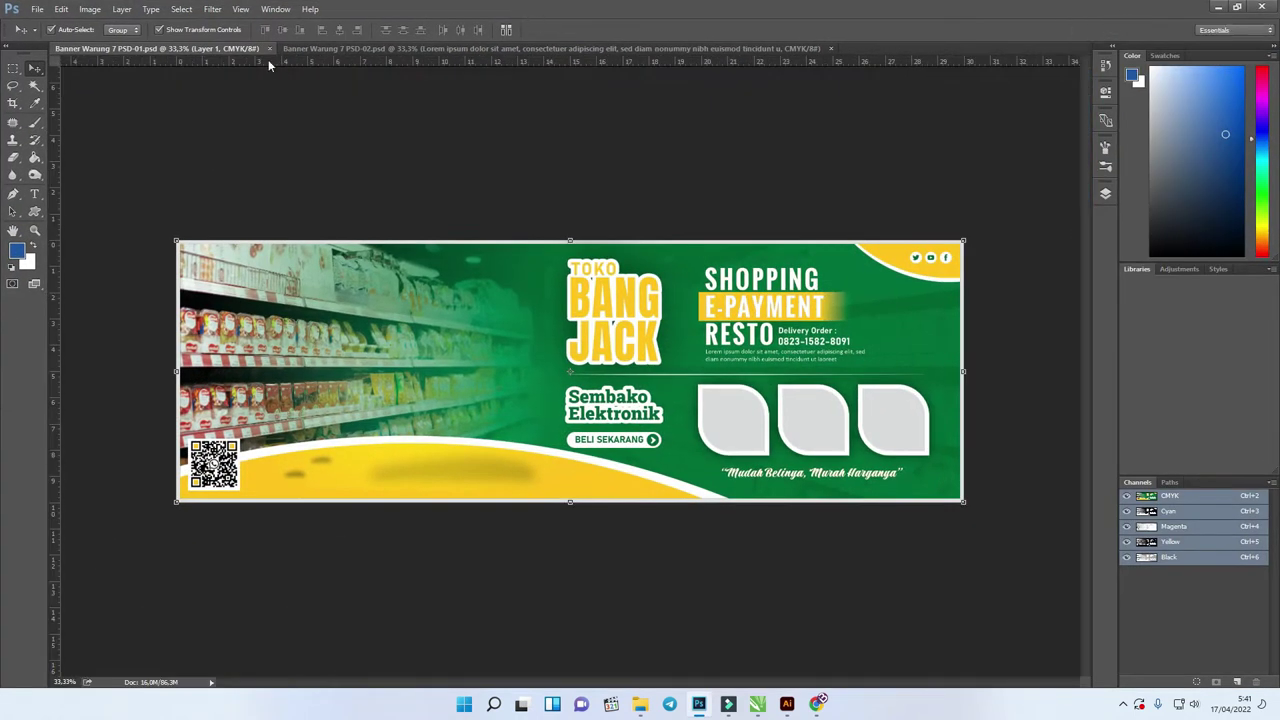
Compare the green PSD-01 and blue PSD-02 banner versions, finishing on Banner Warung 7 PSD-02 with nothing selected
left_click(326, 51)
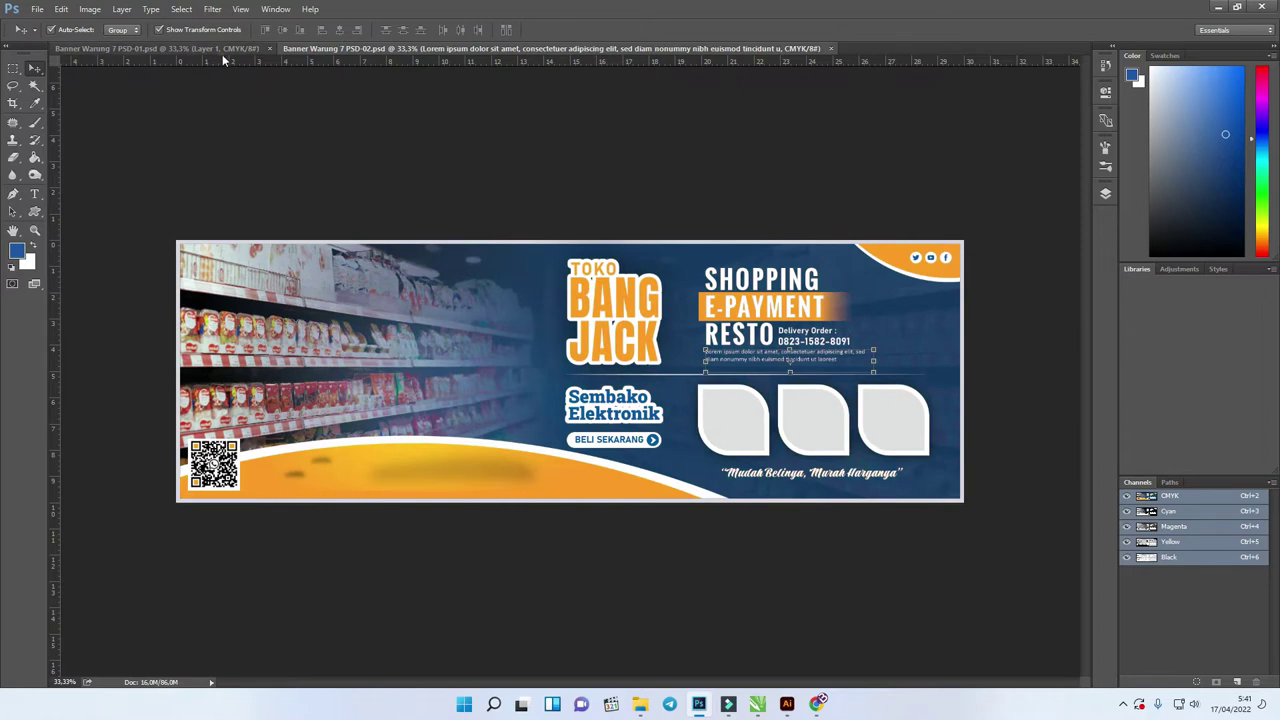
left_click(226, 50)
left_click(340, 50)
left_click(730, 218)
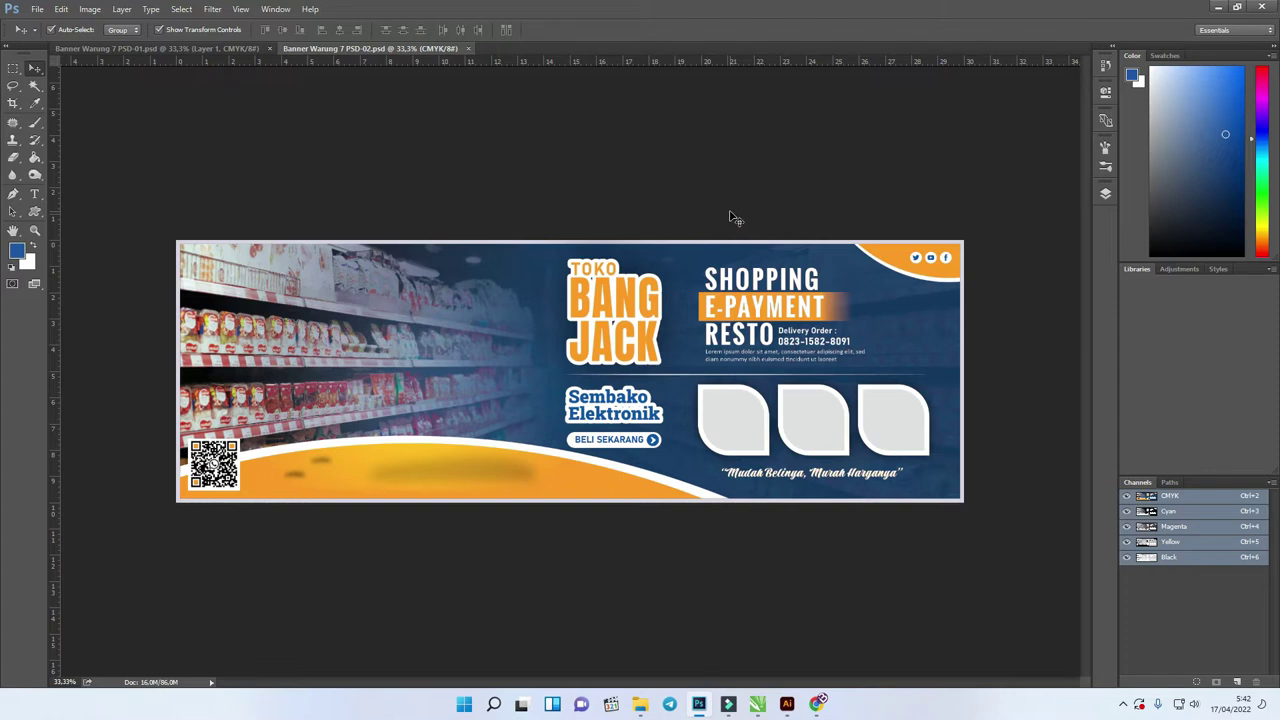
Display the layer list and briefly switch the Rectangle groups' visibility off and on to see what they contain
left_click(764, 334)
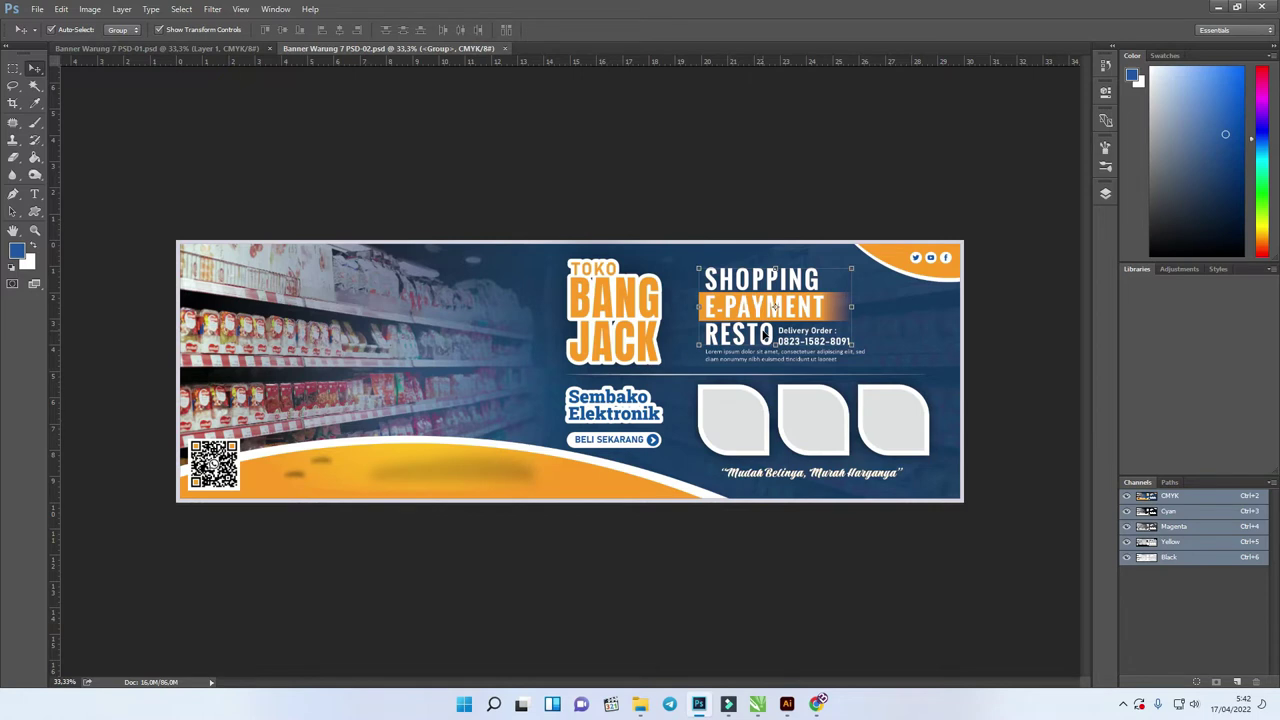
left_click(786, 217)
left_click(1105, 193)
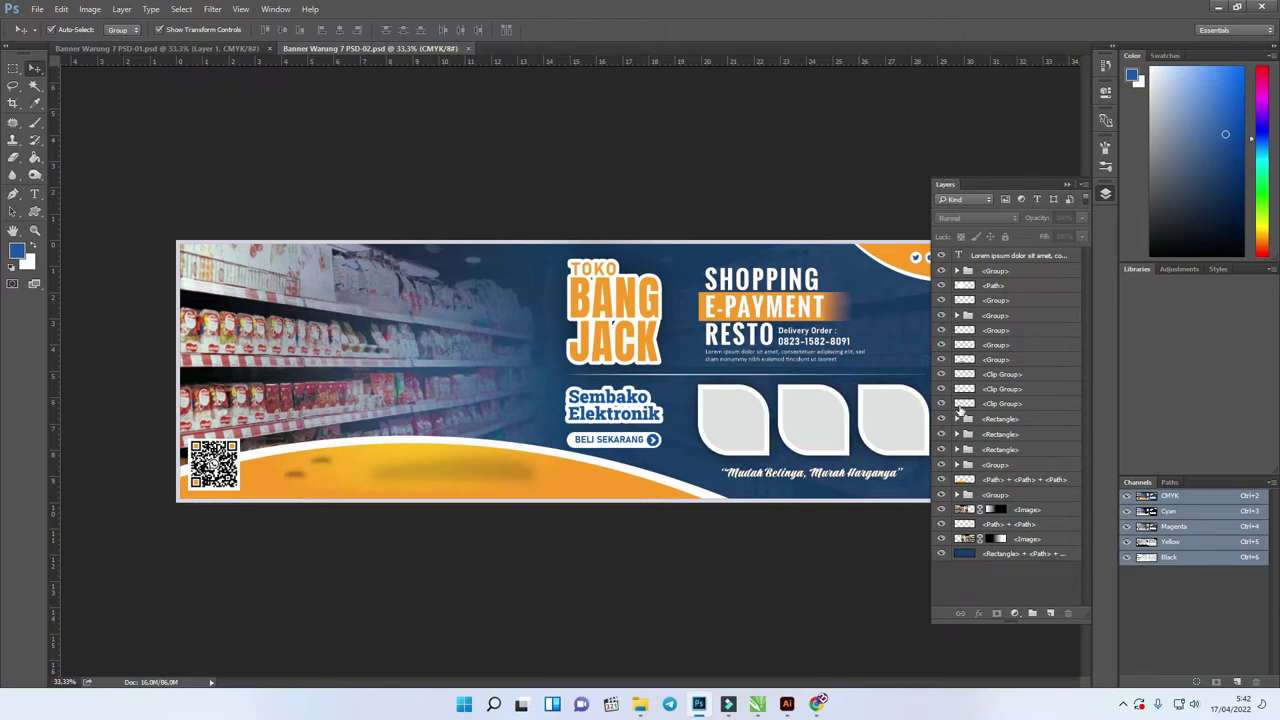
left_click(941, 432)
left_click(941, 432)
left_click(941, 434)
left_click(941, 436)
left_click(942, 452)
left_click(942, 452)
Expand the heading's nested groups, check that the SHOPPING E-PAYMENT RESTO text is editable, and leave text editing
left_click(797, 295)
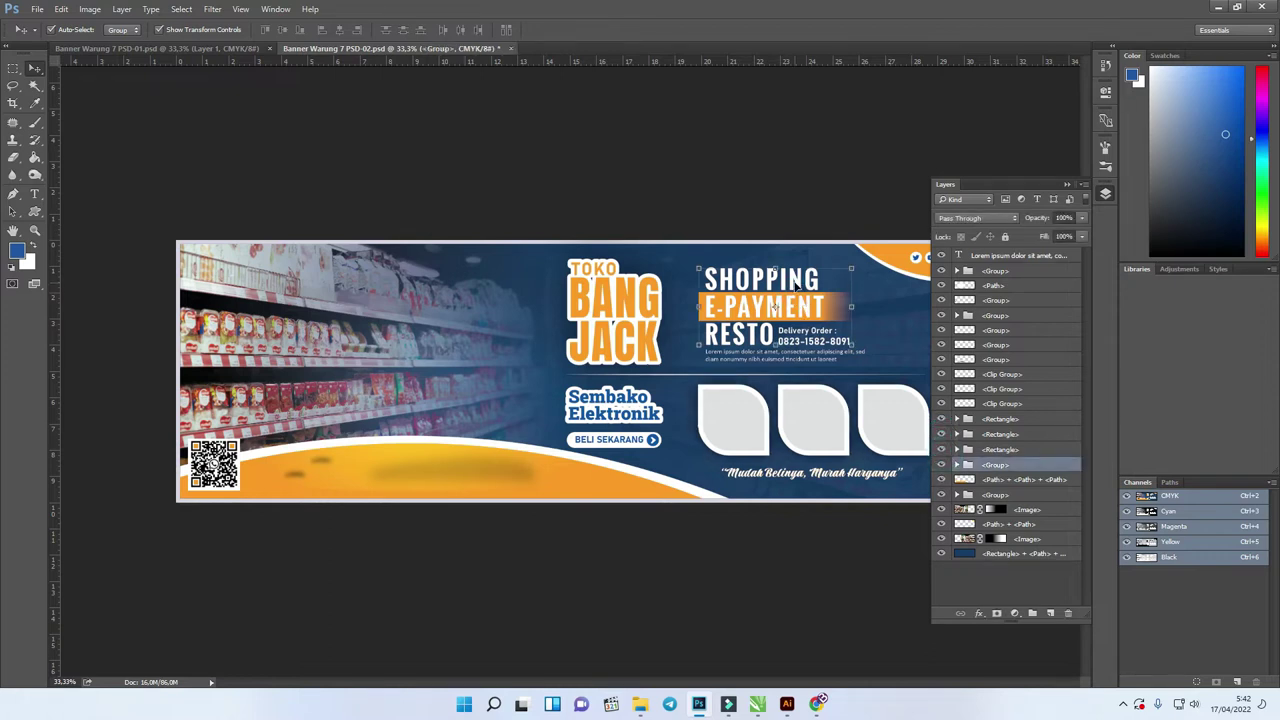
left_click(956, 466)
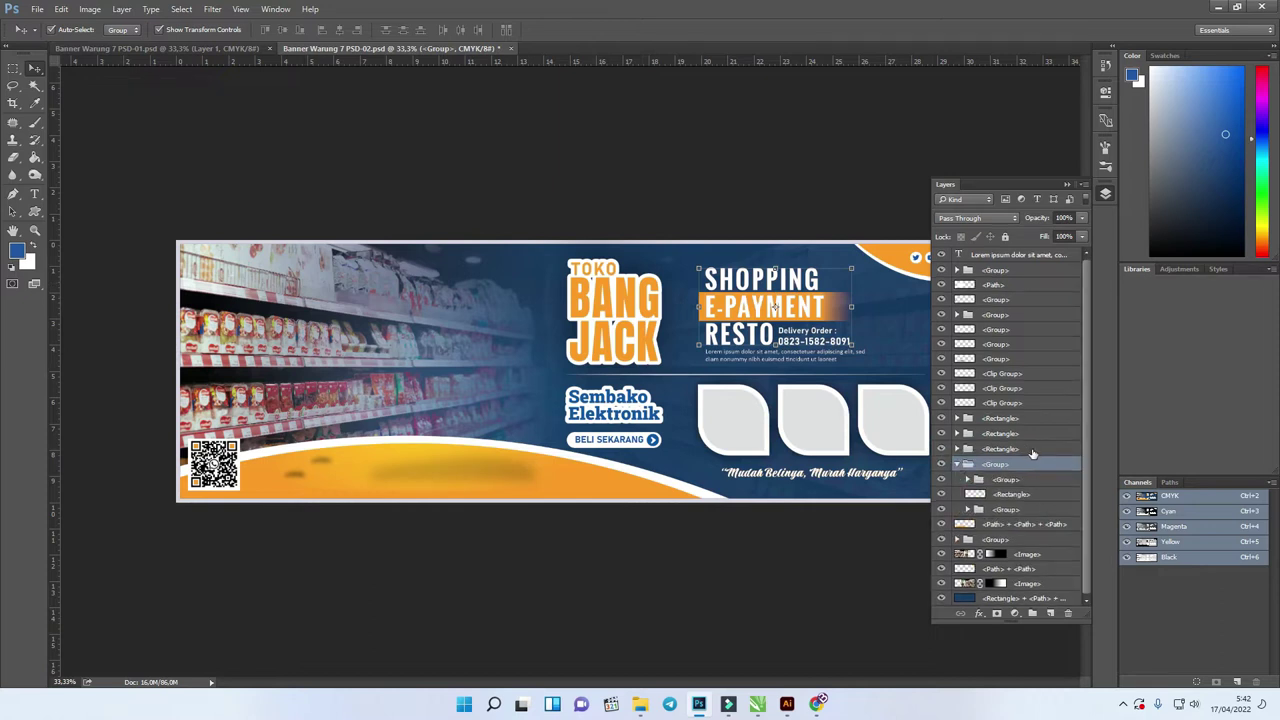
left_click(969, 481)
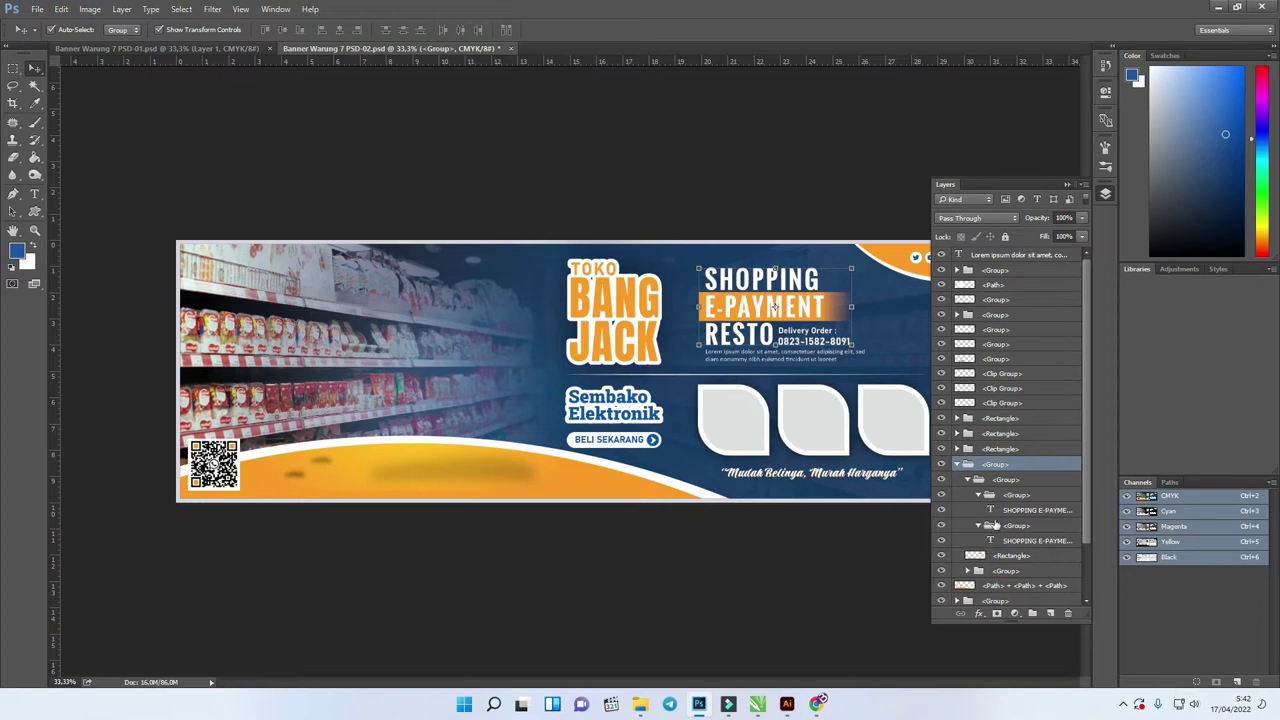
double_click(991, 510)
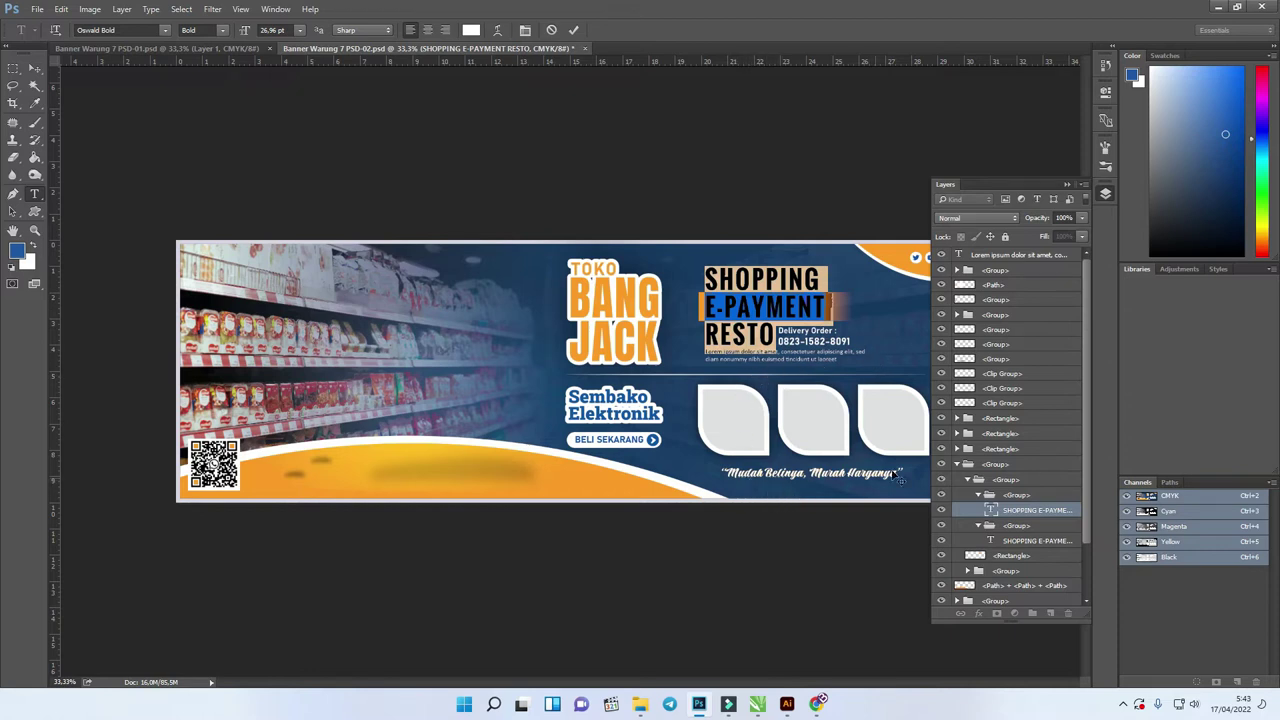
left_click(848, 478)
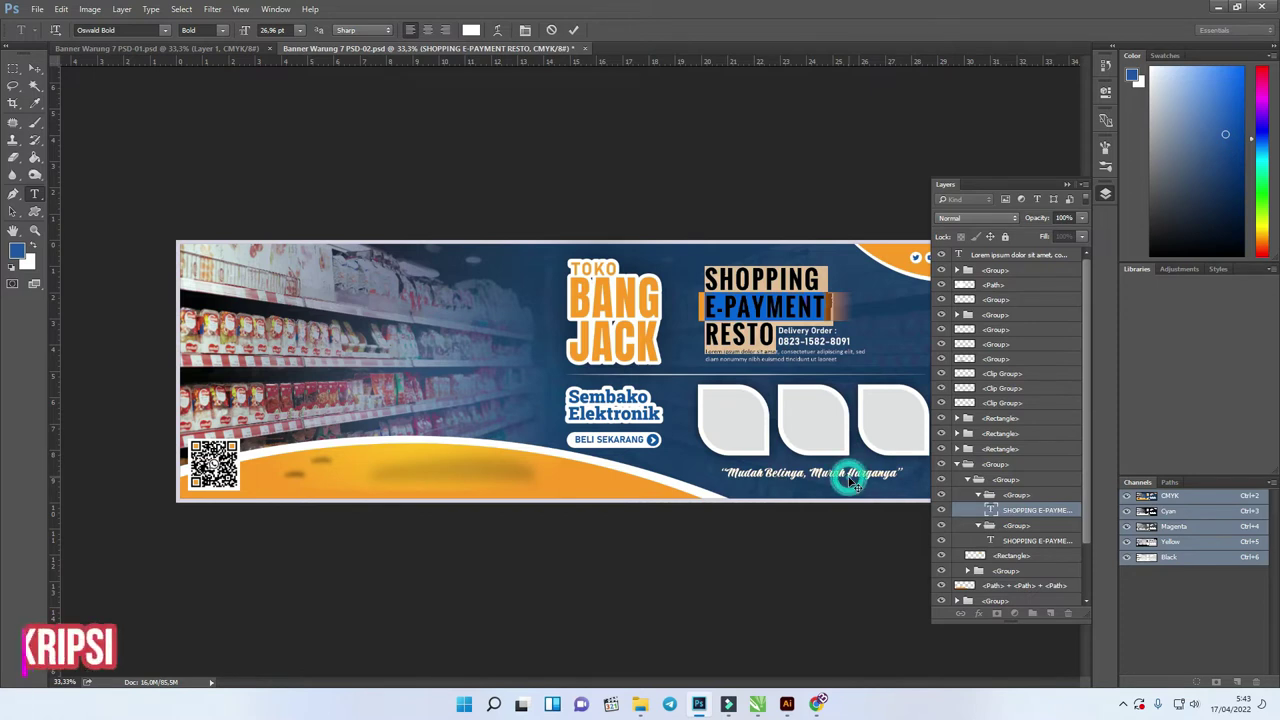
left_click(34, 68)
left_click(560, 152)
Expand the slogan's group and open its "Mudah Belinya, Murah Harganya" text layer for editing
left_click(819, 478)
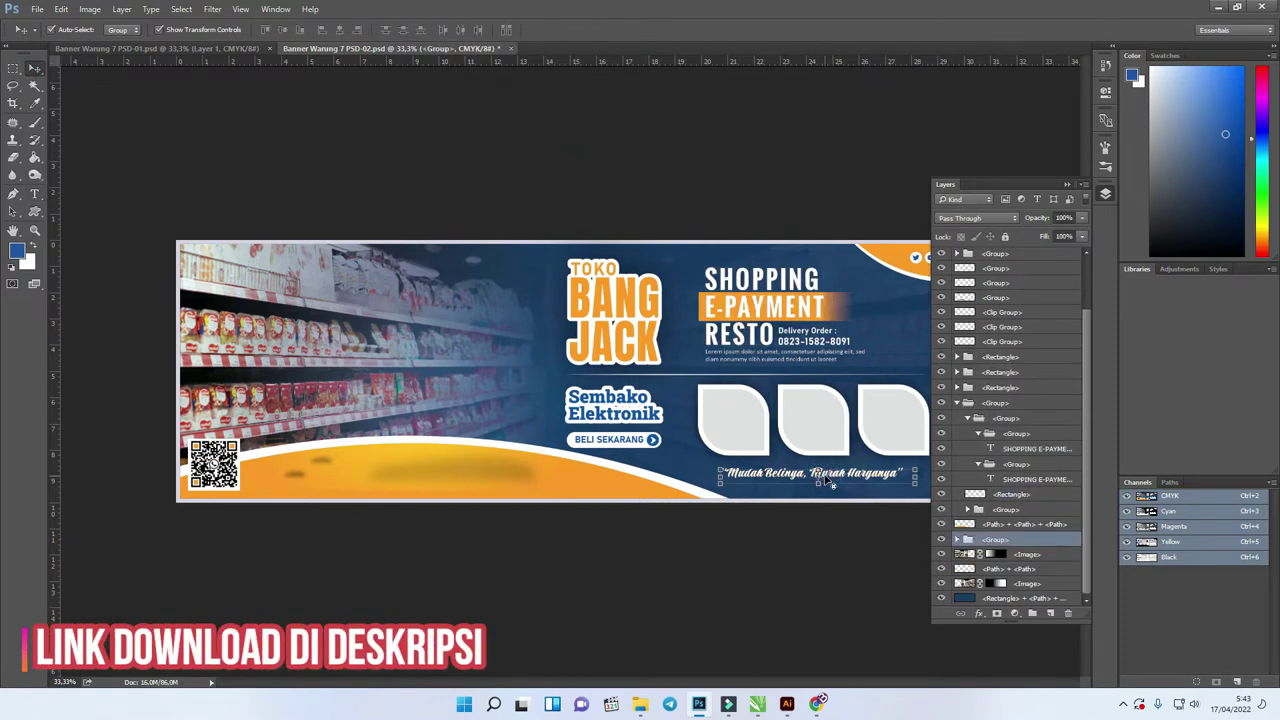
left_click(956, 541)
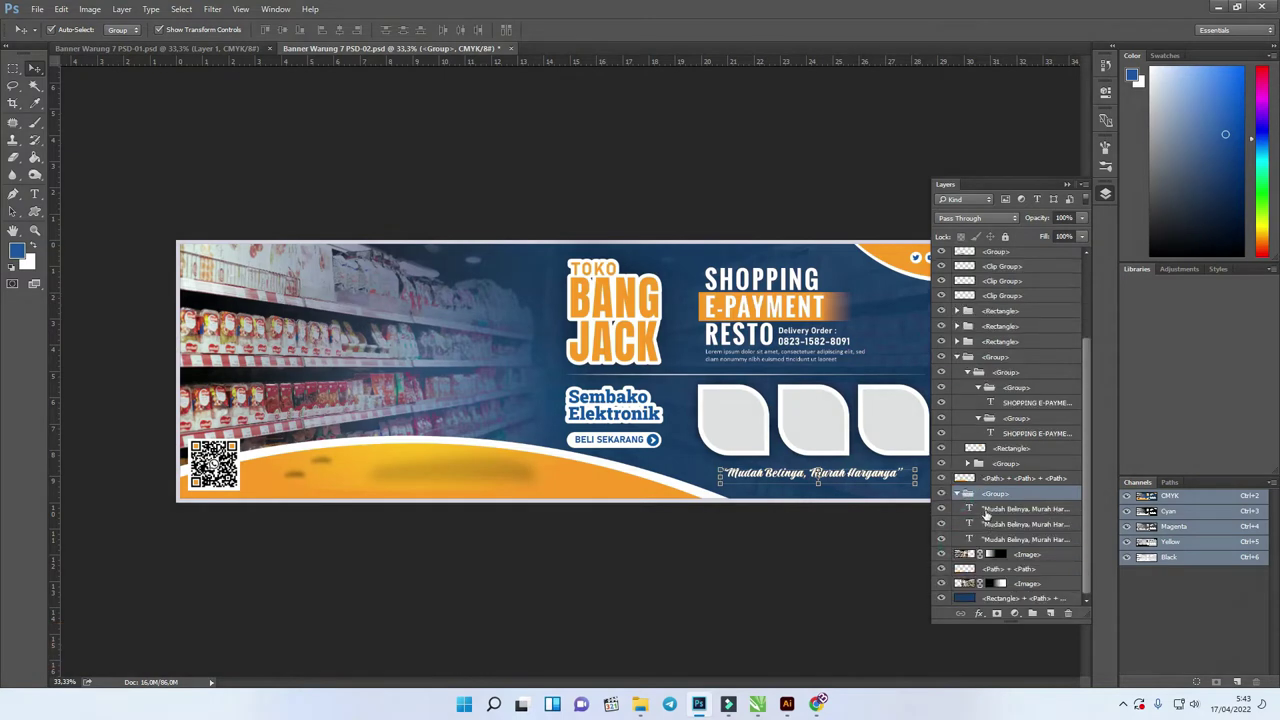
double_click(970, 512)
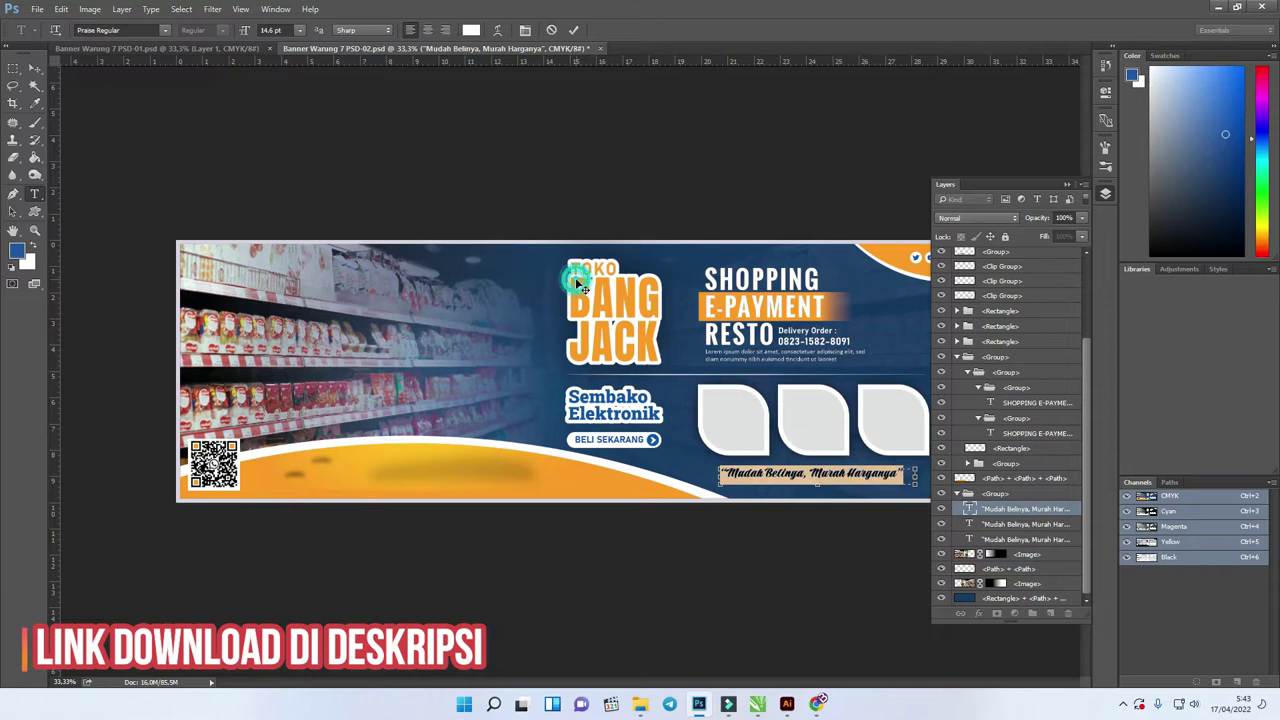
left_click(1106, 171)
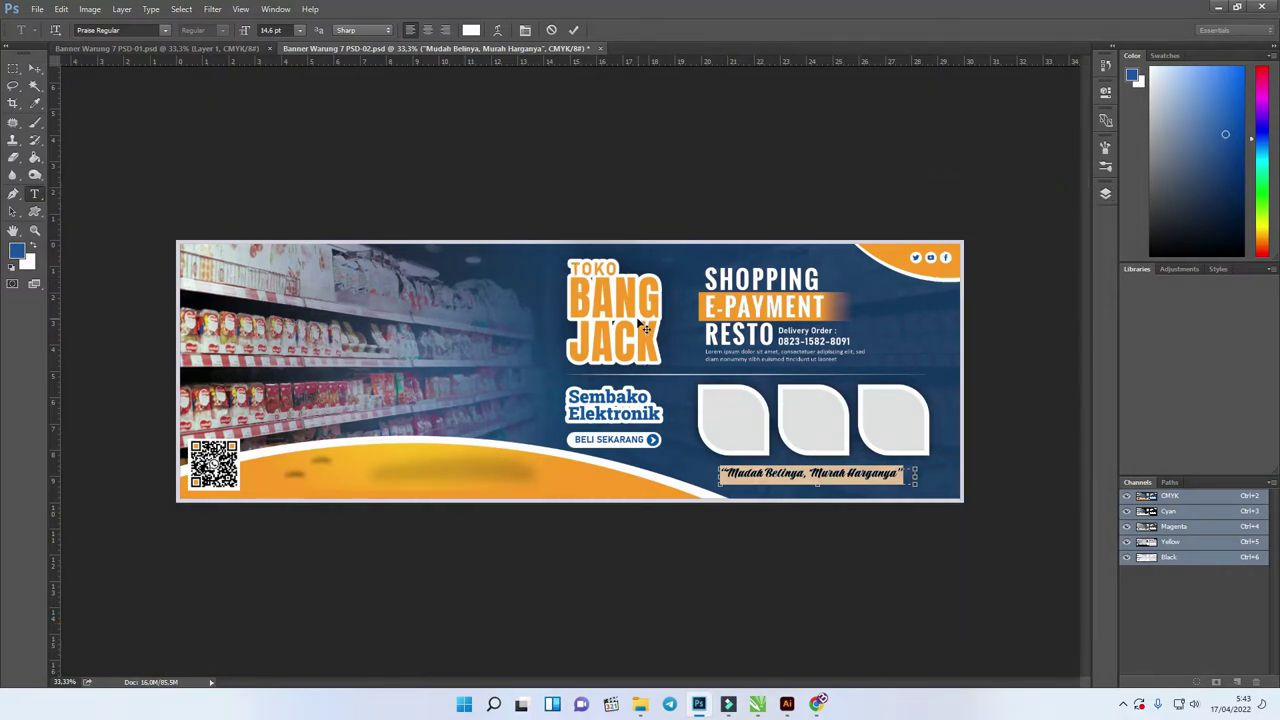
left_click_drag(636, 318, 631, 322)
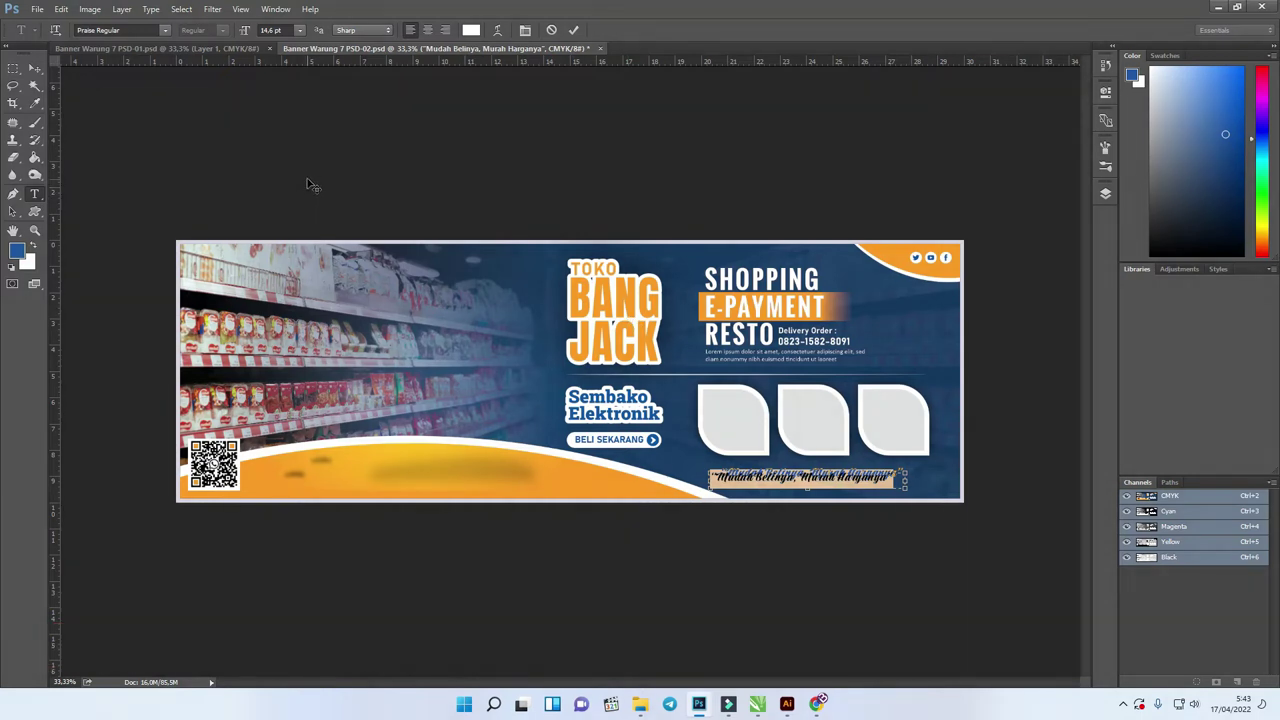
key("ctrl+Return")
key("v")
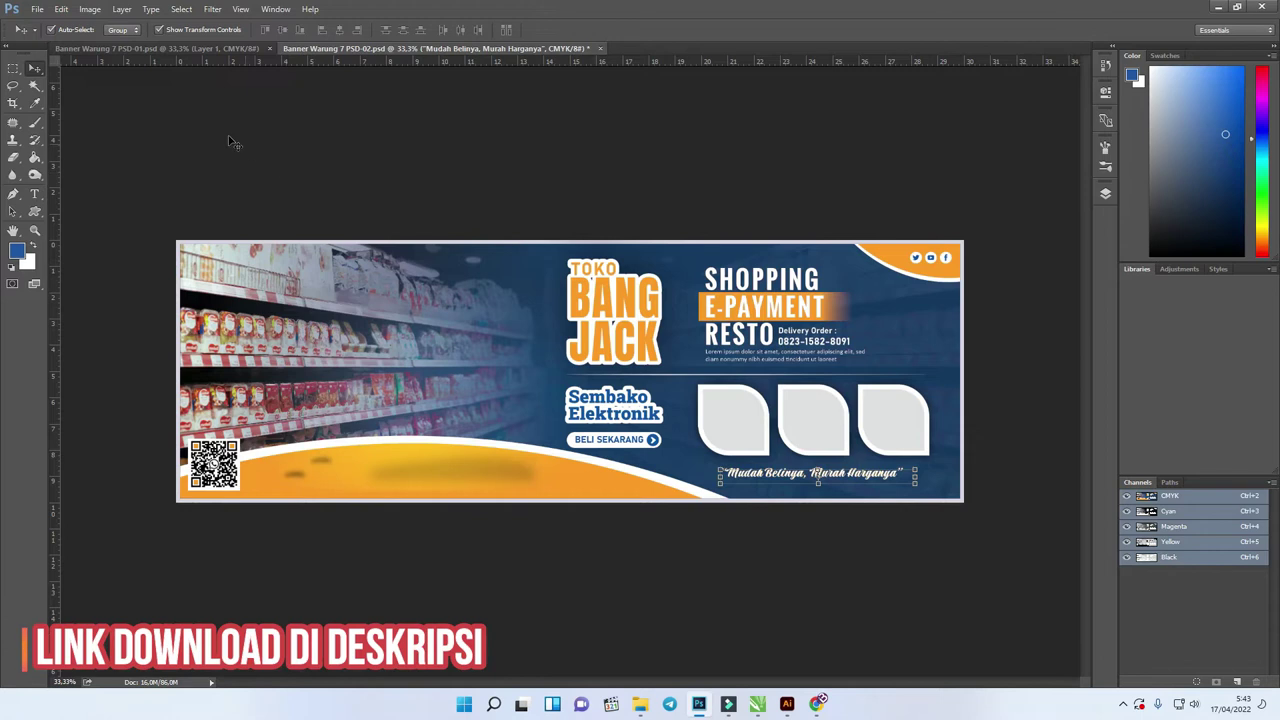
left_click(189, 111)
Ungroup the top-level group that contains the TOKO BANG JACK title and the Sembako Elektronik label
left_click(604, 292)
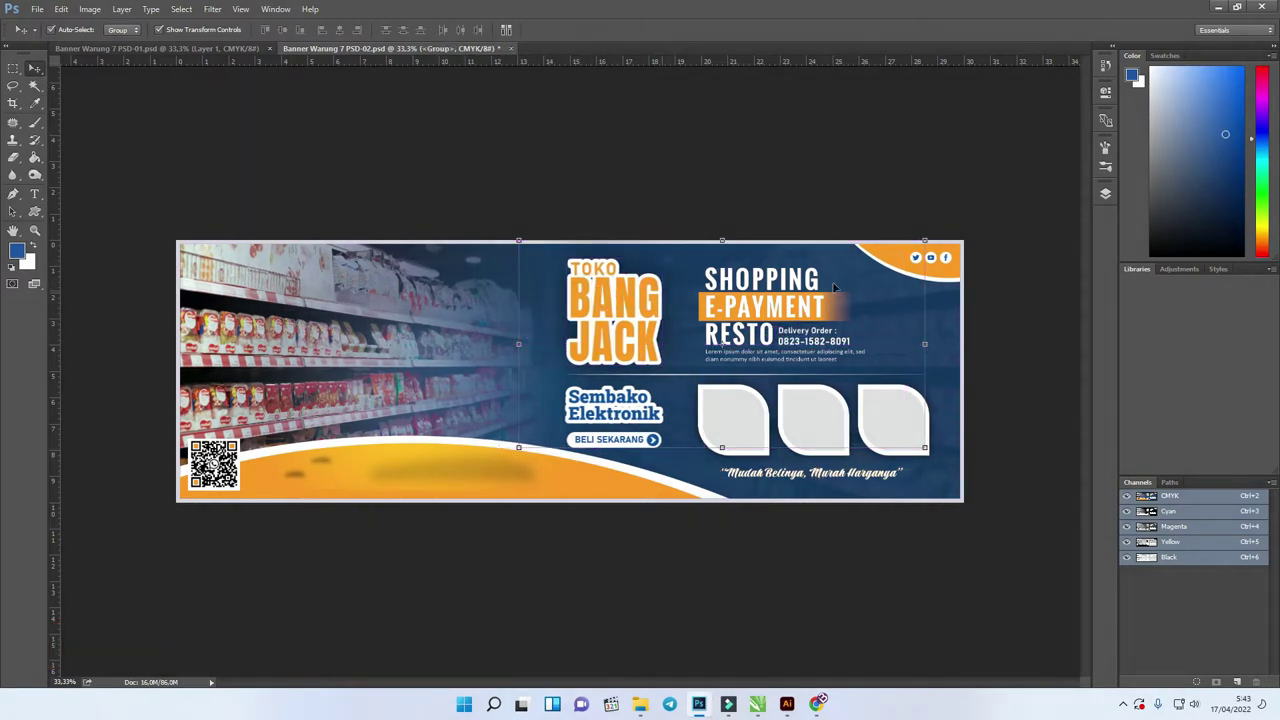
left_click(1105, 193)
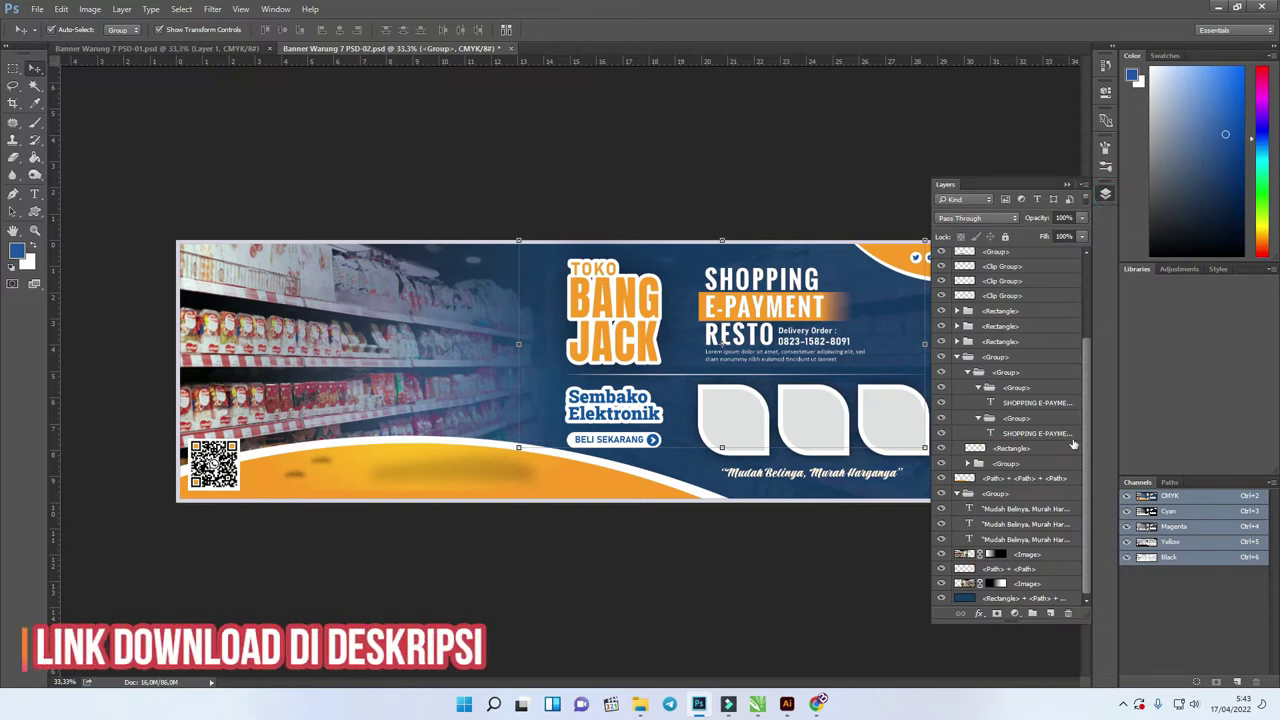
left_click_drag(1090, 437, 1083, 328)
right_click(987, 270)
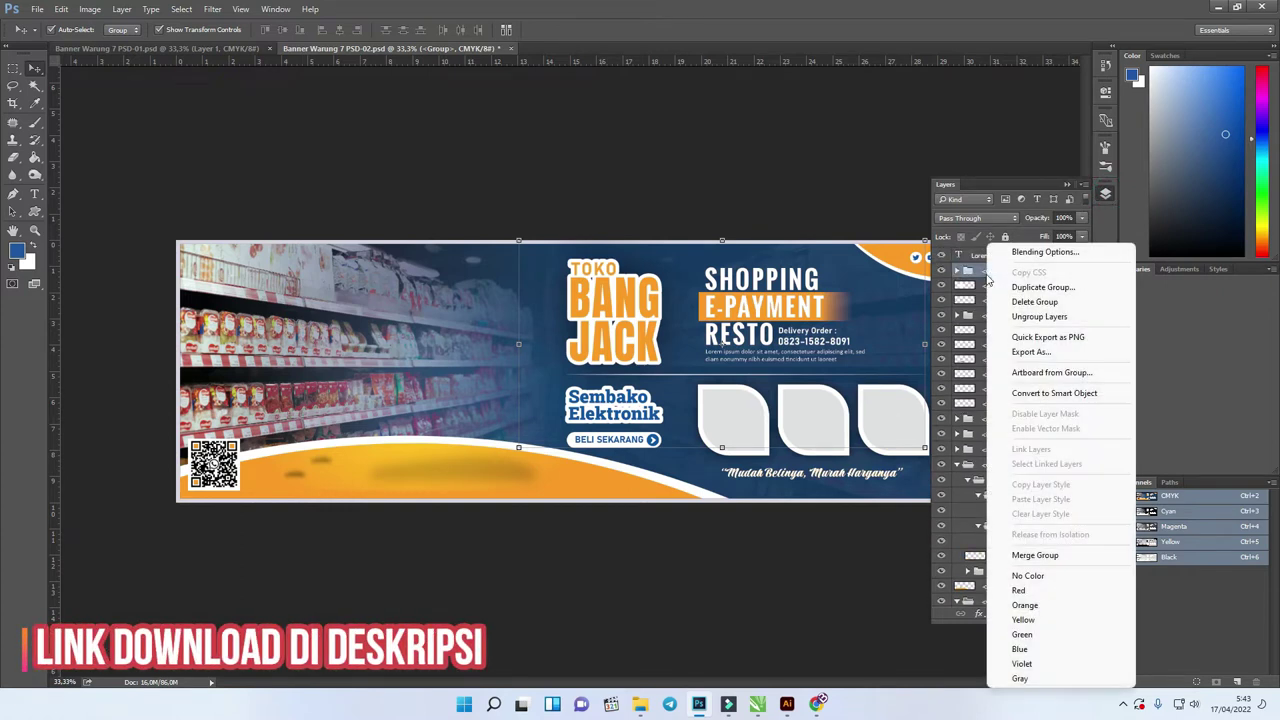
left_click(1043, 317)
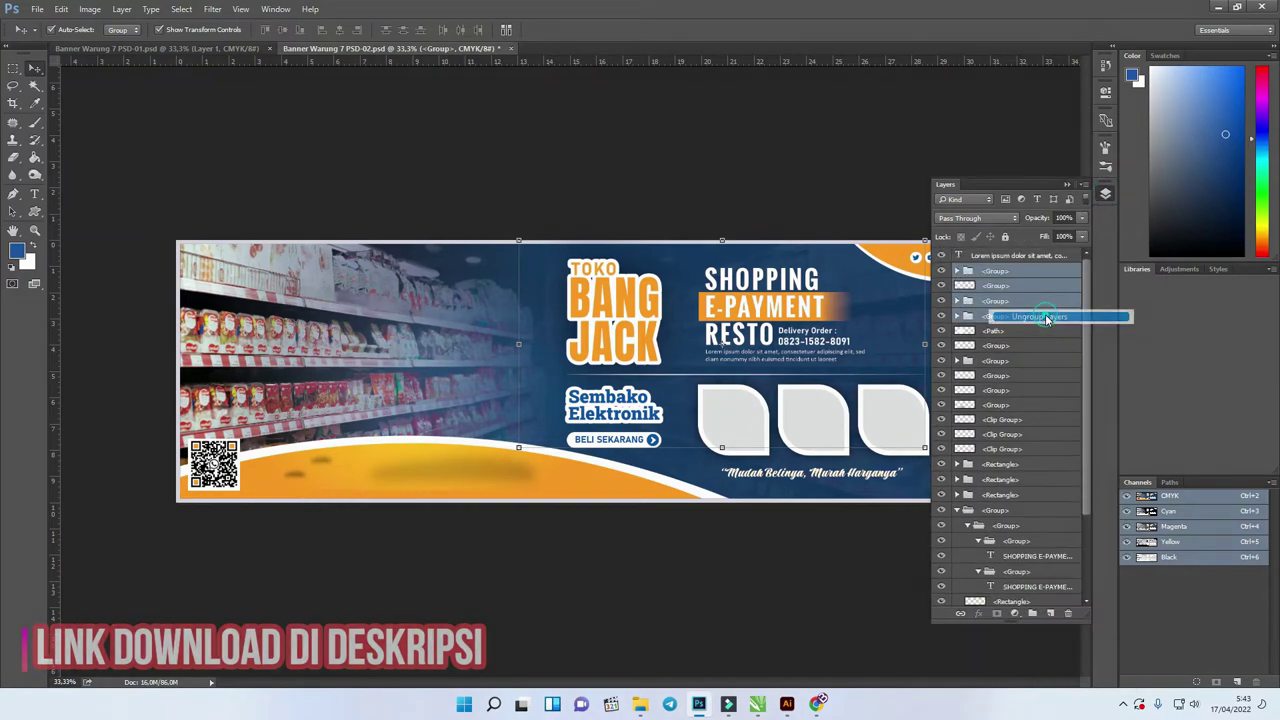
left_click(871, 214)
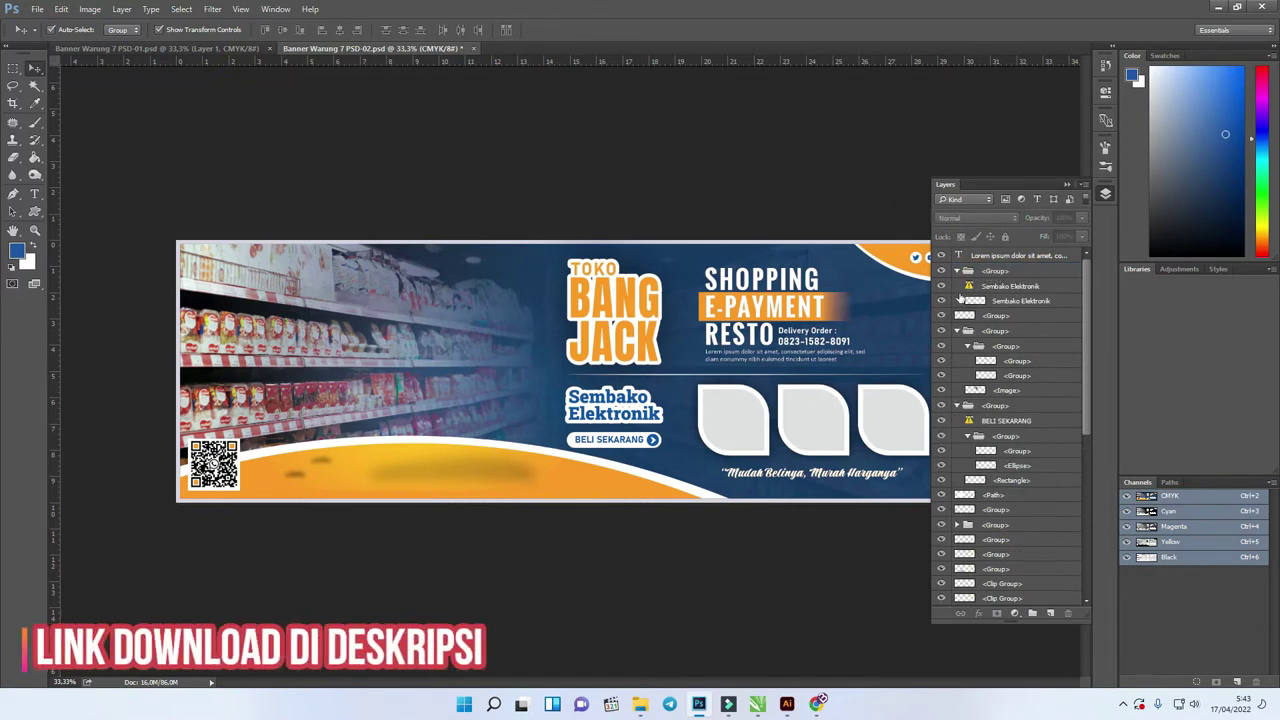
Try to edit the Sembako Elektronik text layer, accepting font substitution for RobotoSlab Black
double_click(963, 287)
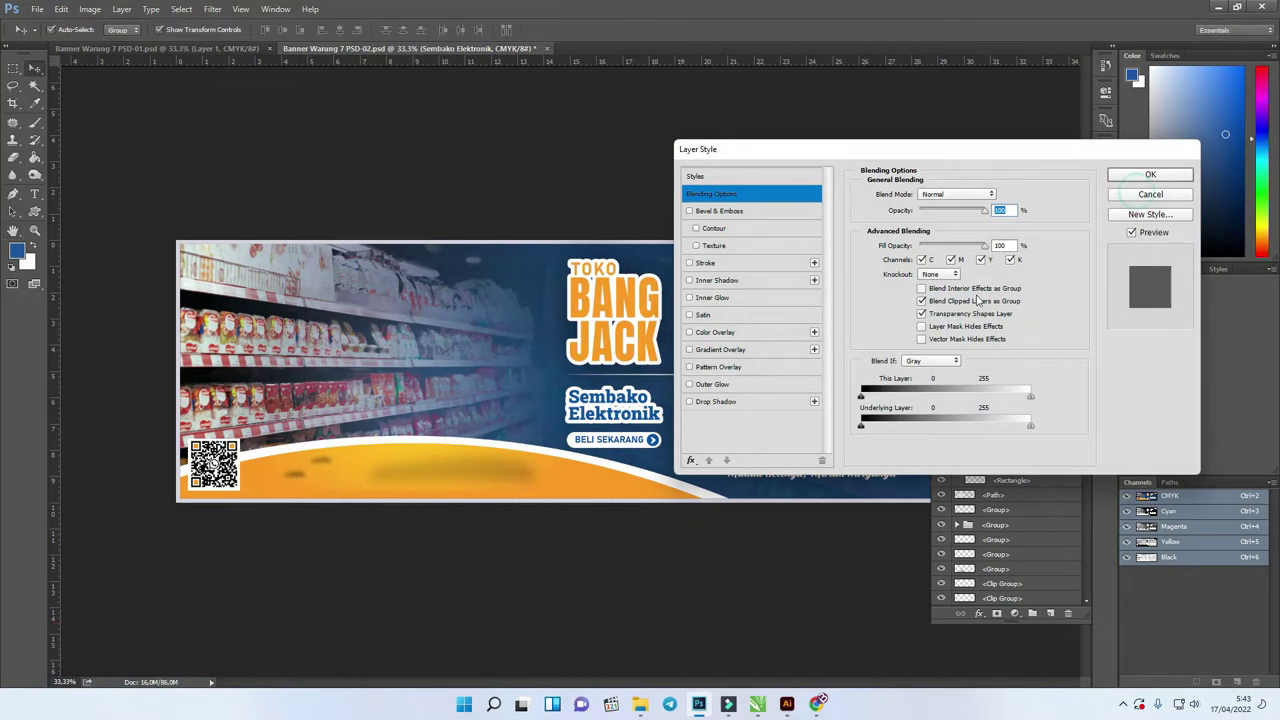
key("Escape")
double_click(968, 288)
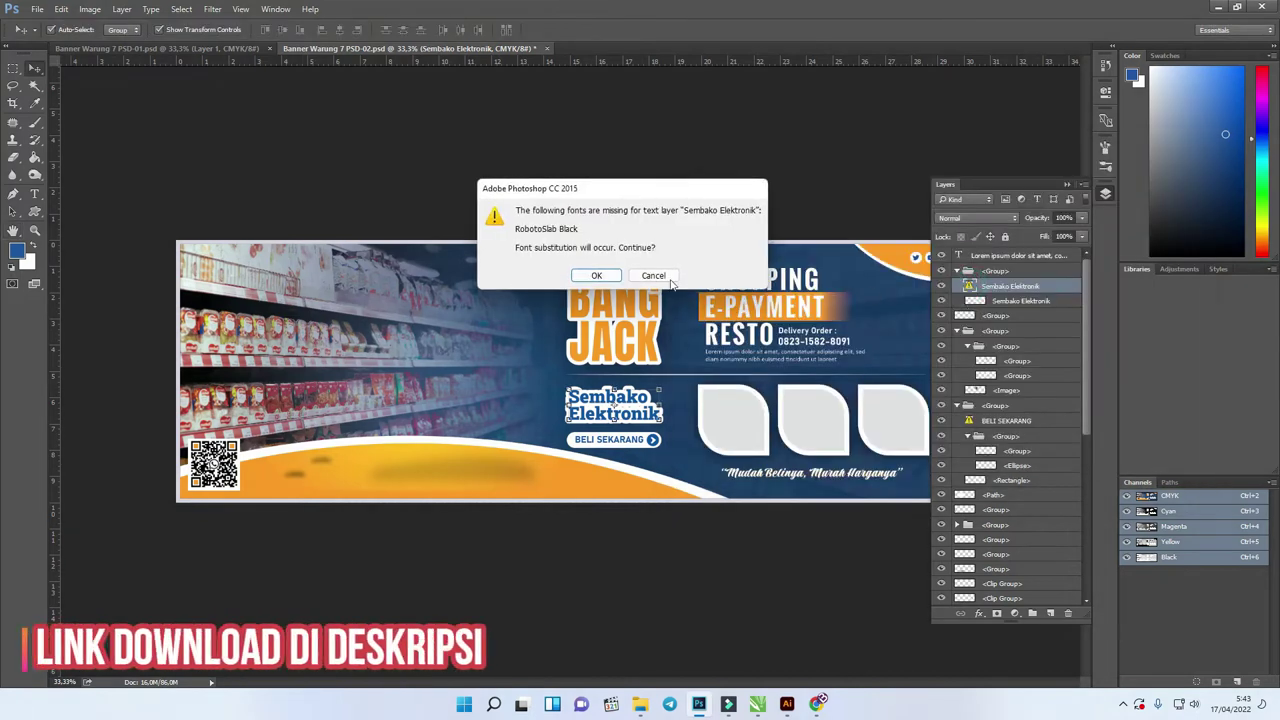
left_click(596, 276)
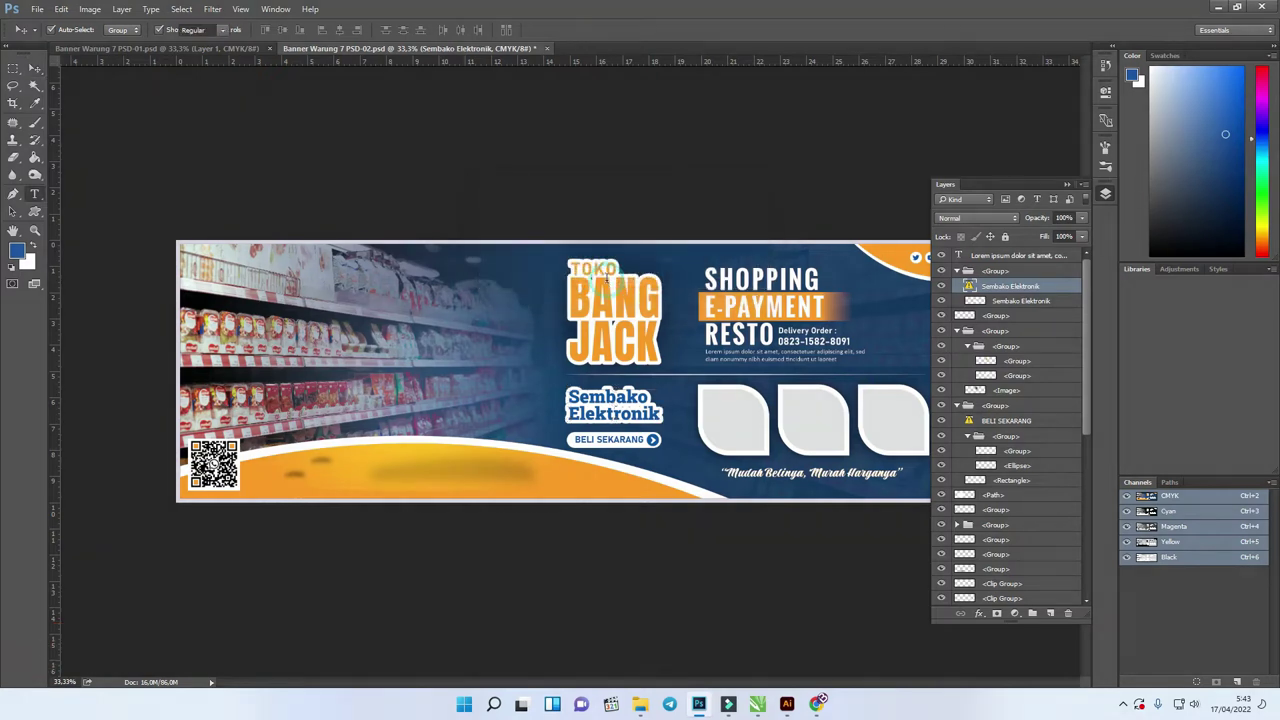
key("ctrl+Return")
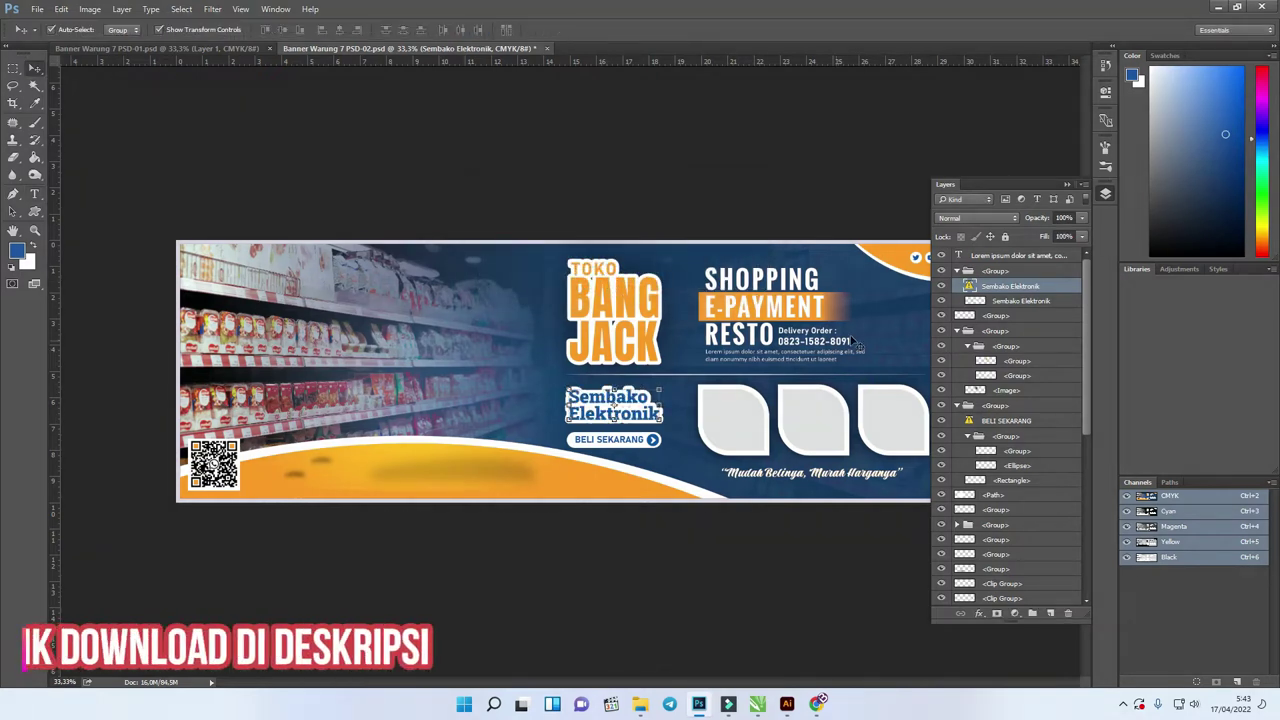
Toggle the visibility of the TOKO BANG JACK title group and its sublayers to examine what each one contains
left_click(940, 330)
left_click(940, 330)
left_click(941, 361)
left_click(941, 361)
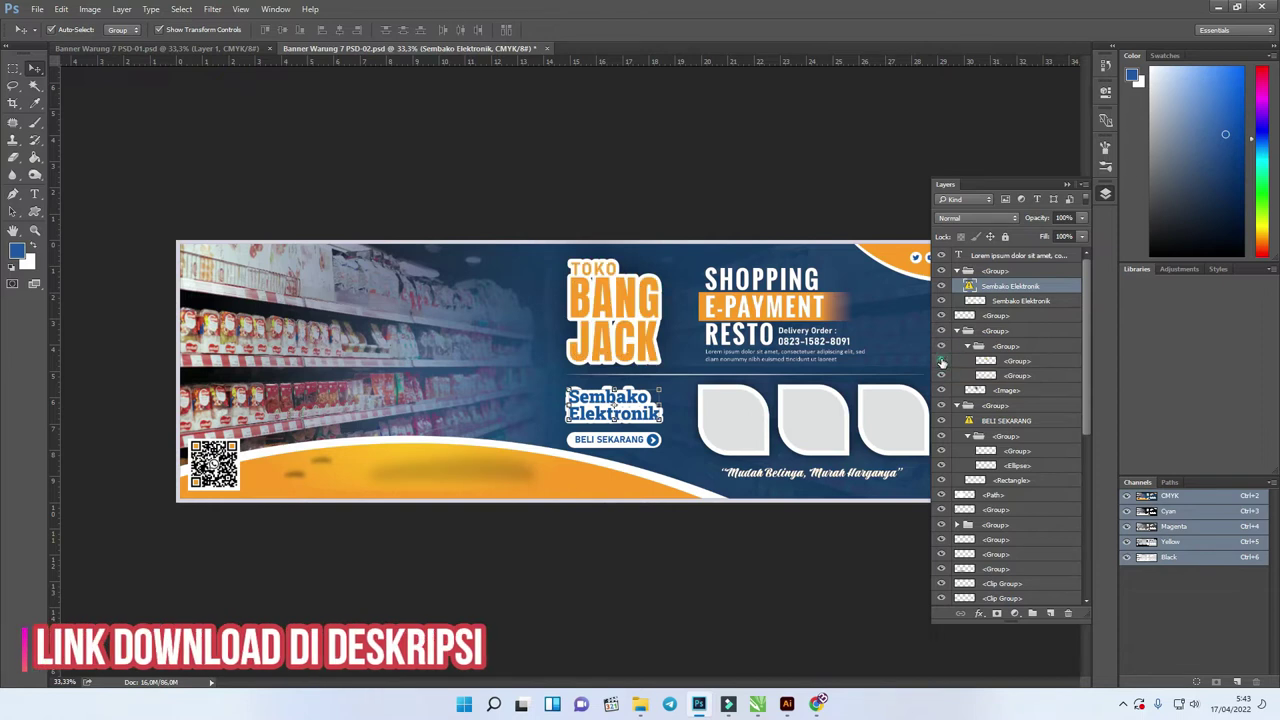
left_click(941, 361)
left_click(941, 361)
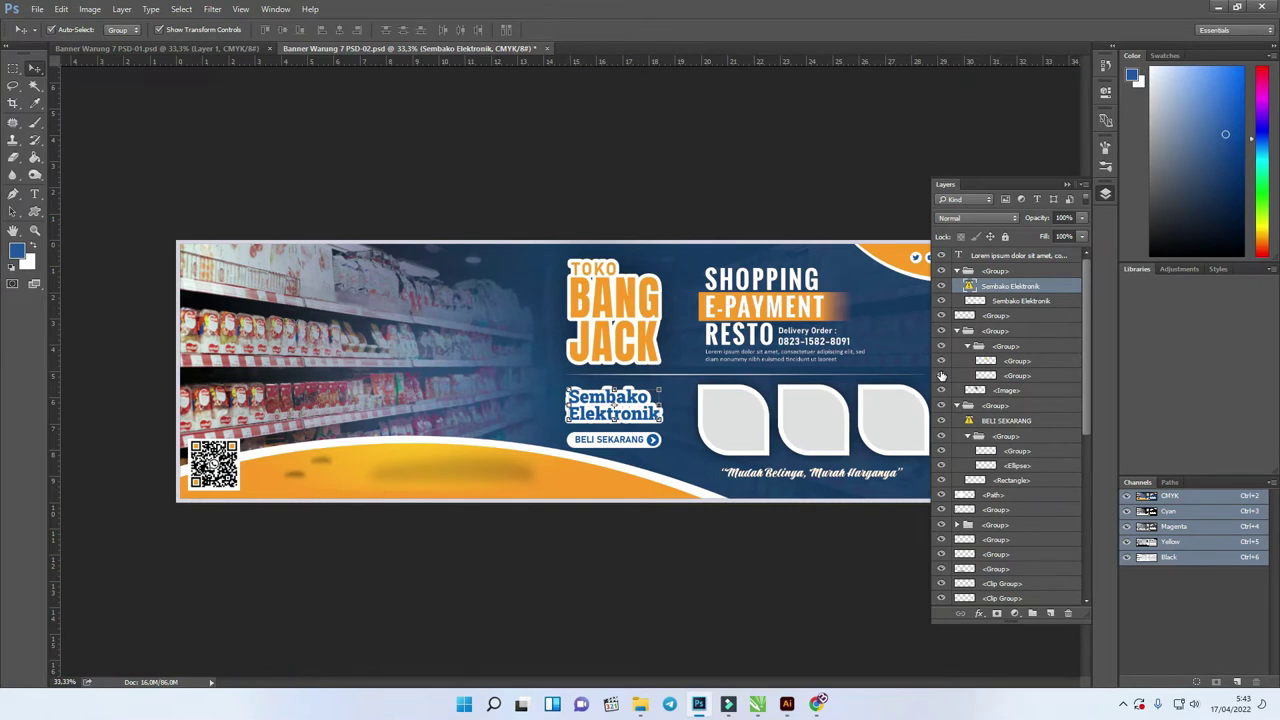
left_click(941, 361)
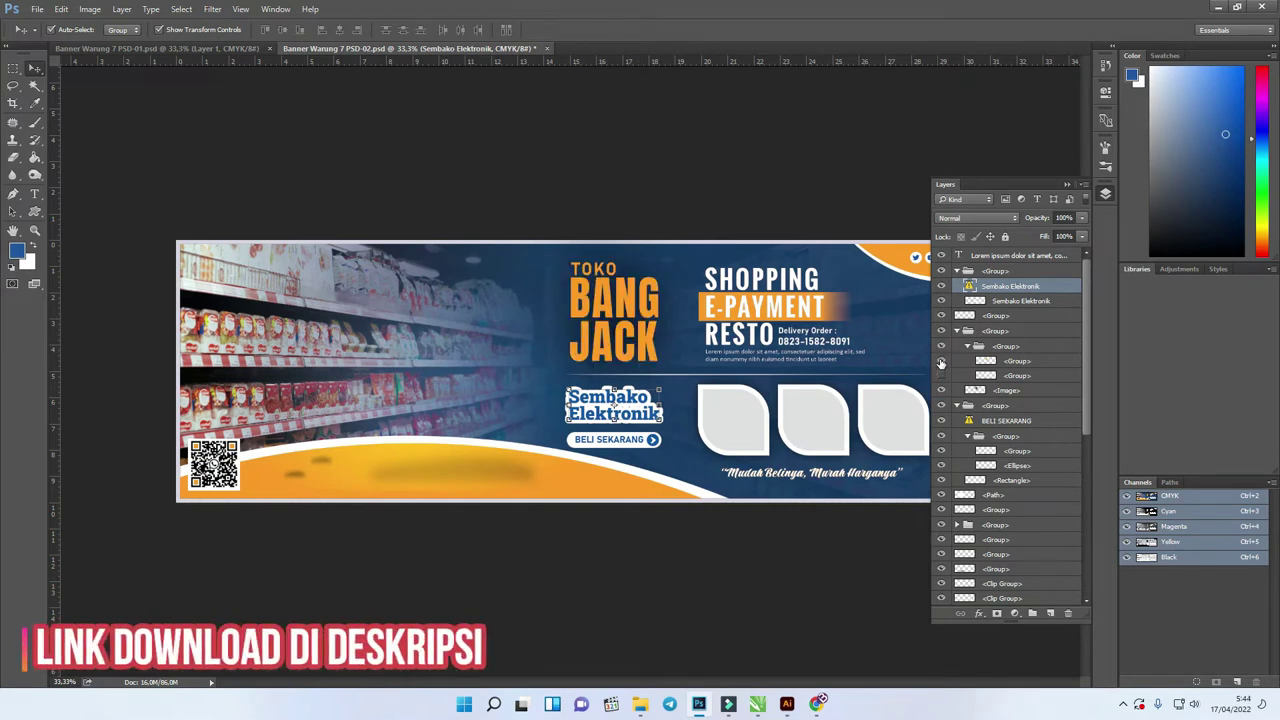
left_click(941, 361)
left_click(941, 361)
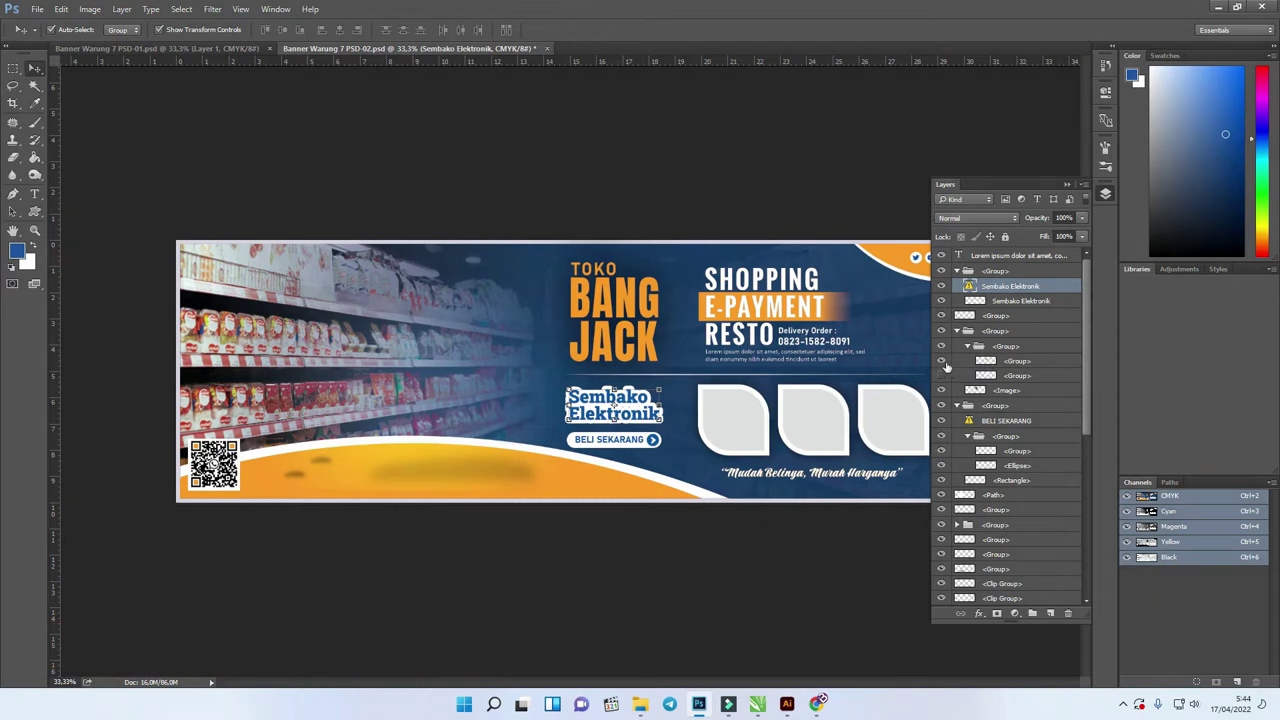
Hide the white outline layer behind the TOKO BANG JACK title and hide the whole title group
left_click(941, 376)
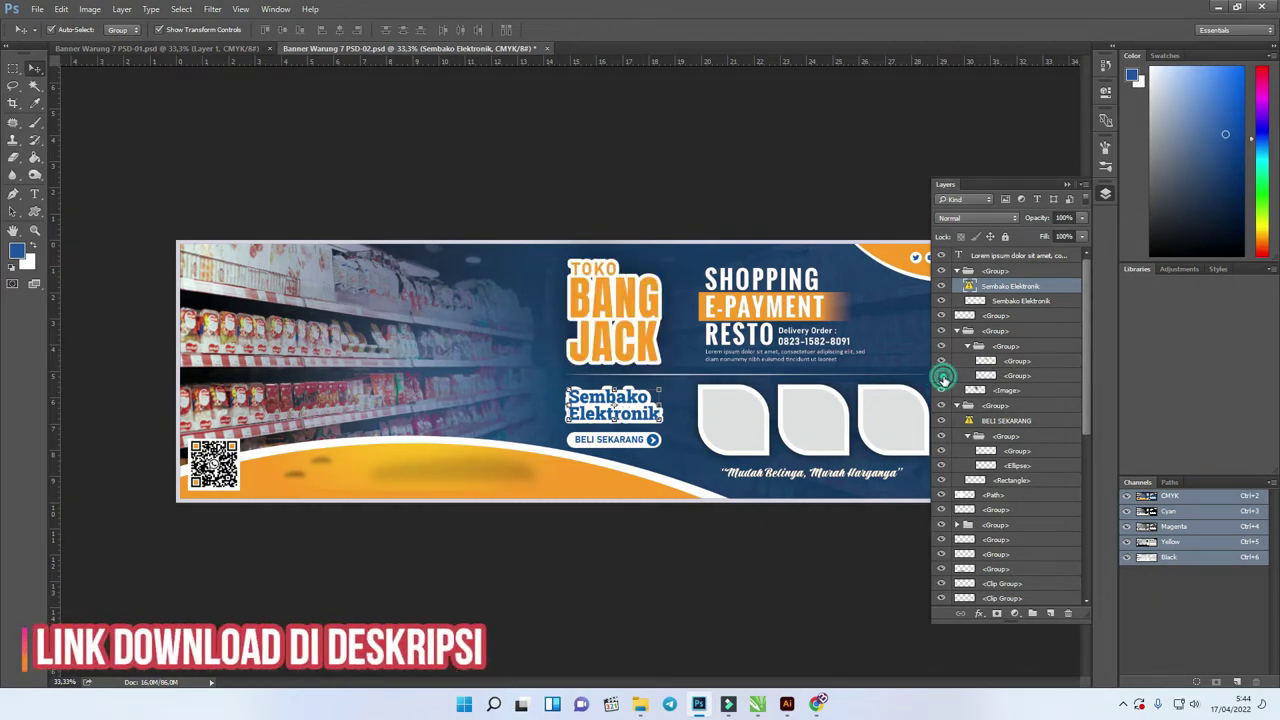
left_click(941, 376)
left_click(941, 361)
left_click(941, 361)
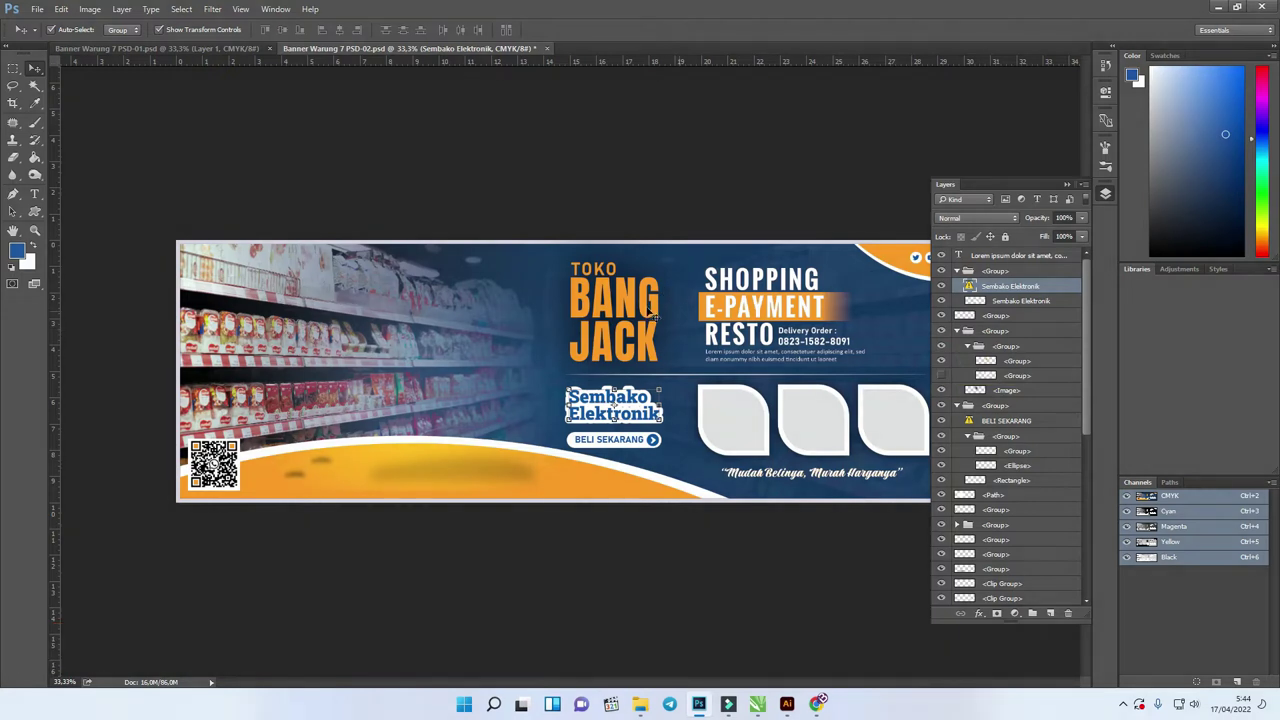
left_click(650, 306)
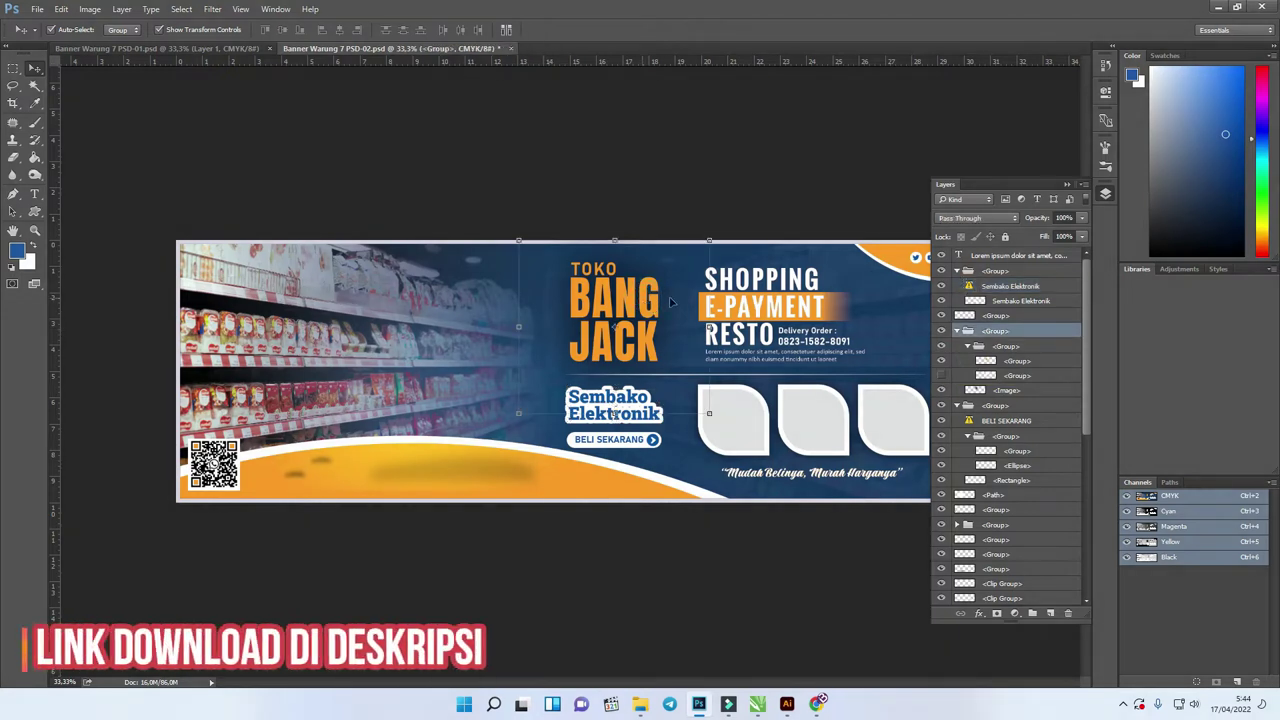
left_click(941, 331)
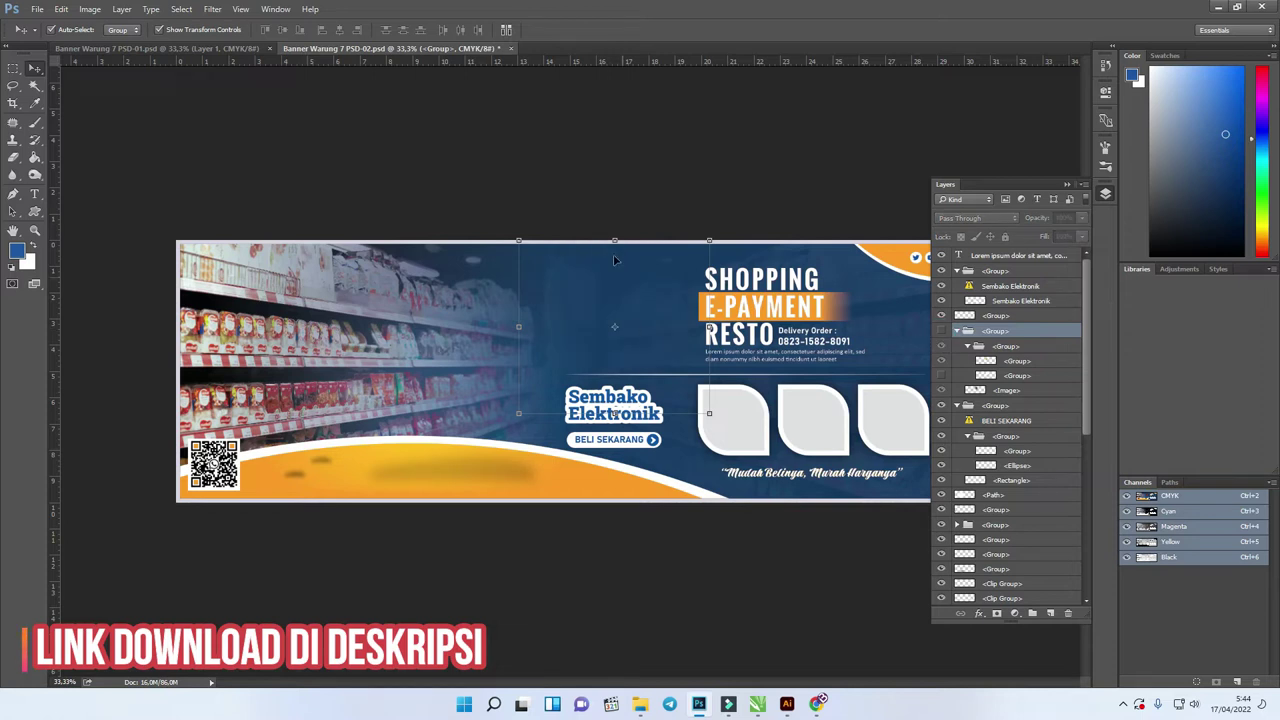
Add a new text layer reading TOKO in the empty title area above the Sembako Elektronik label
left_click(597, 191)
left_click(33, 194)
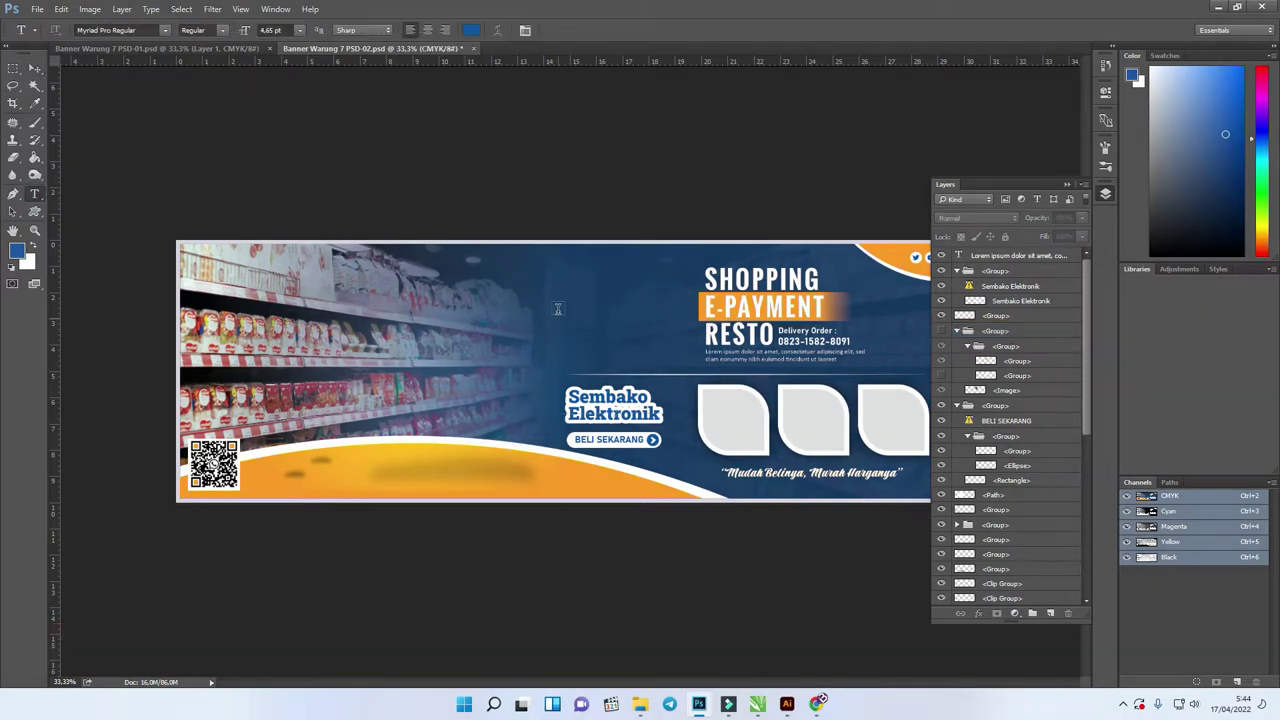
left_click(561, 294)
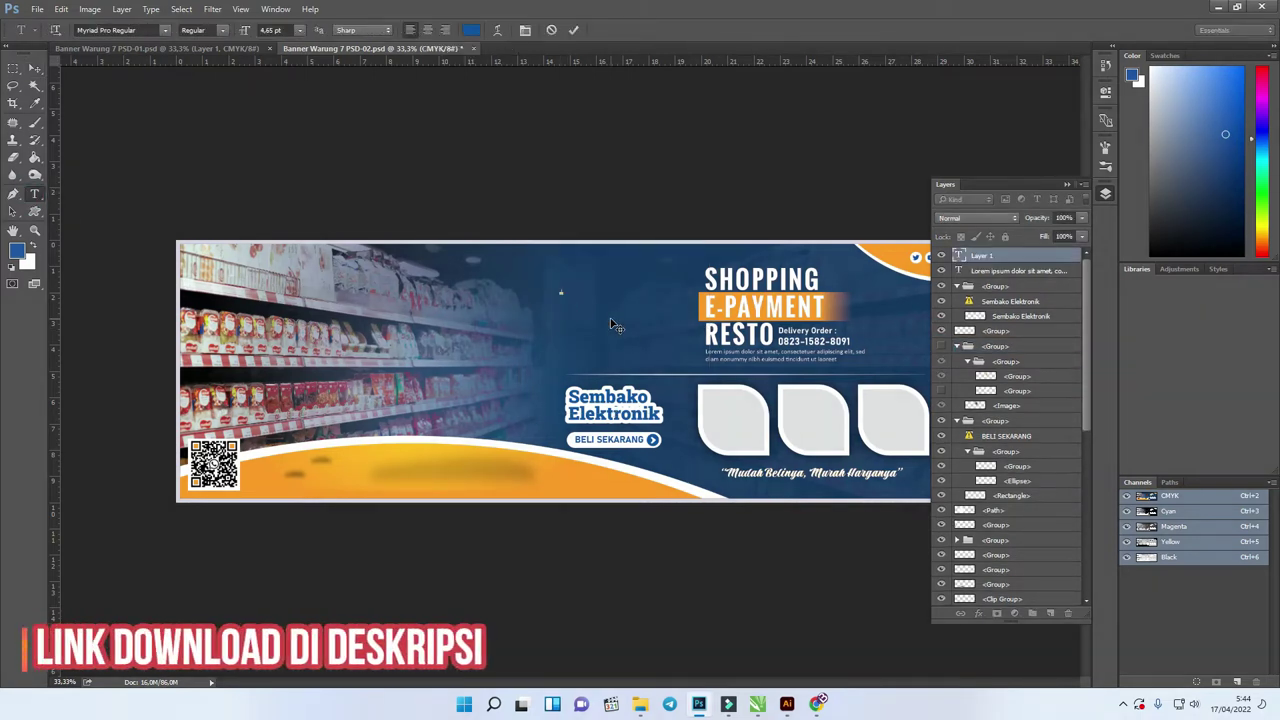
type("TOKO")
key("ctrl+Return")
key("v")
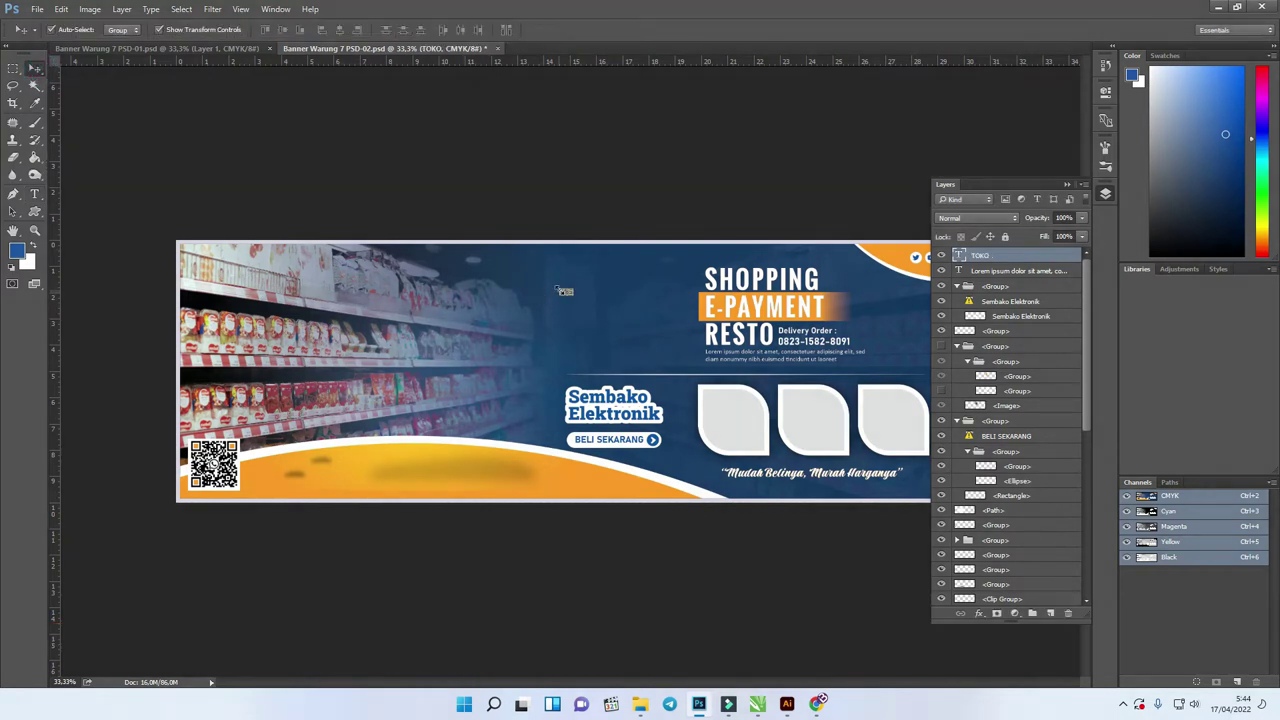
Enlarge the TOKO text and recolour it with the orange sampled from the banner's lower wave
key("ctrl+t")
left_click_drag(574, 289, 648, 252)
key("Return")
key("i")
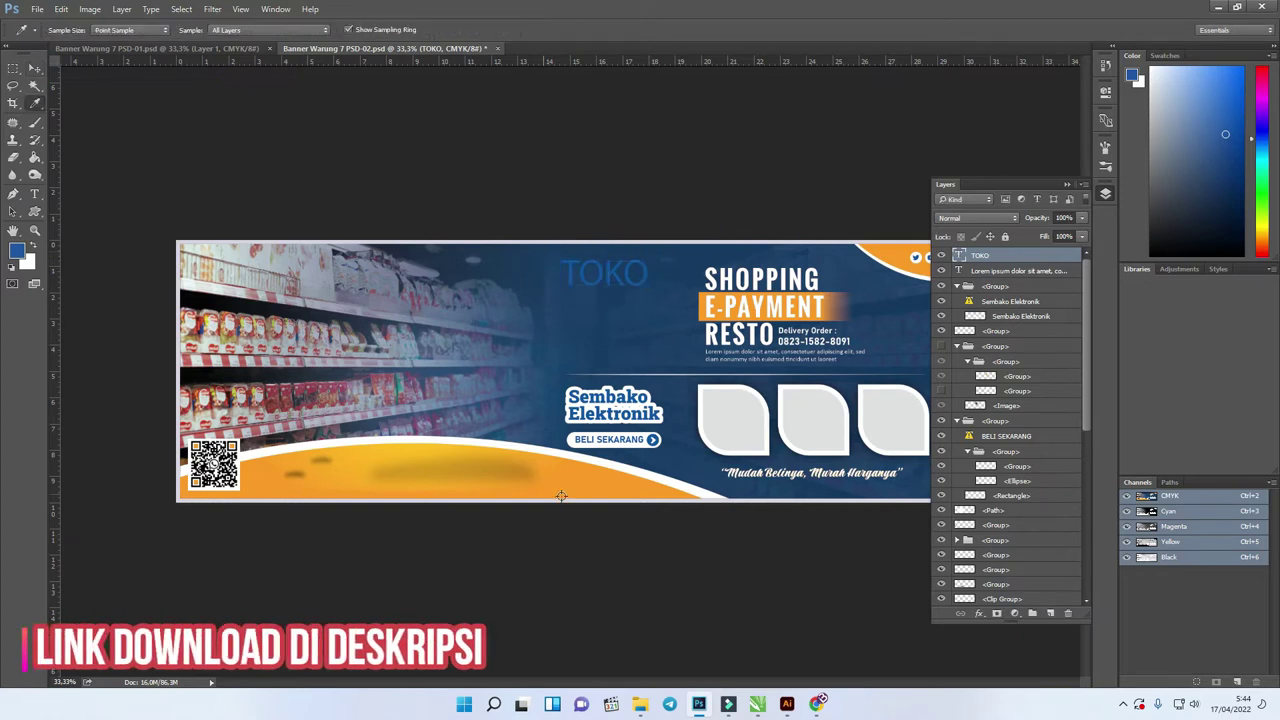
left_click(620, 486)
key("alt+BackSpace")
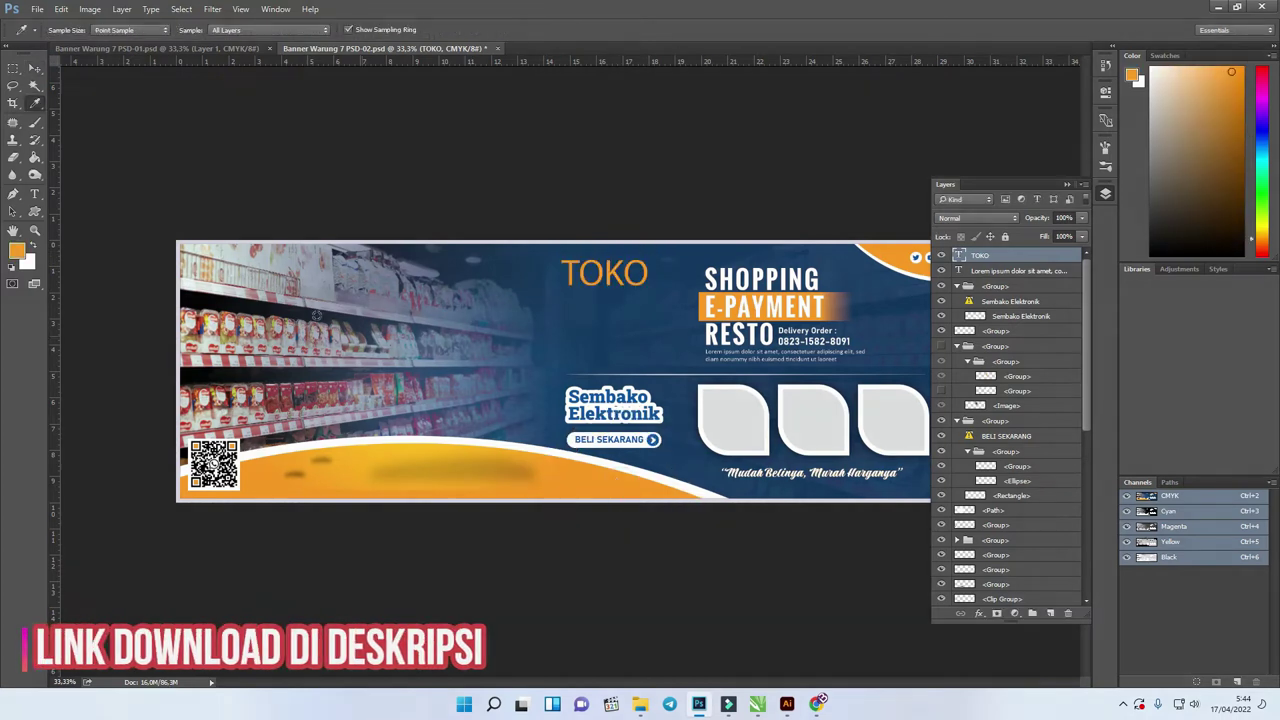
Change the font of the TOKO text to Oswald Bold
key("t")
double_click(624, 276)
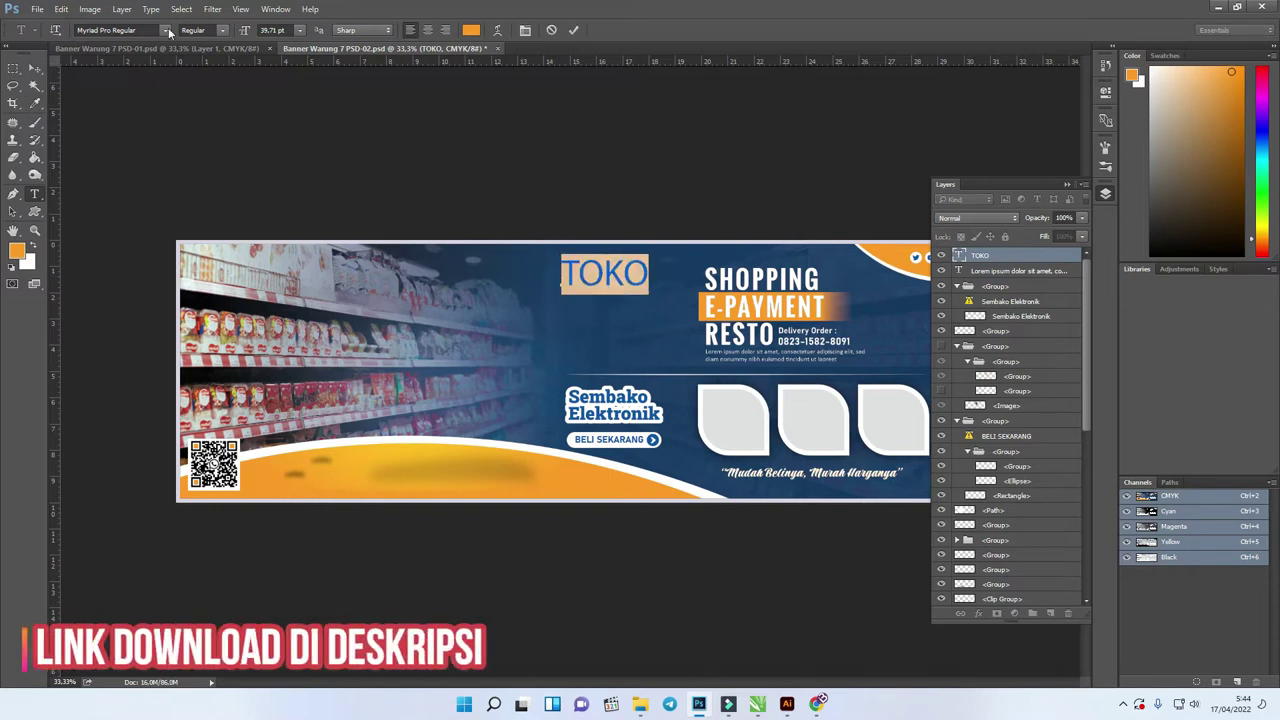
left_click(135, 30)
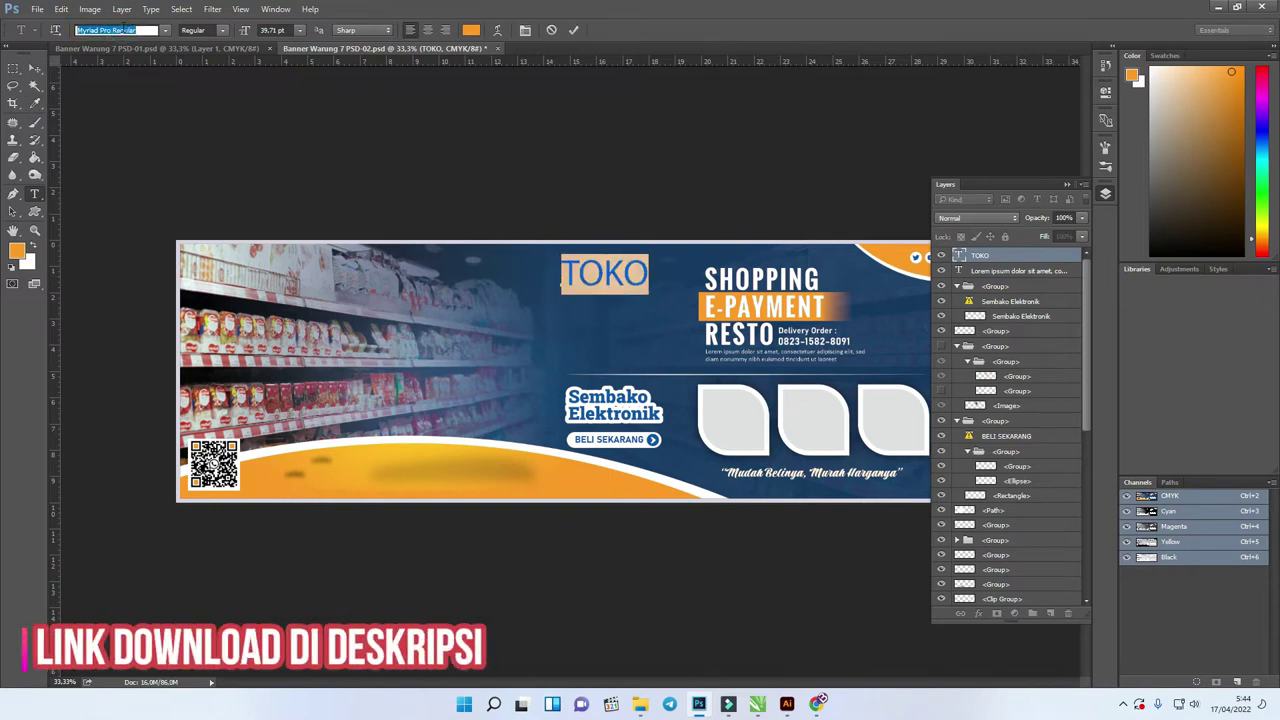
type("Os")
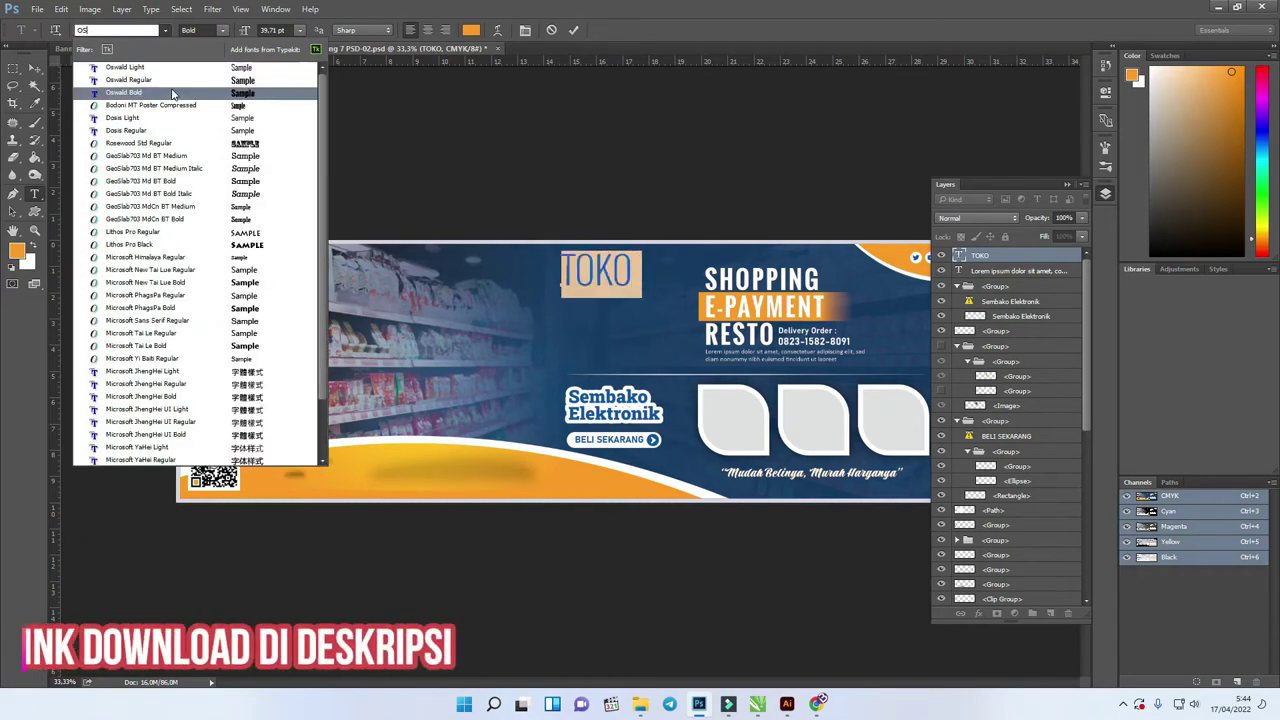
left_click(168, 92)
left_click(14, 68)
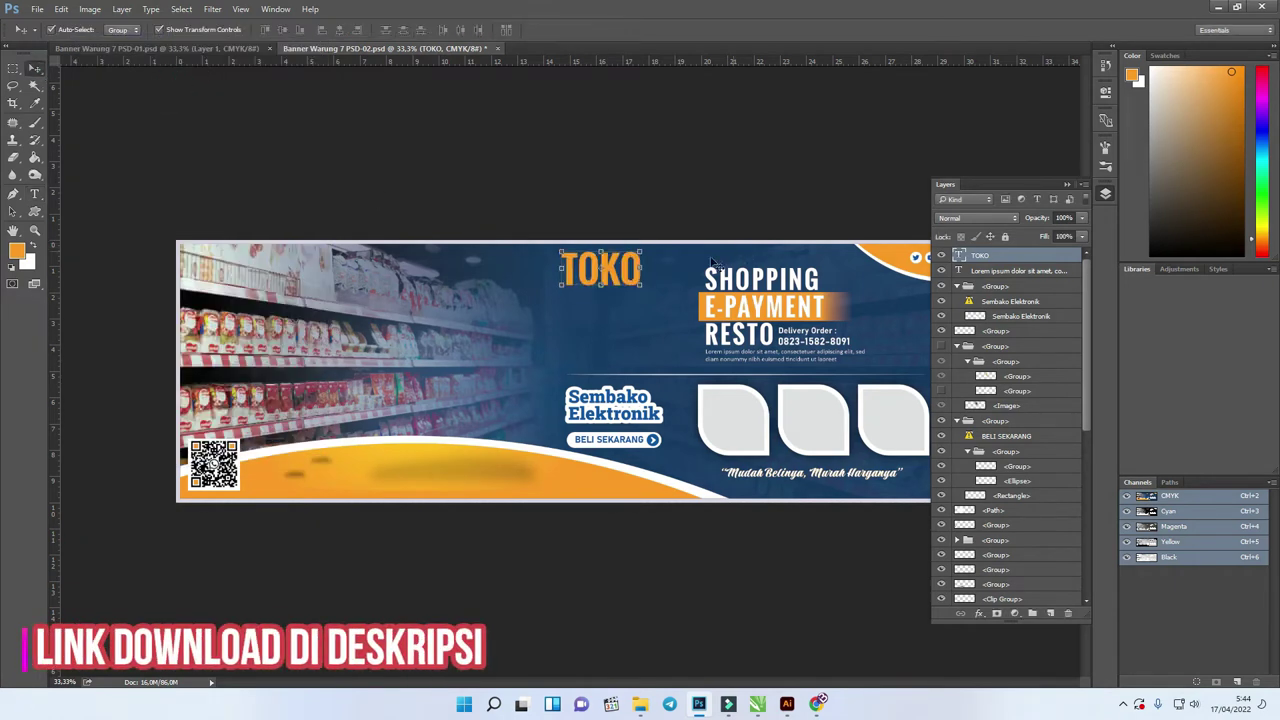
Scale the TOKO text down proportionally to about 59%
key("ctrl+t")
left_click_drag(641, 249, 606, 266)
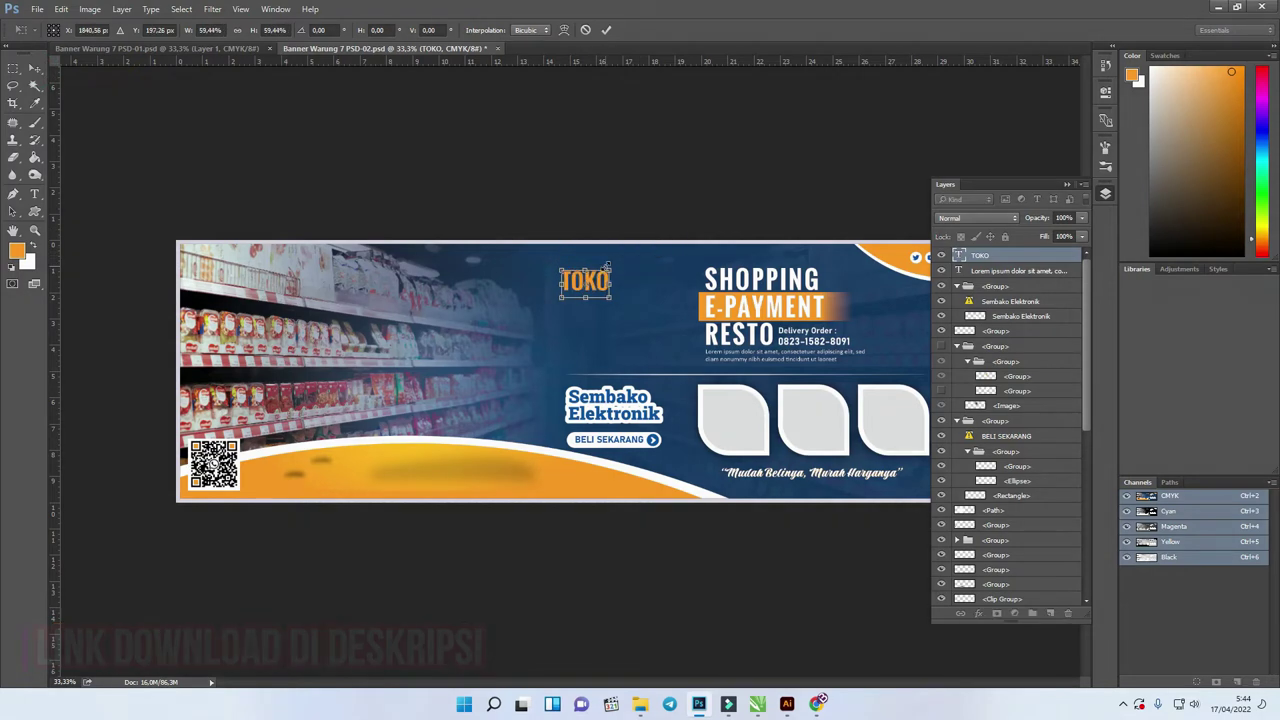
key("Return")
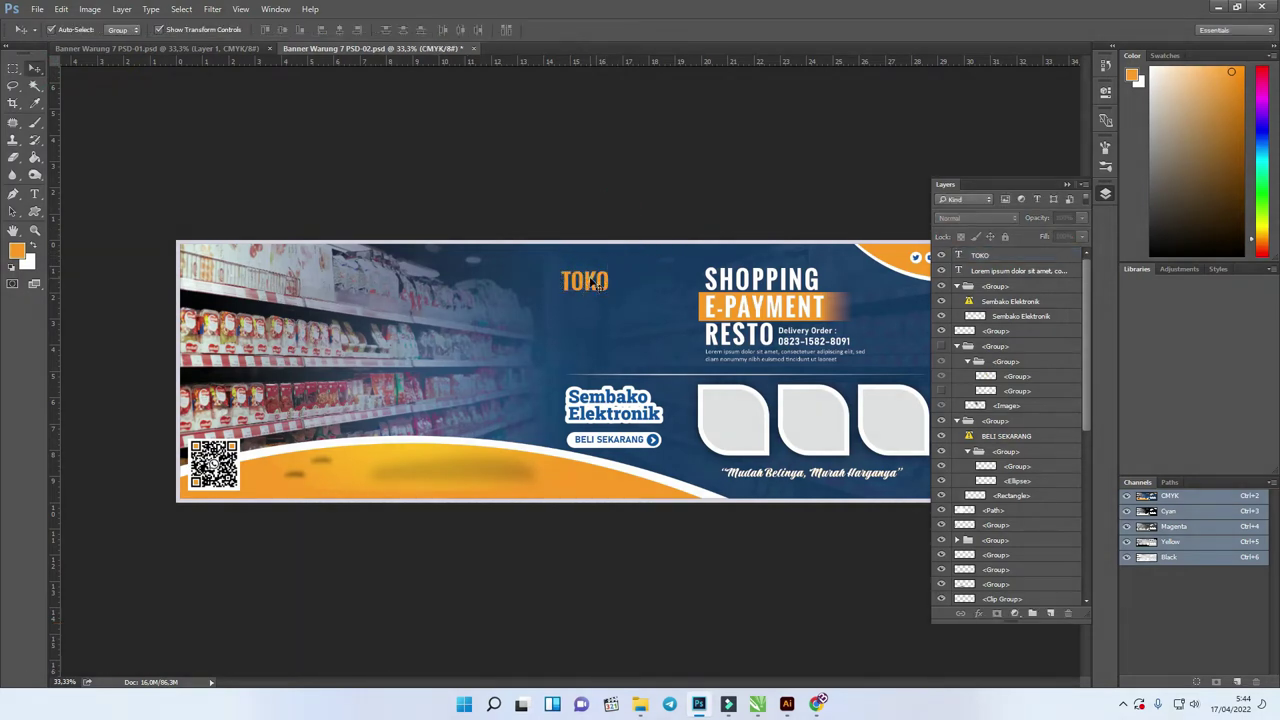
key("ctrl+t")
left_click_drag(590, 284, 585, 314)
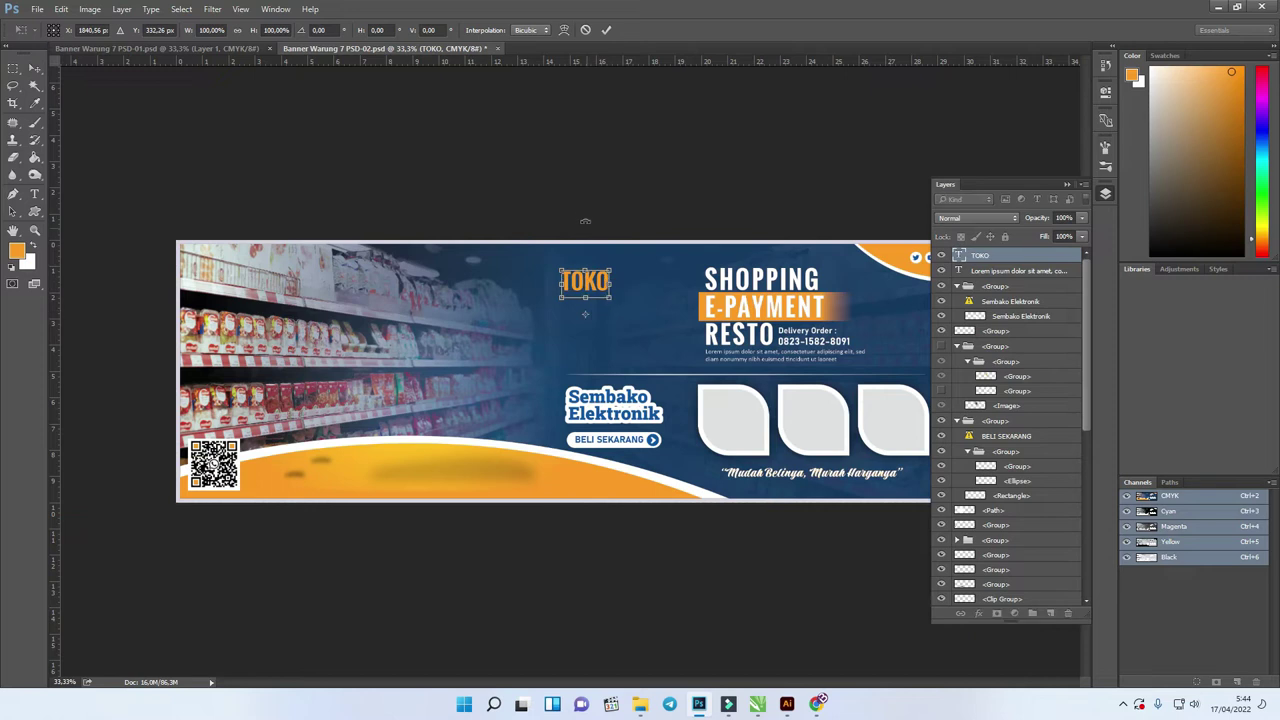
key("Return")
left_click(583, 211)
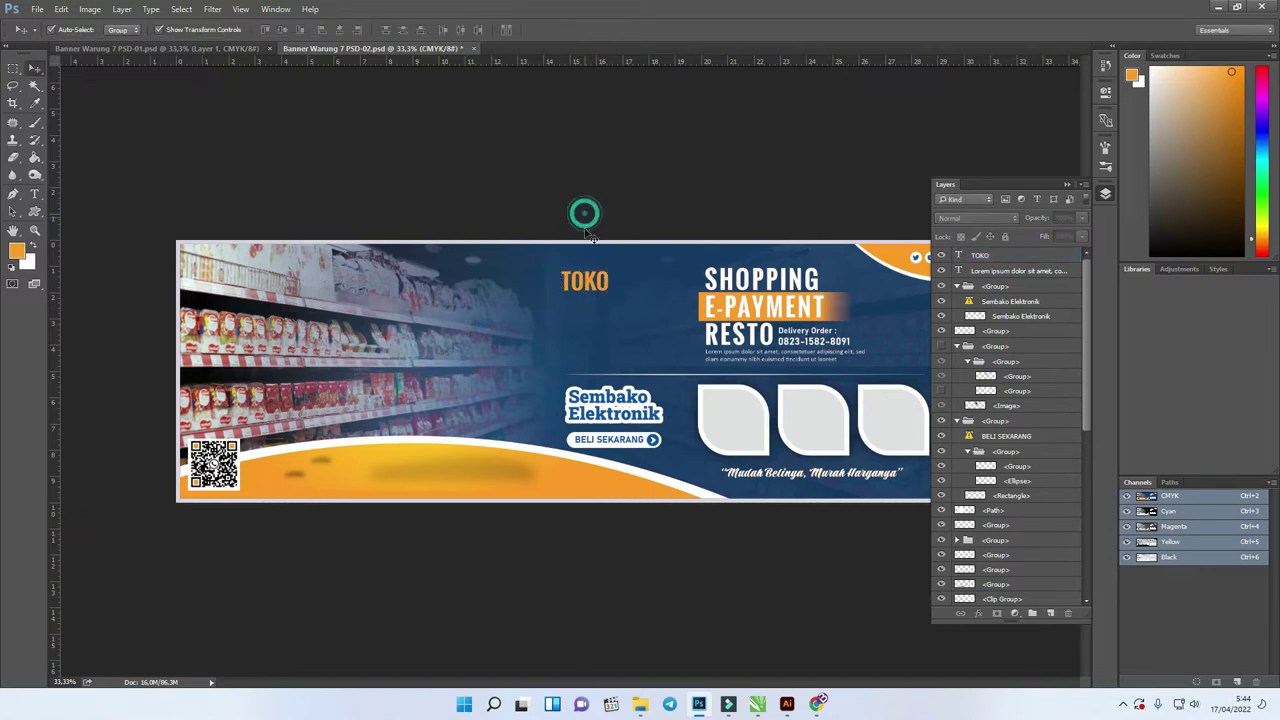
Duplicate the TOKO text directly below itself and change the copy to read BANG AMAN on two lines
left_click_drag(600, 283, 597, 309)
key("t")
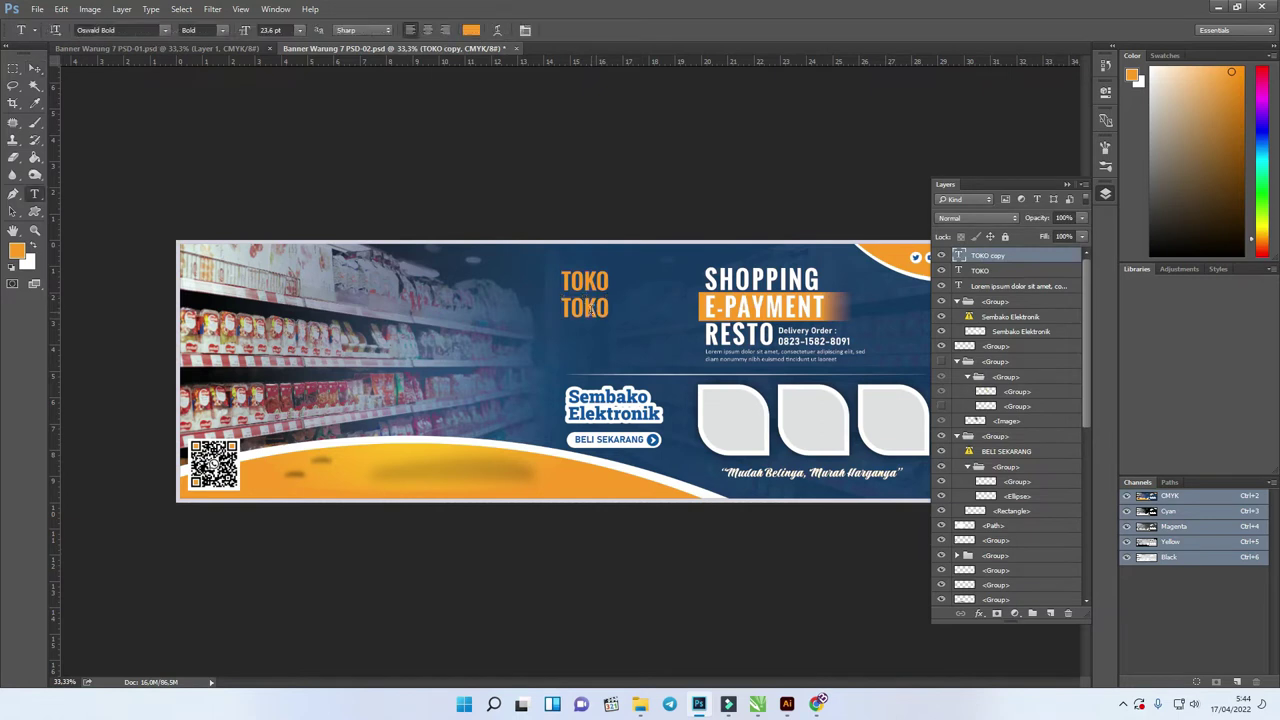
double_click(590, 310)
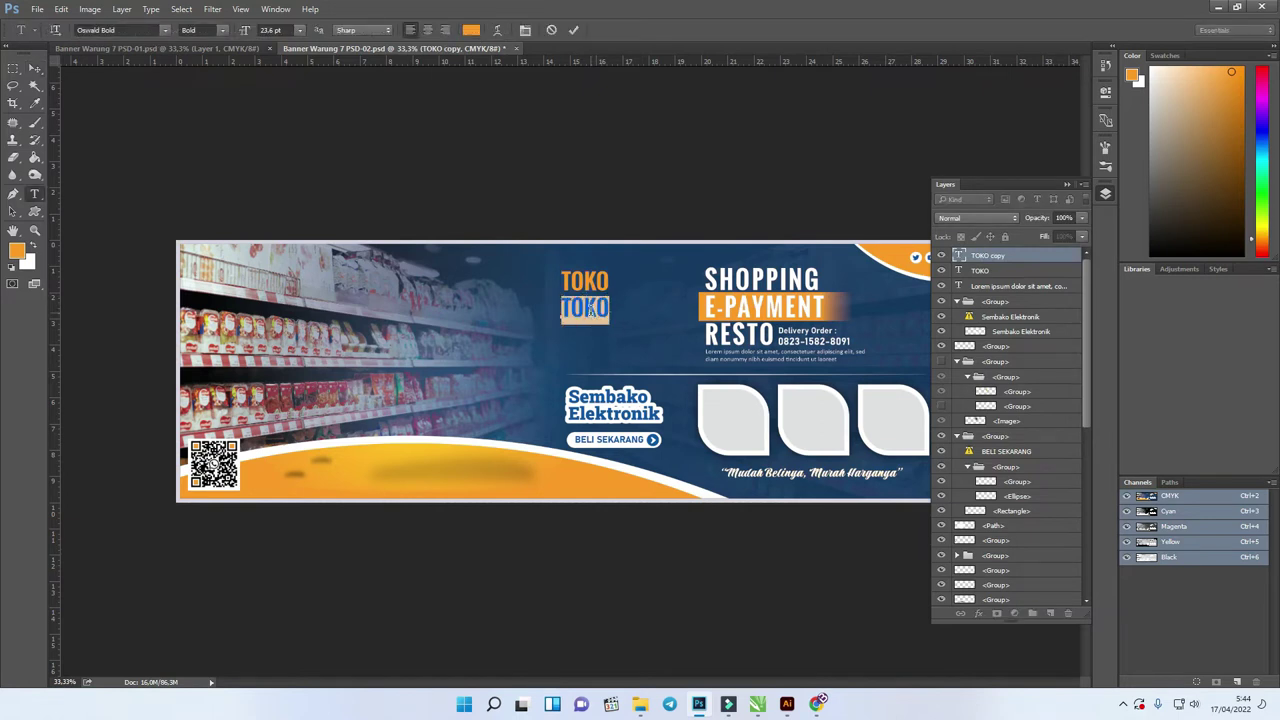
type("ban")
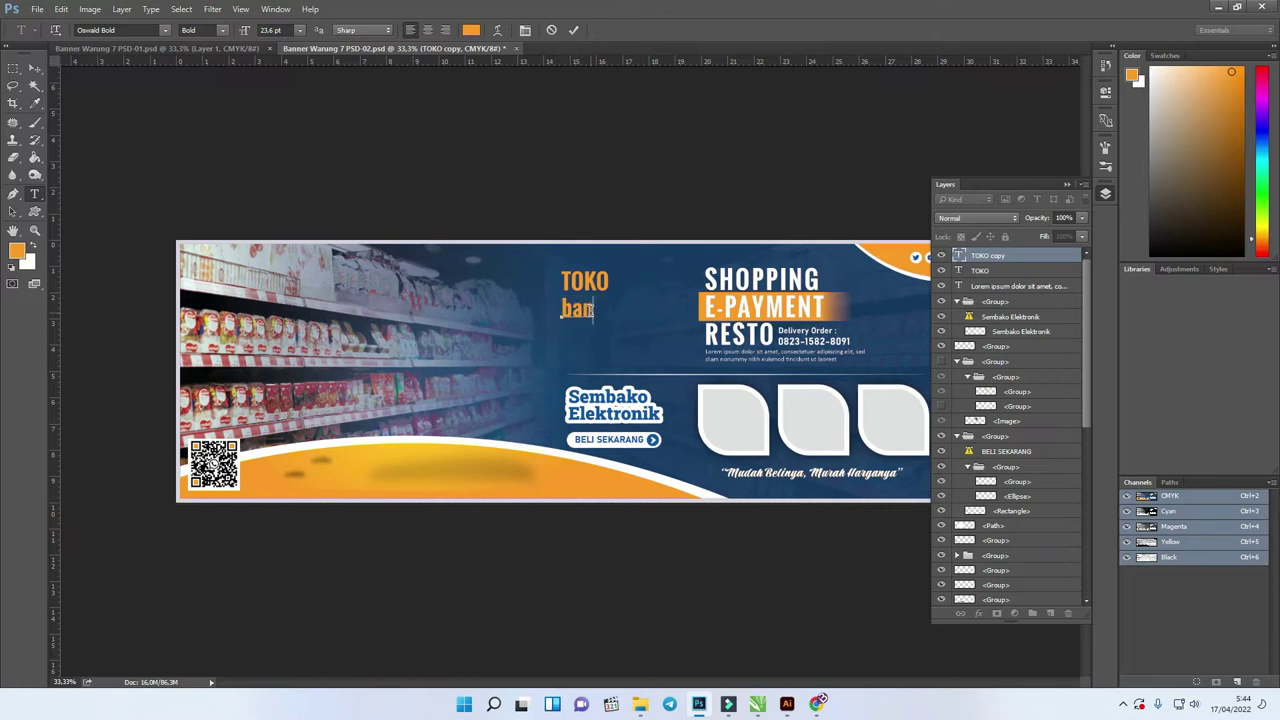
key("BackSpace")
type("BANG")
key("BackSpace")
key("BackSpace")
type("MAN")
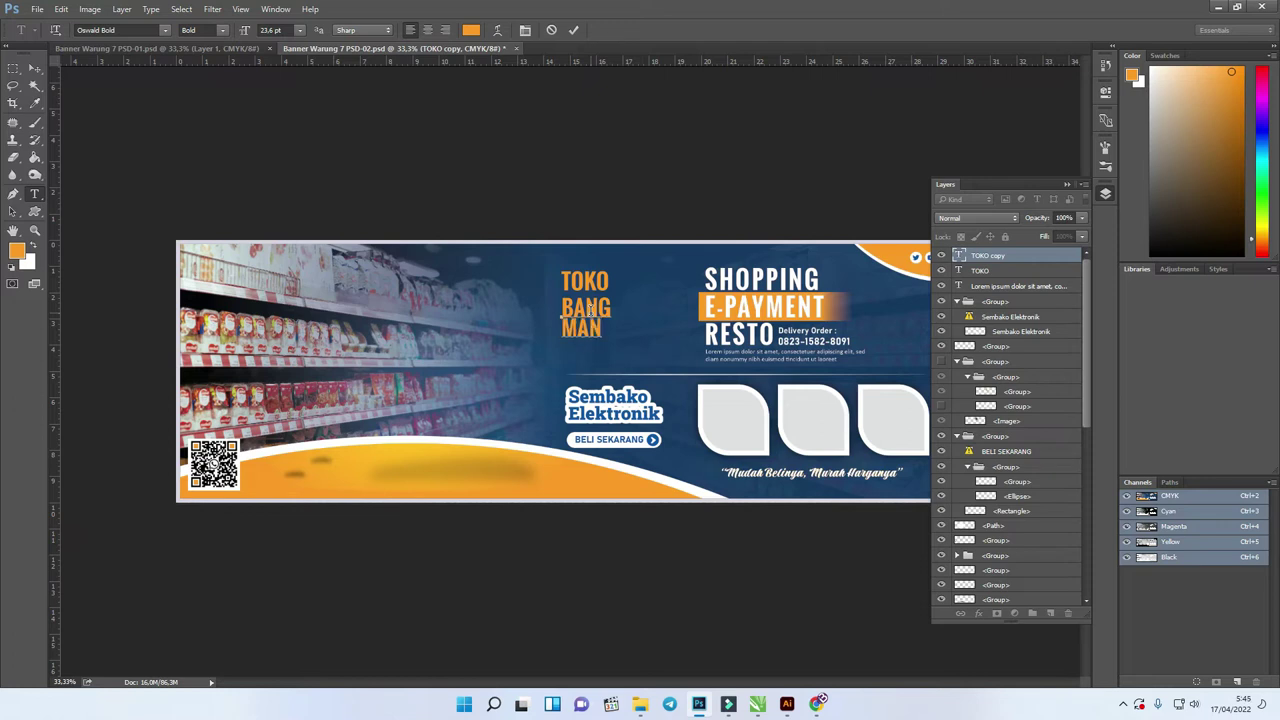
key("BackSpace")
key("BackSpace")
key("BackSpace")
type("AMAN")
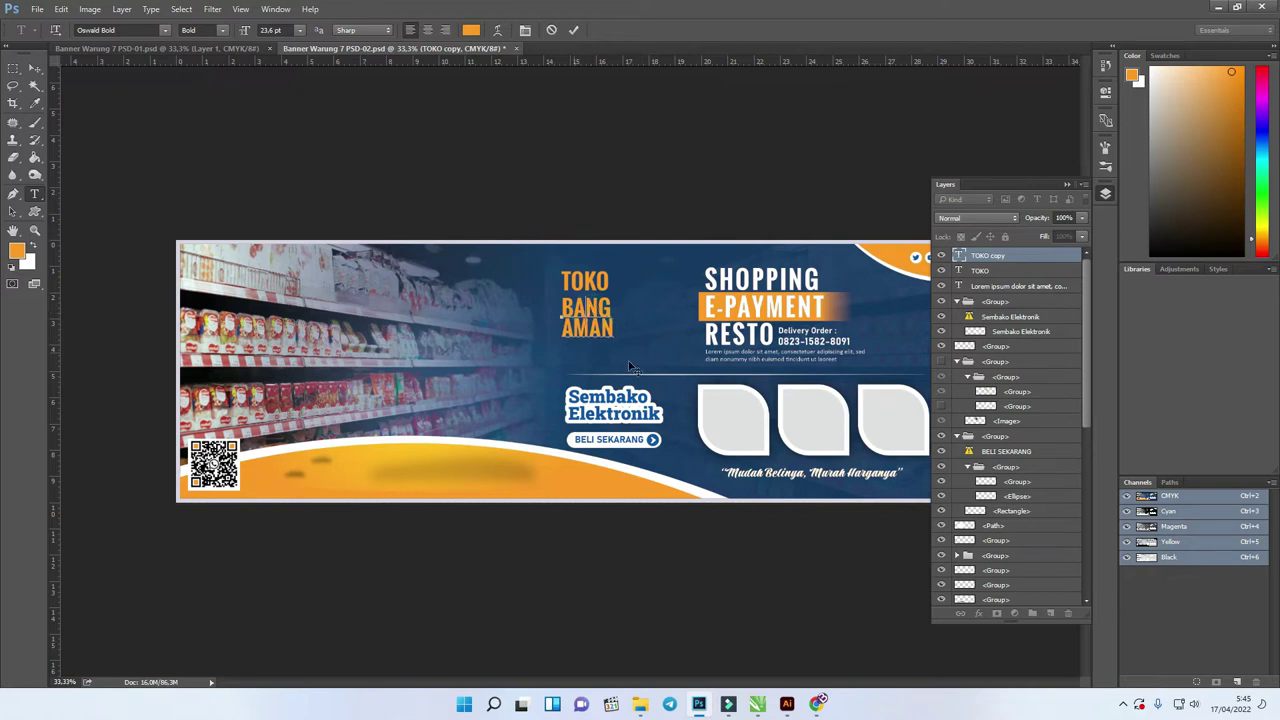
Scale the BANG AMAN text up to about 145% and position it closely beneath TOKO, keeping the left edges aligned
left_click(34, 68)
left_click_drag(613, 339, 638, 366)
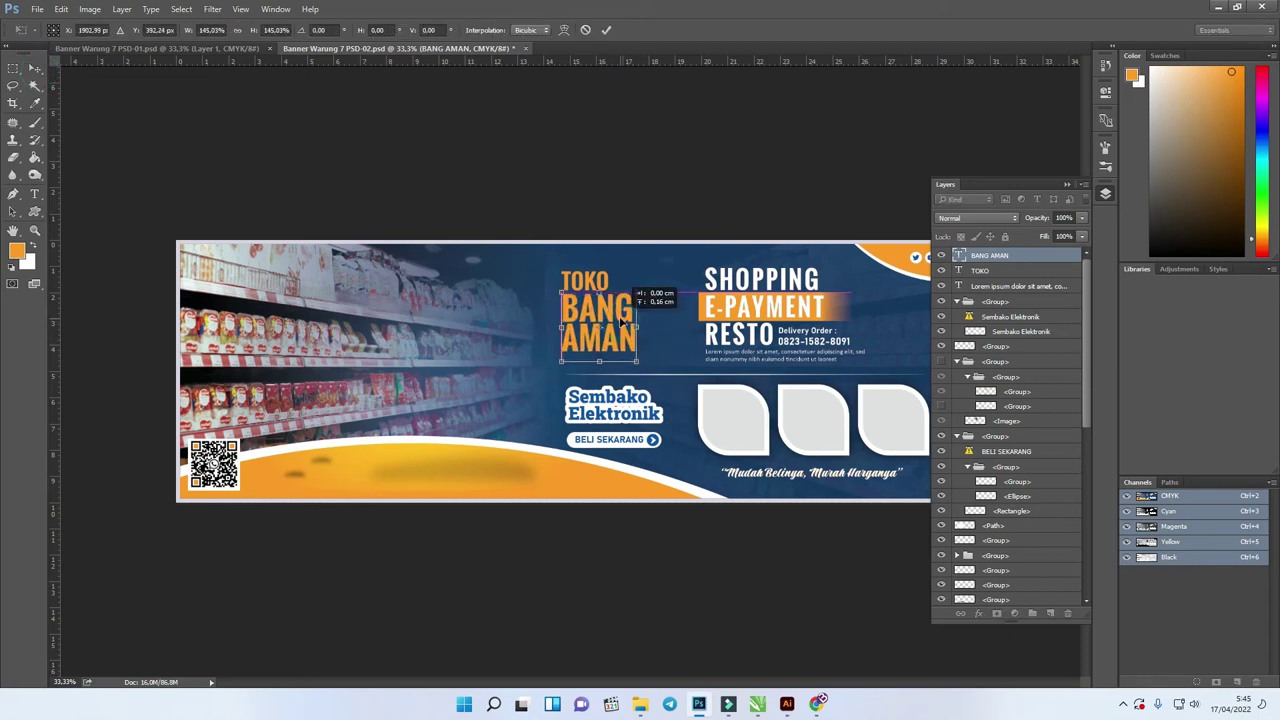
key("Return")
scroll(630, 320, "up", 2)
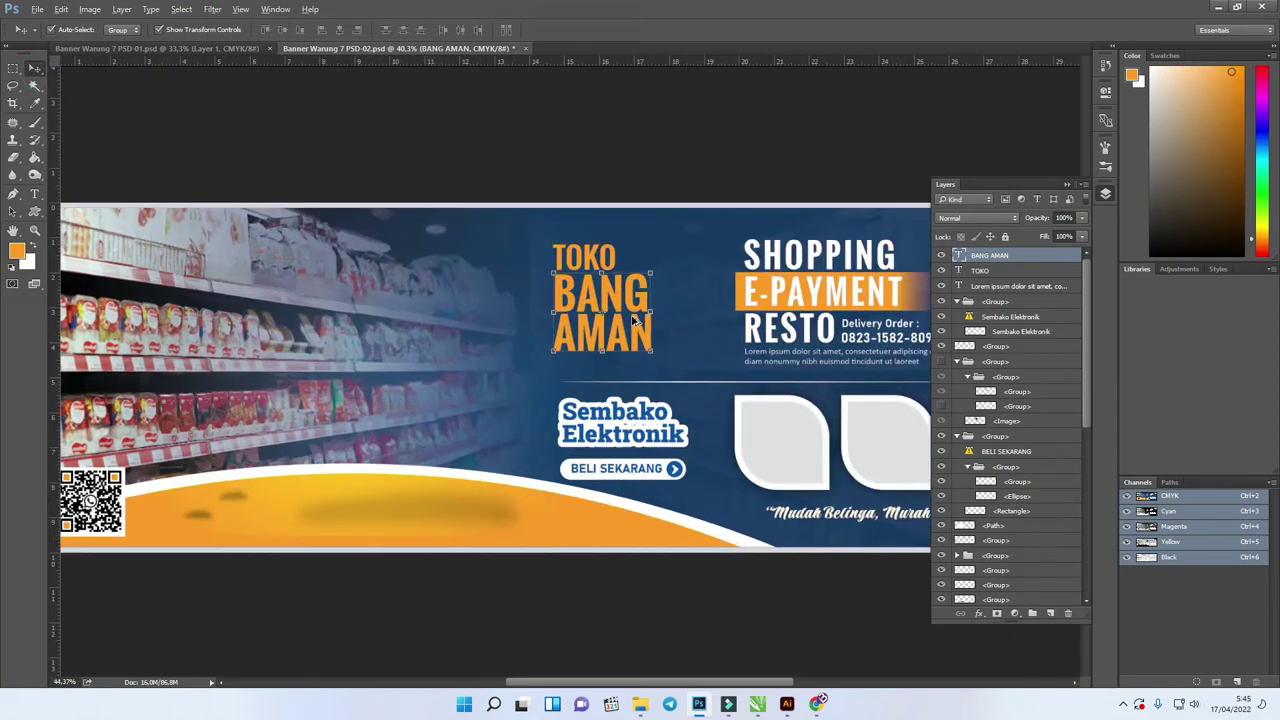
key("ctrl+t")
key("Return")
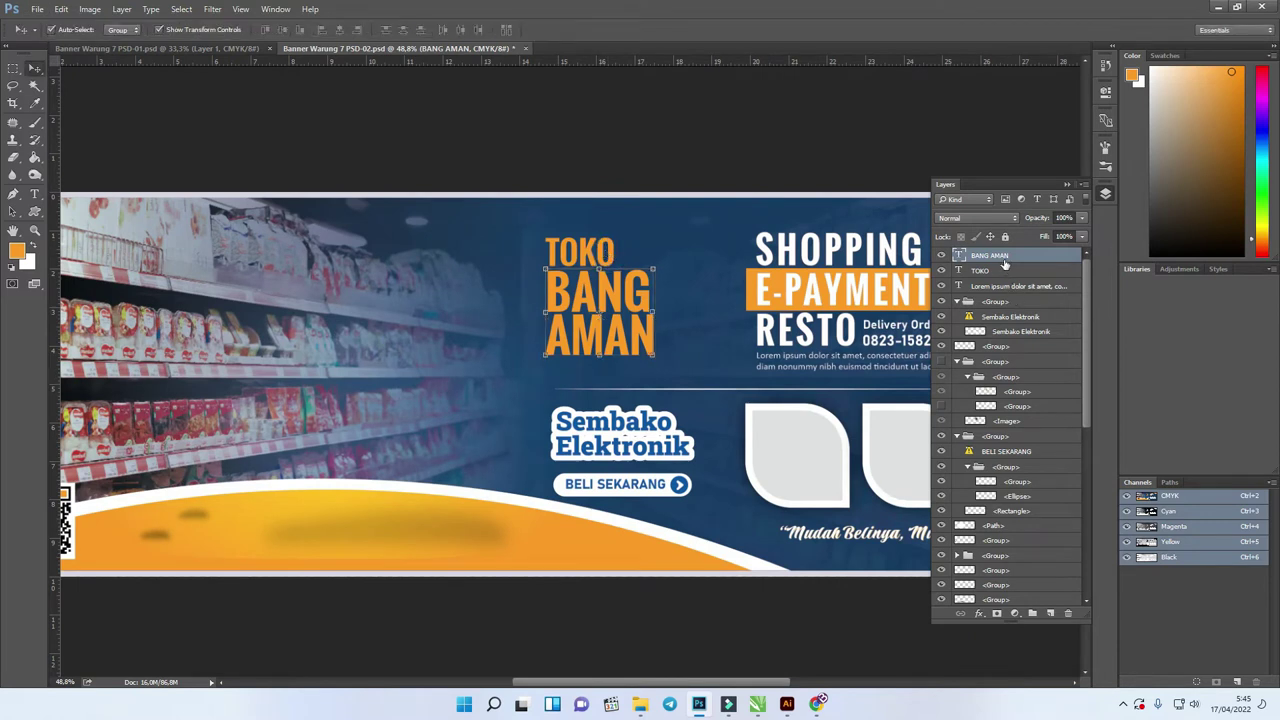
Give the BANG AMAN text layer a thin white Stroke effect positioned outside the letters
right_click(1006, 257)
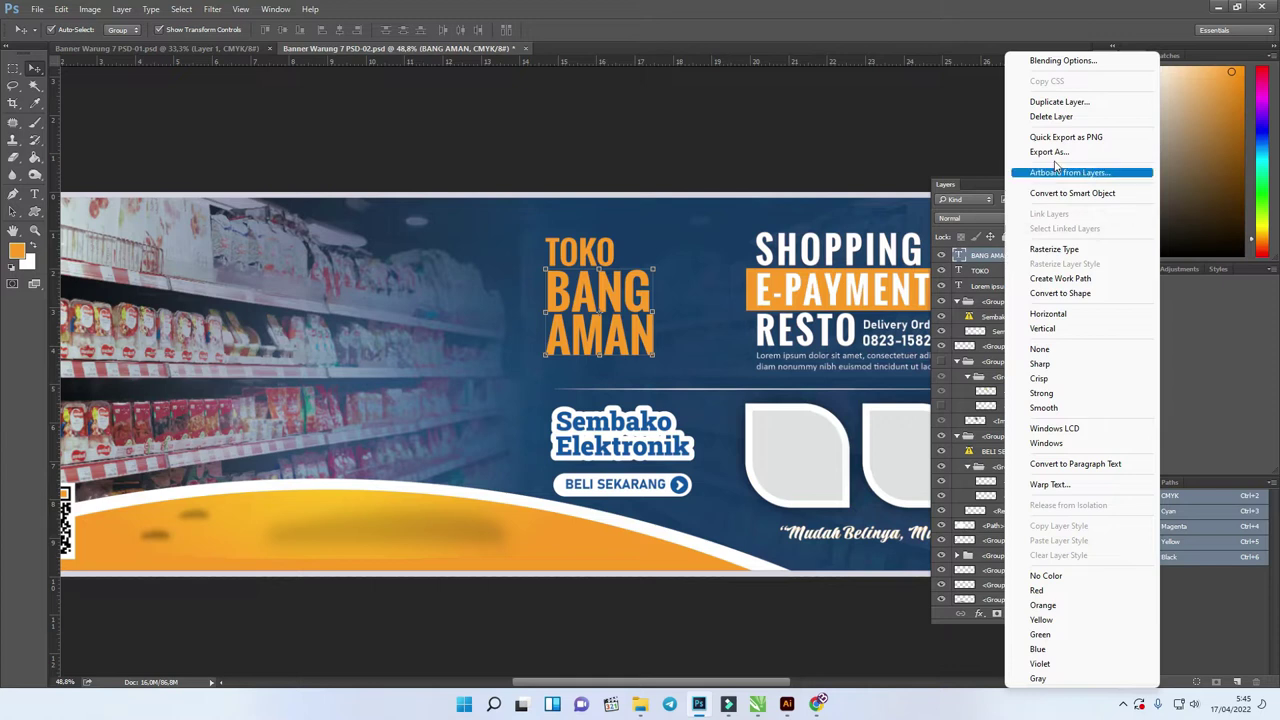
left_click(1066, 60)
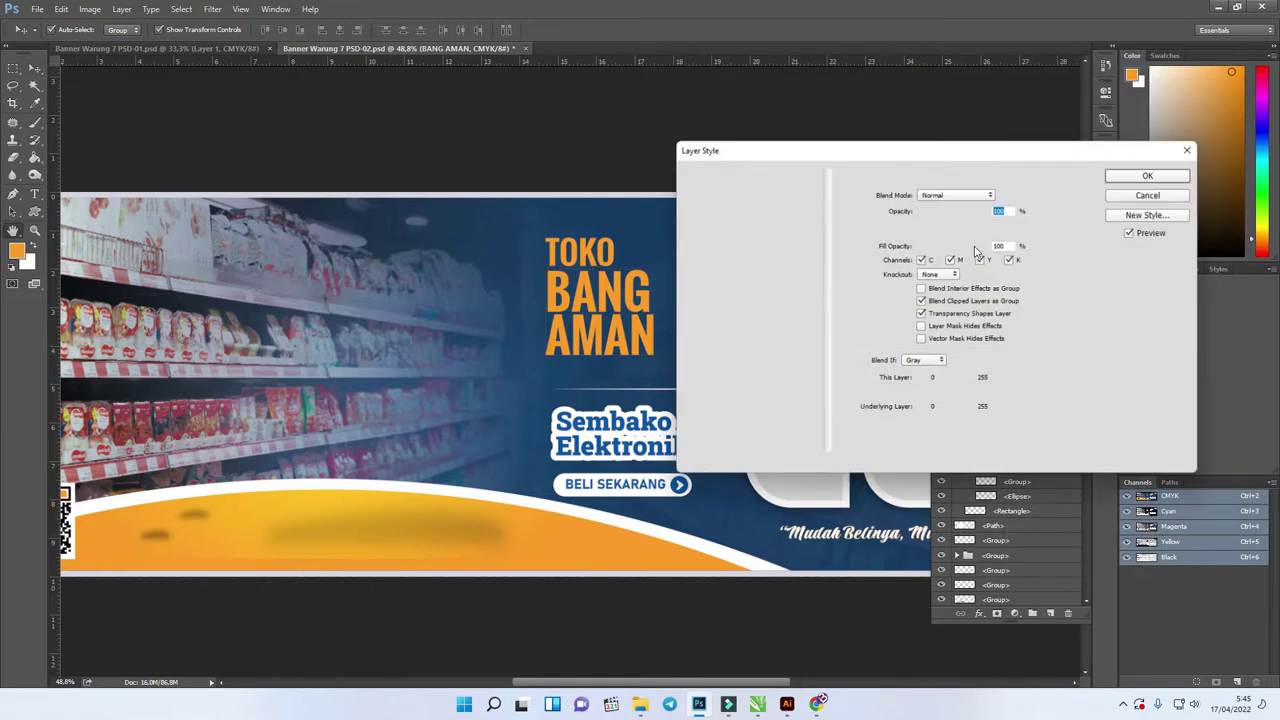
left_click_drag(700, 137, 858, 128)
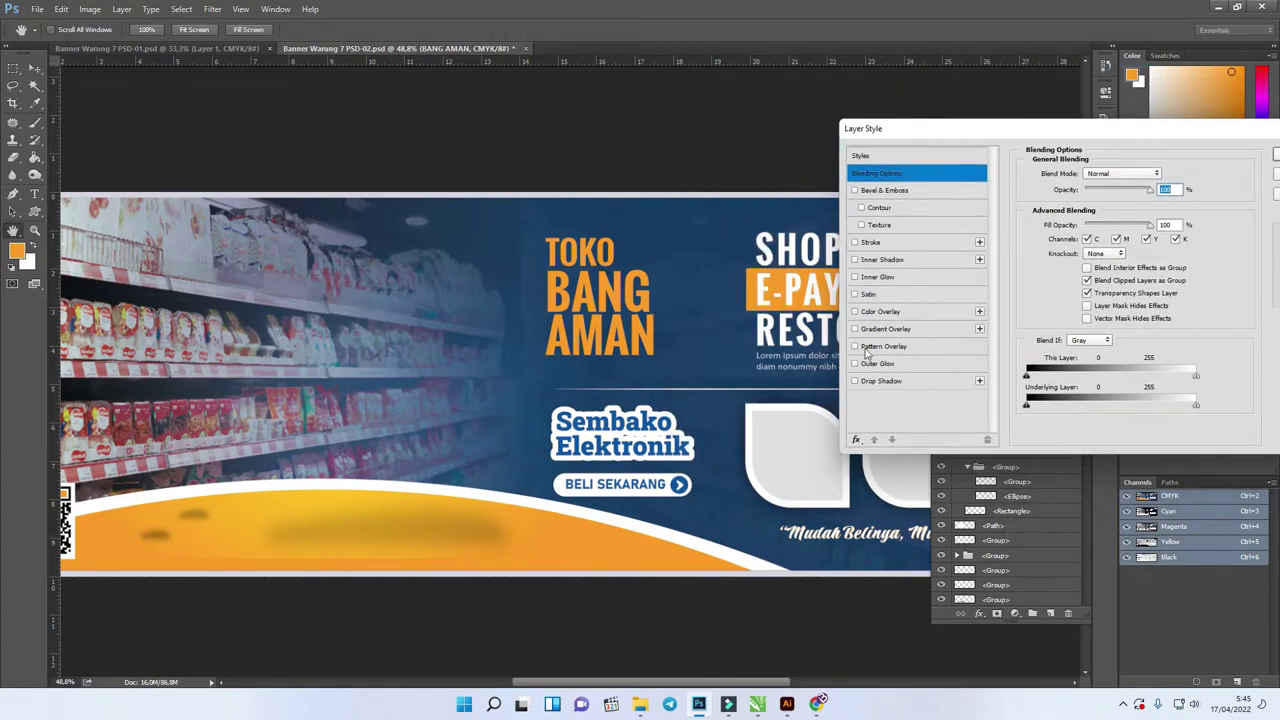
left_click(855, 243)
left_click(904, 246)
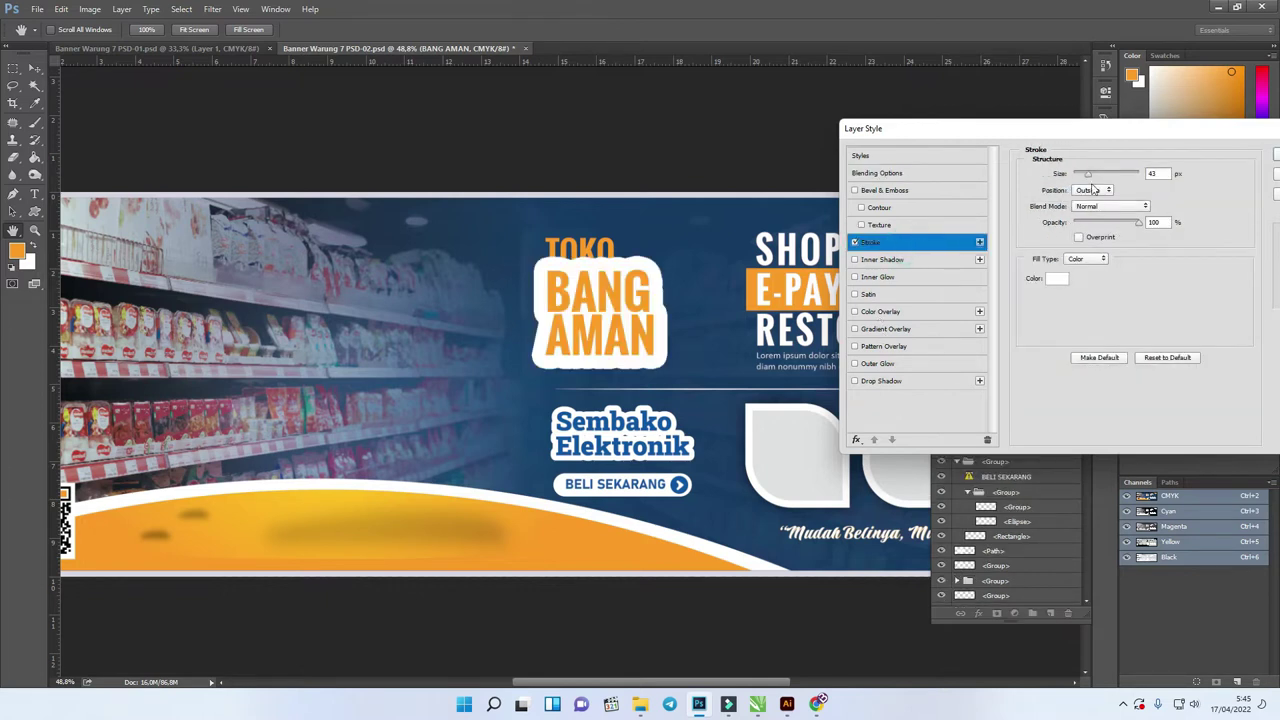
left_click_drag(1086, 172, 942, 130)
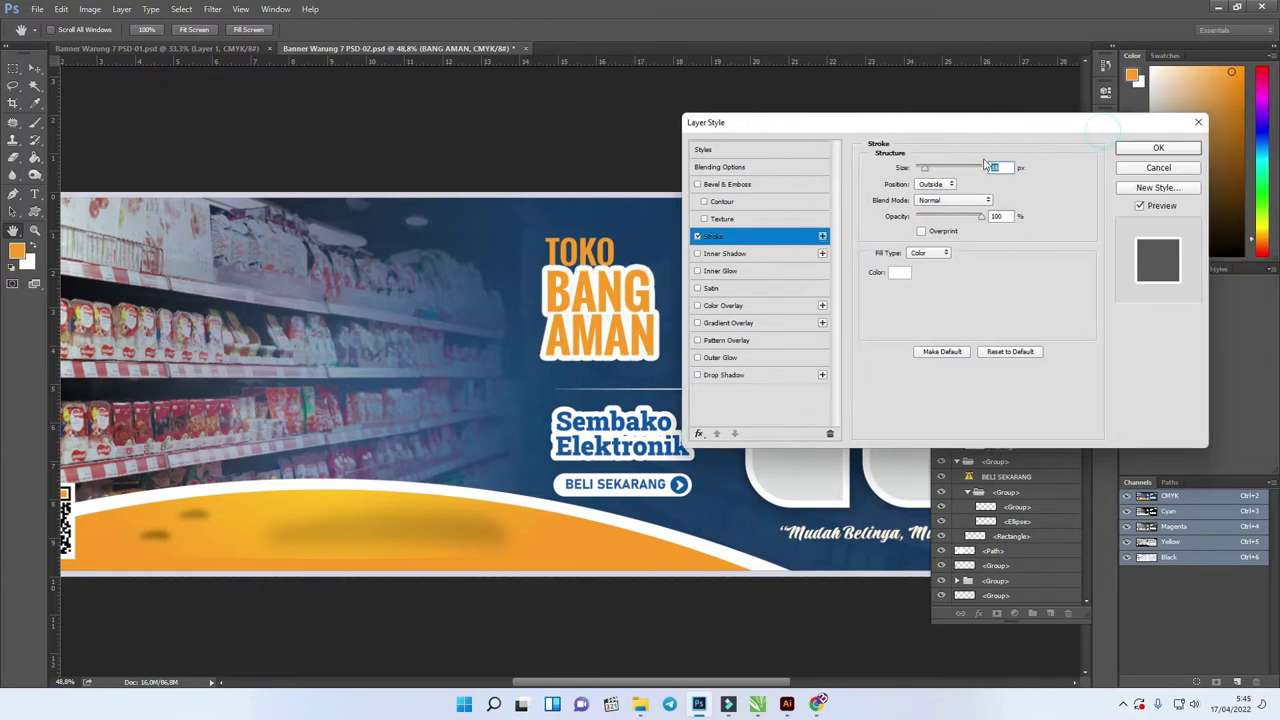
left_click(1152, 149)
Copy the layer style of BANG AMAN and paste it onto the TOKO text layer
right_click(1036, 257)
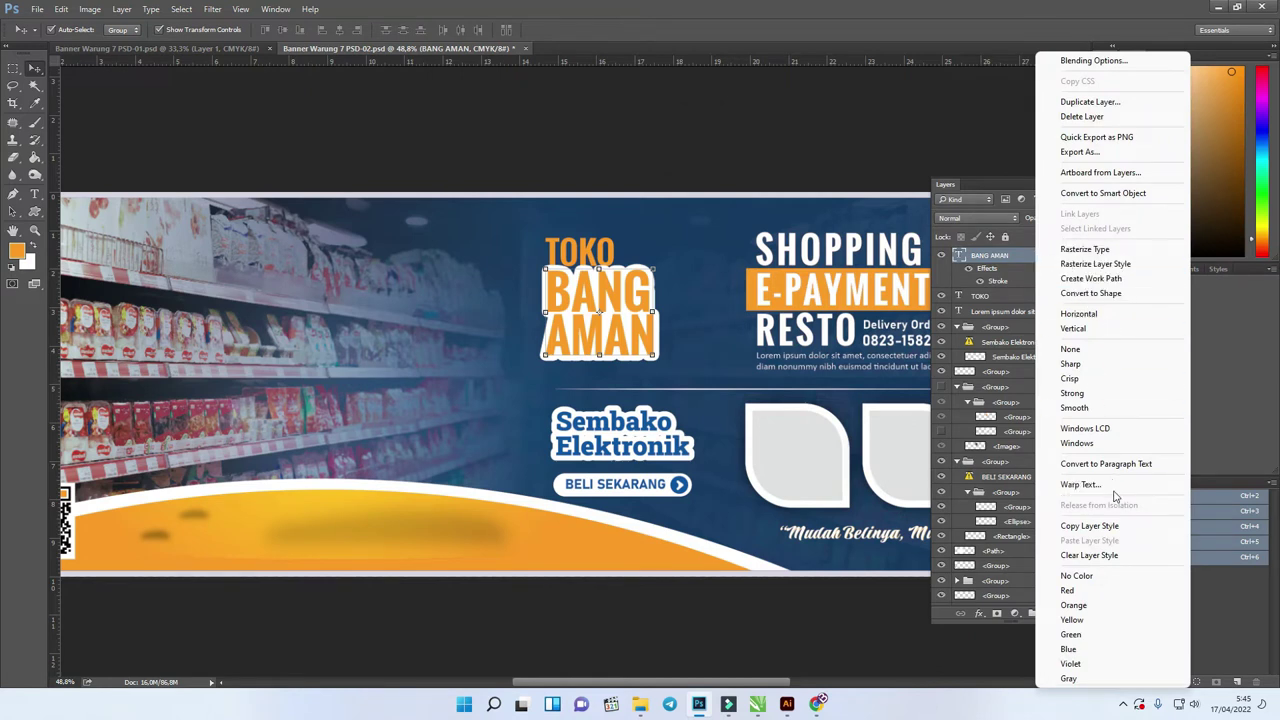
left_click(1110, 525)
left_click(587, 260)
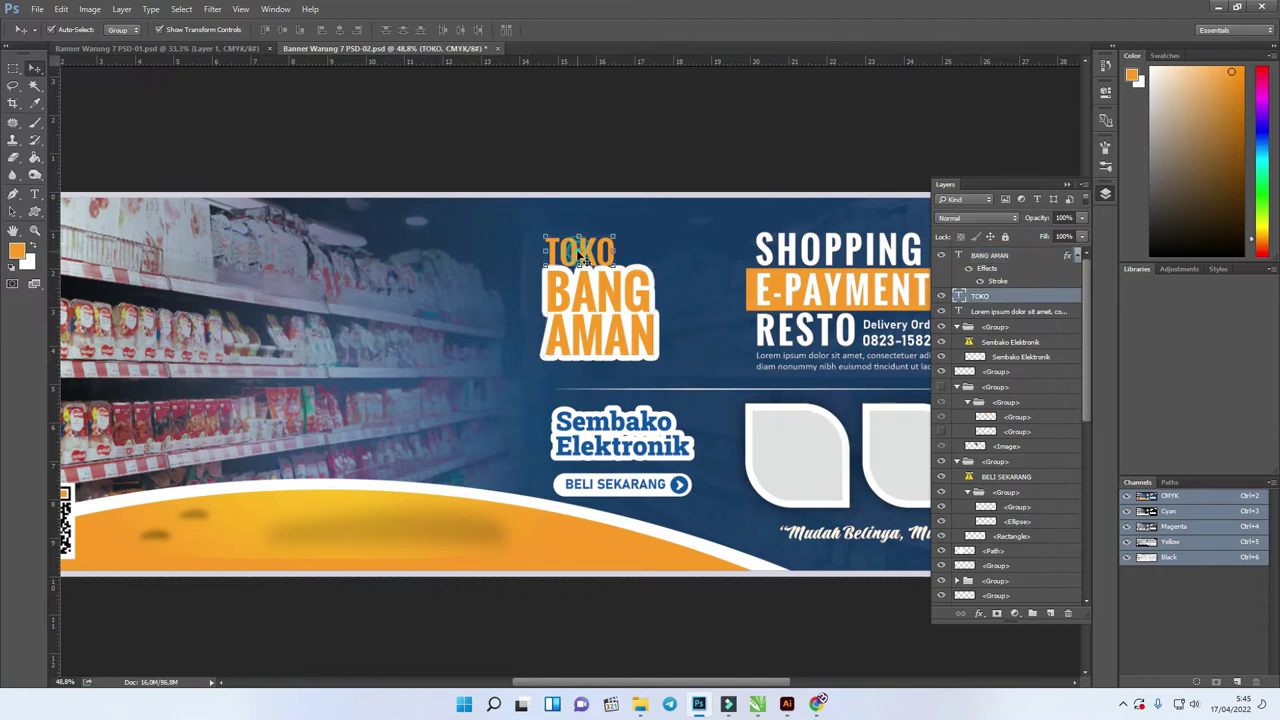
right_click(995, 300)
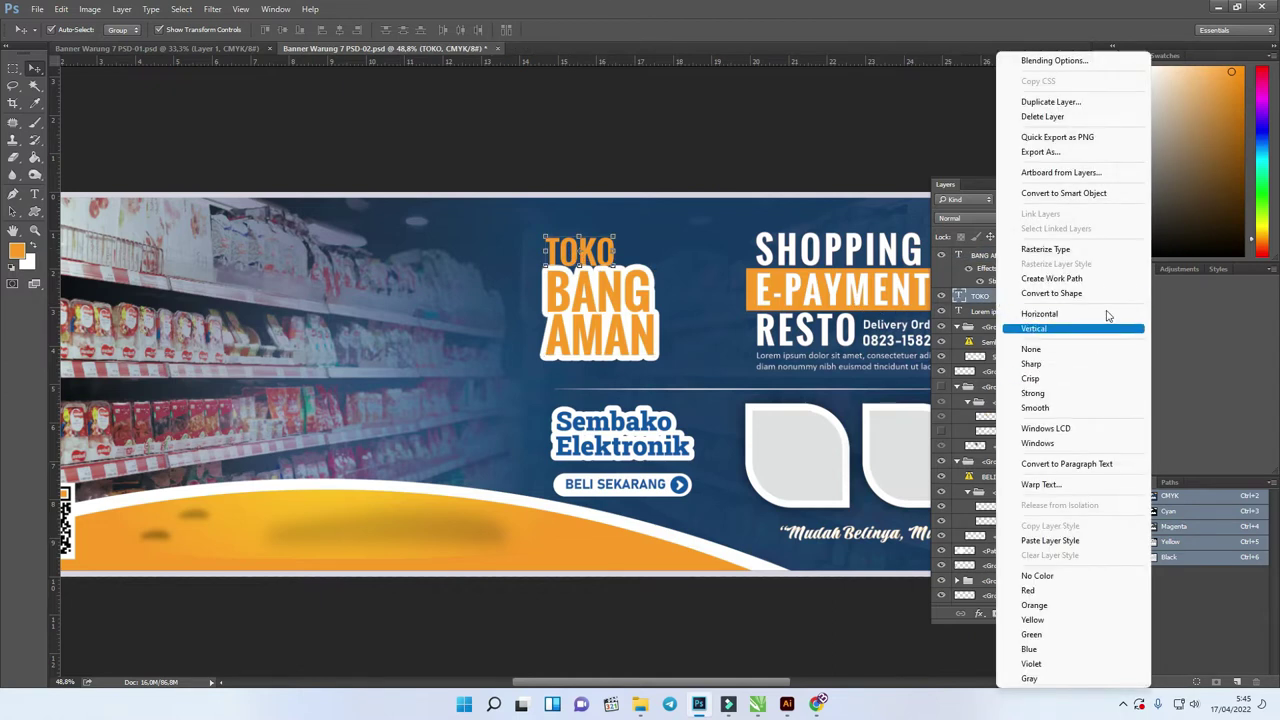
left_click(1098, 540)
left_click(673, 150)
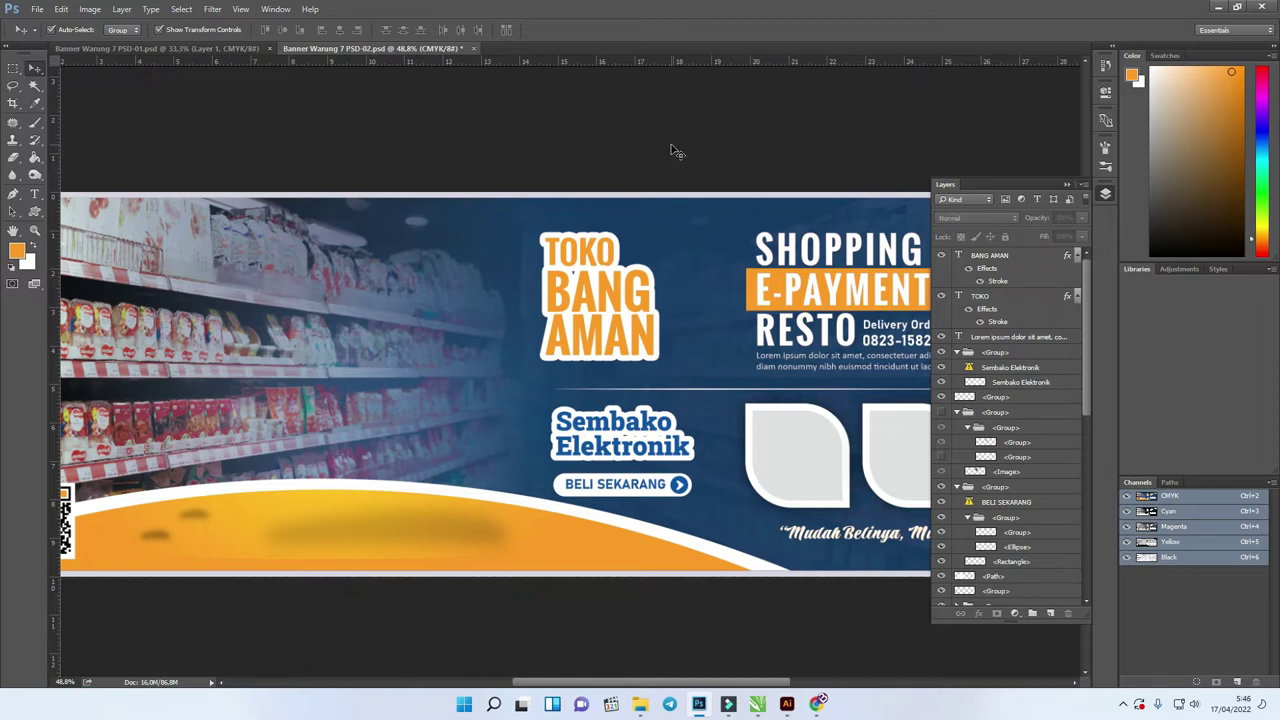
Add a Drop Shadow effect to the TOKO text layer
left_click(608, 252)
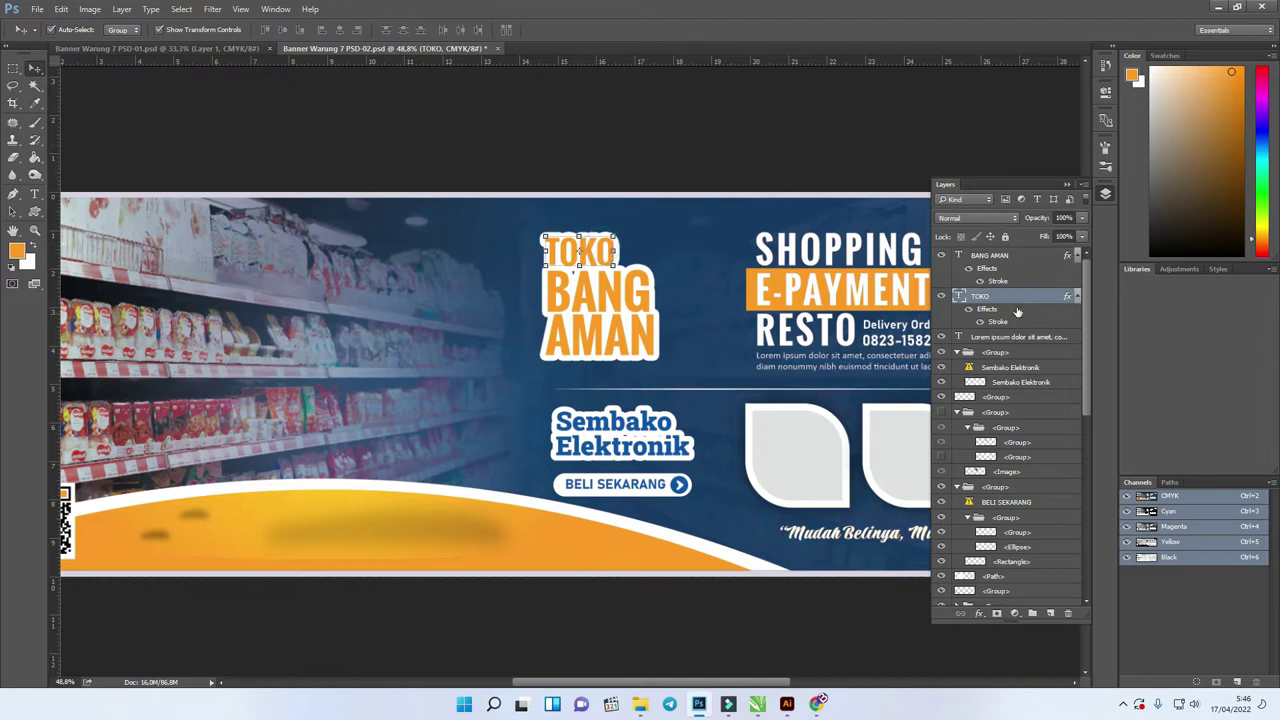
double_click(996, 309)
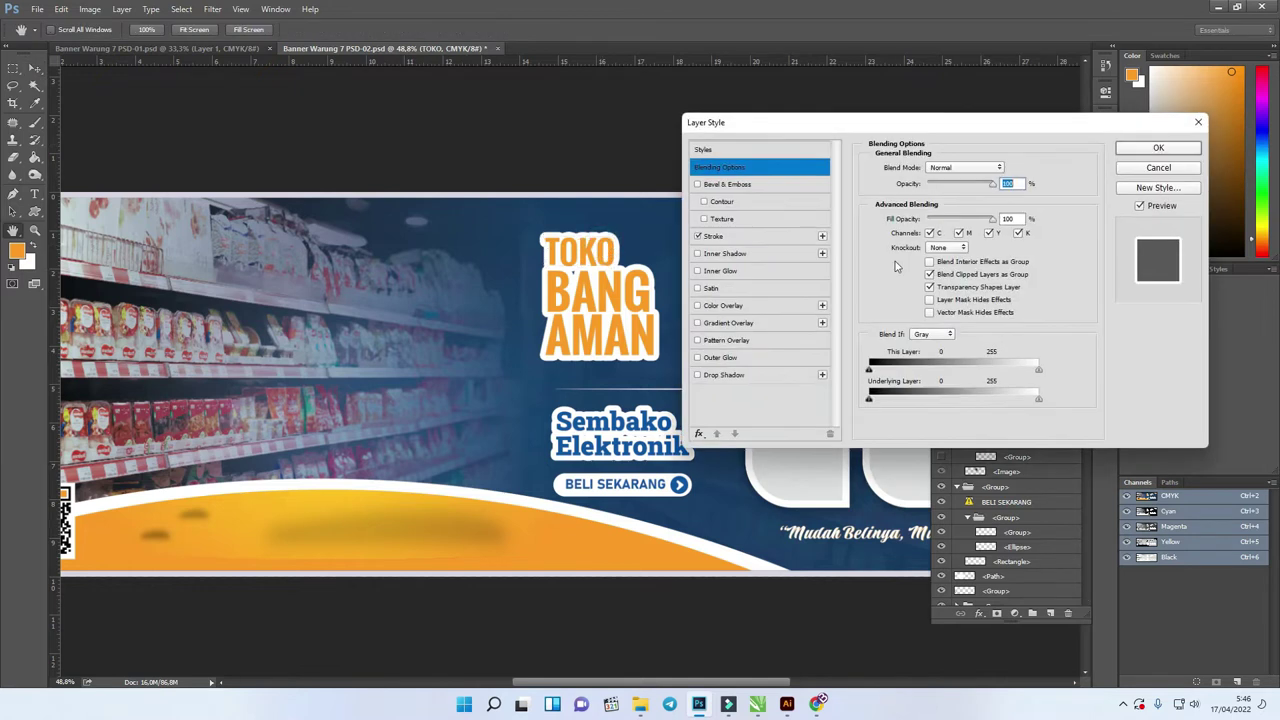
left_click_drag(768, 124, 937, 110)
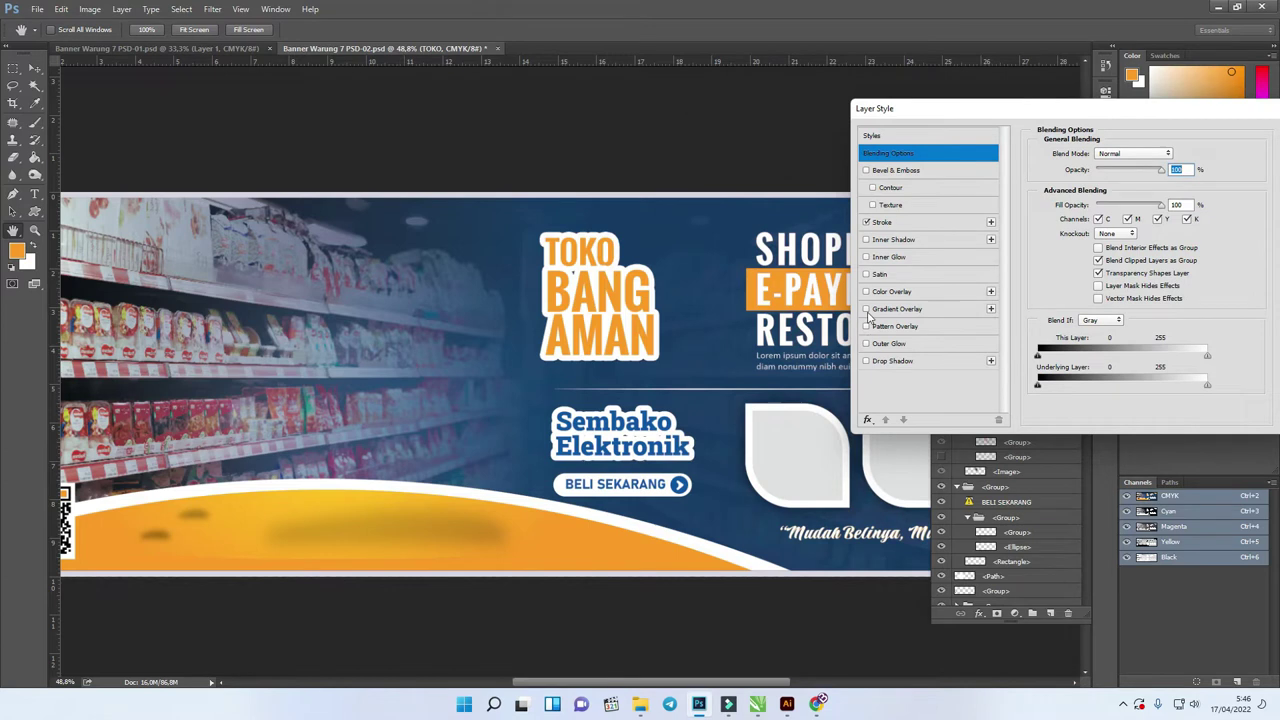
left_click(938, 362)
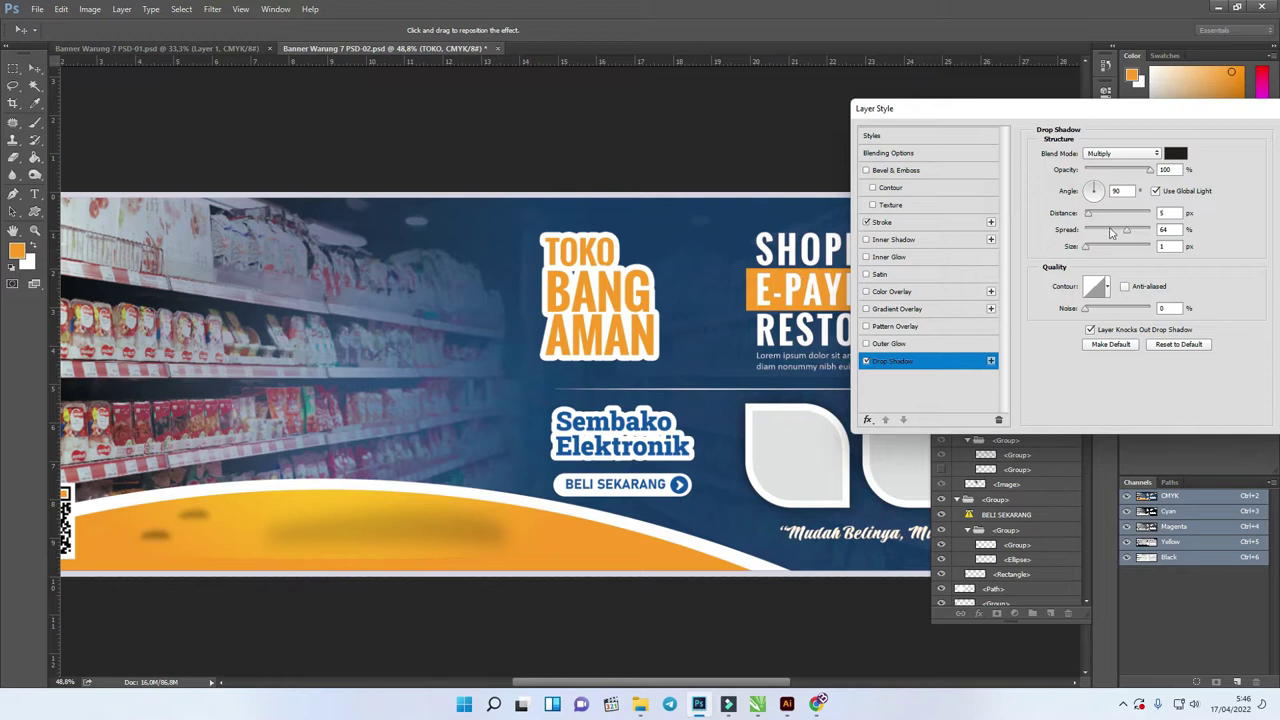
Set the TOKO drop shadow to 31% opacity, -75° angle, 4 px distance, 37% spread and 92 px size
left_click_drag(1089, 218, 1078, 218)
left_click_drag(612, 254, 648, 234)
left_click_drag(1090, 248, 1113, 237)
left_click_drag(1148, 172, 1104, 172)
left_click_drag(1128, 230, 1110, 236)
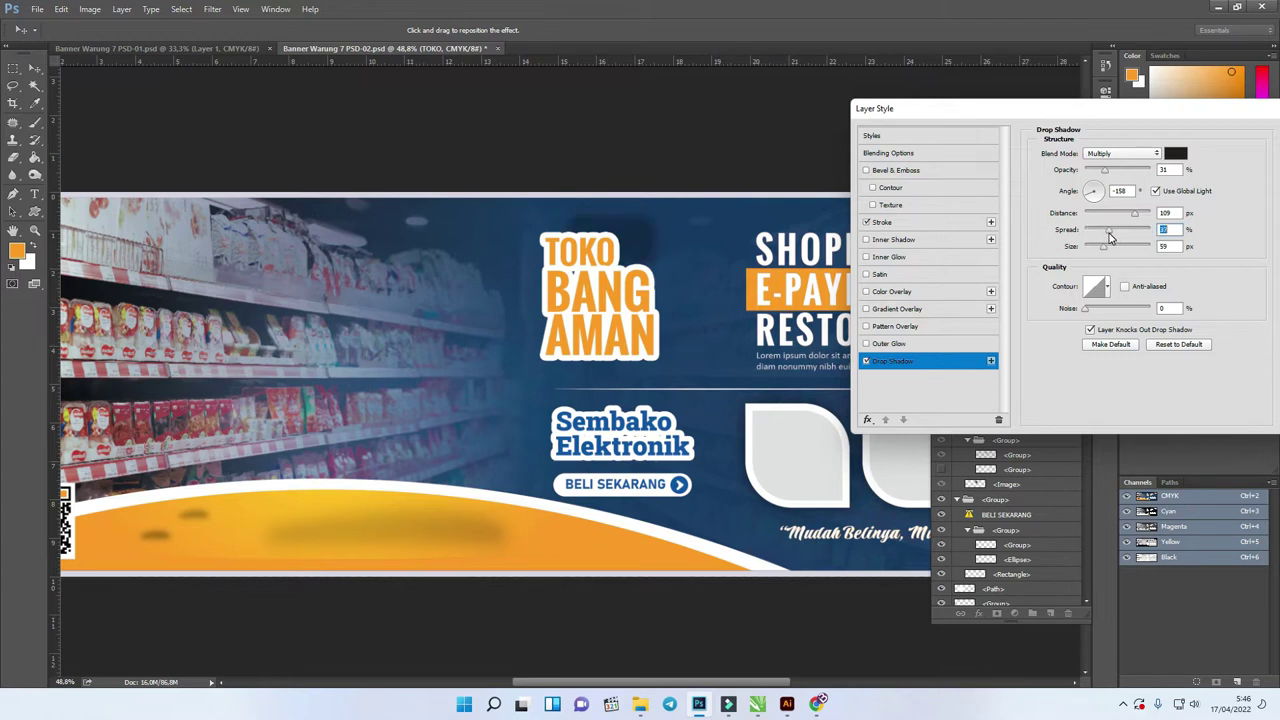
left_click_drag(656, 239, 621, 248)
left_click_drag(1106, 249, 1113, 251)
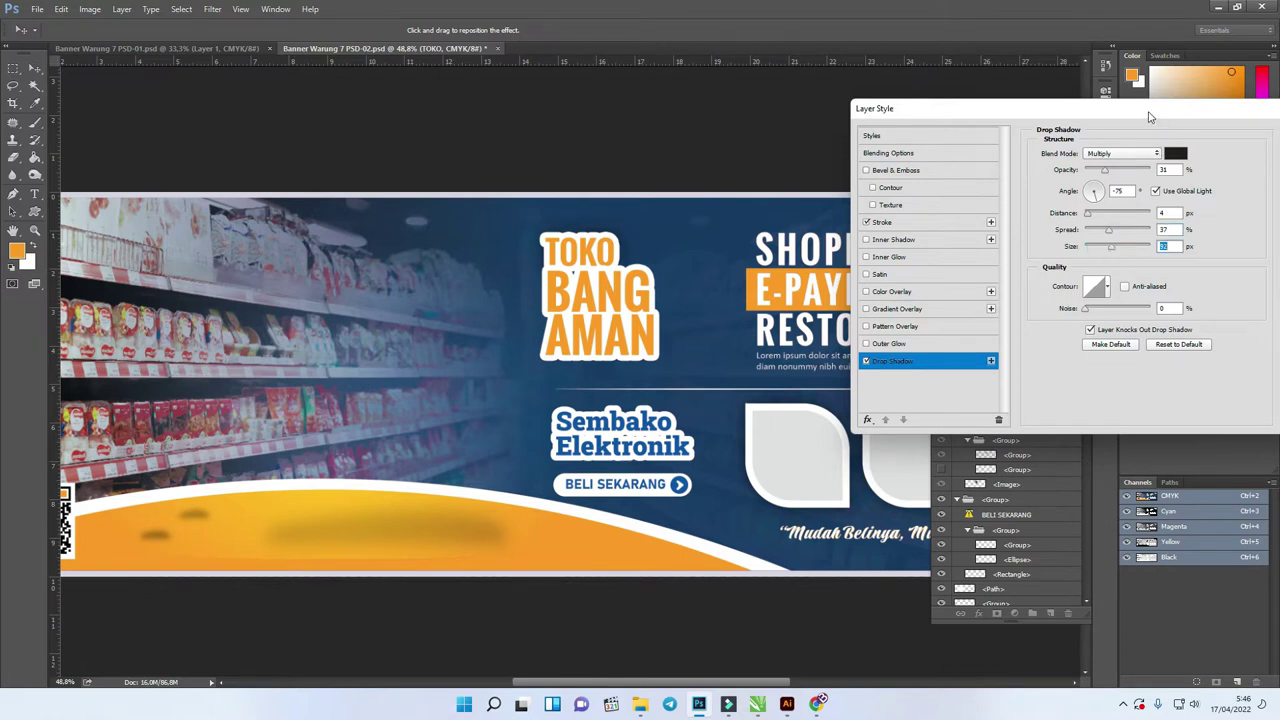
left_click_drag(1149, 118, 1012, 117)
left_click(1189, 131)
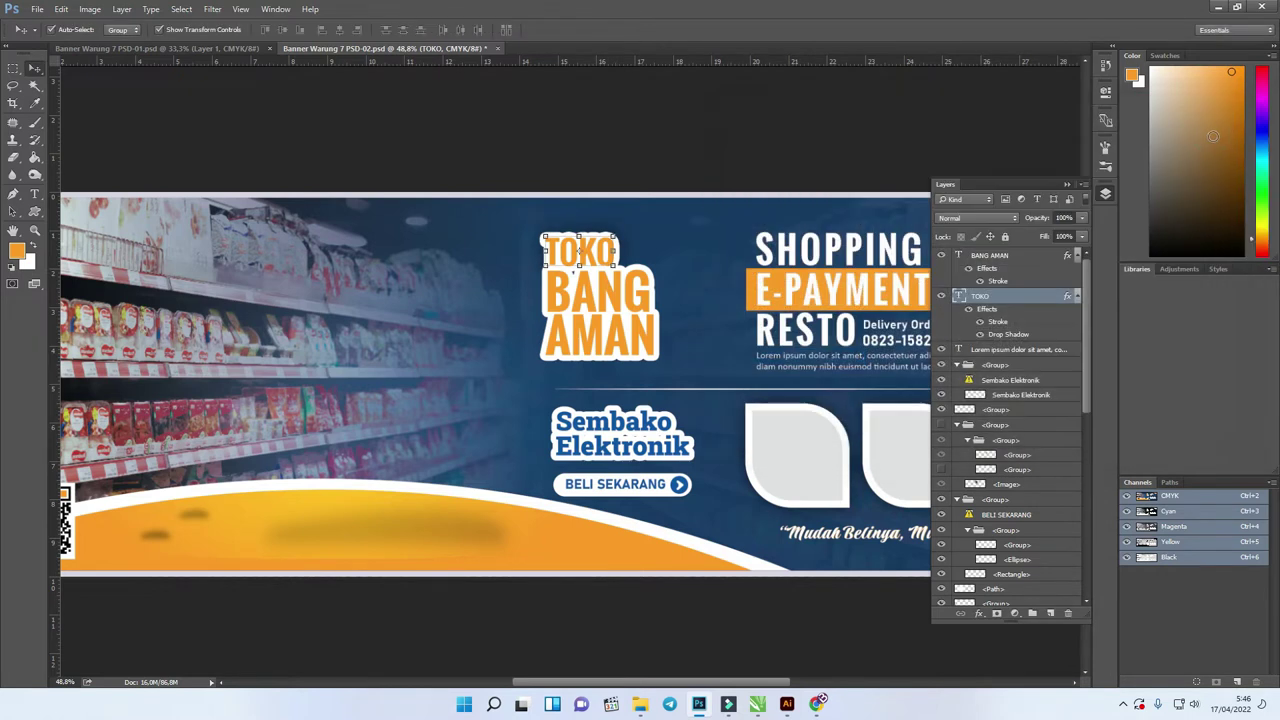
Copy the layer style of TOKO and paste it onto the BANG AMAN text layer
right_click(1034, 296)
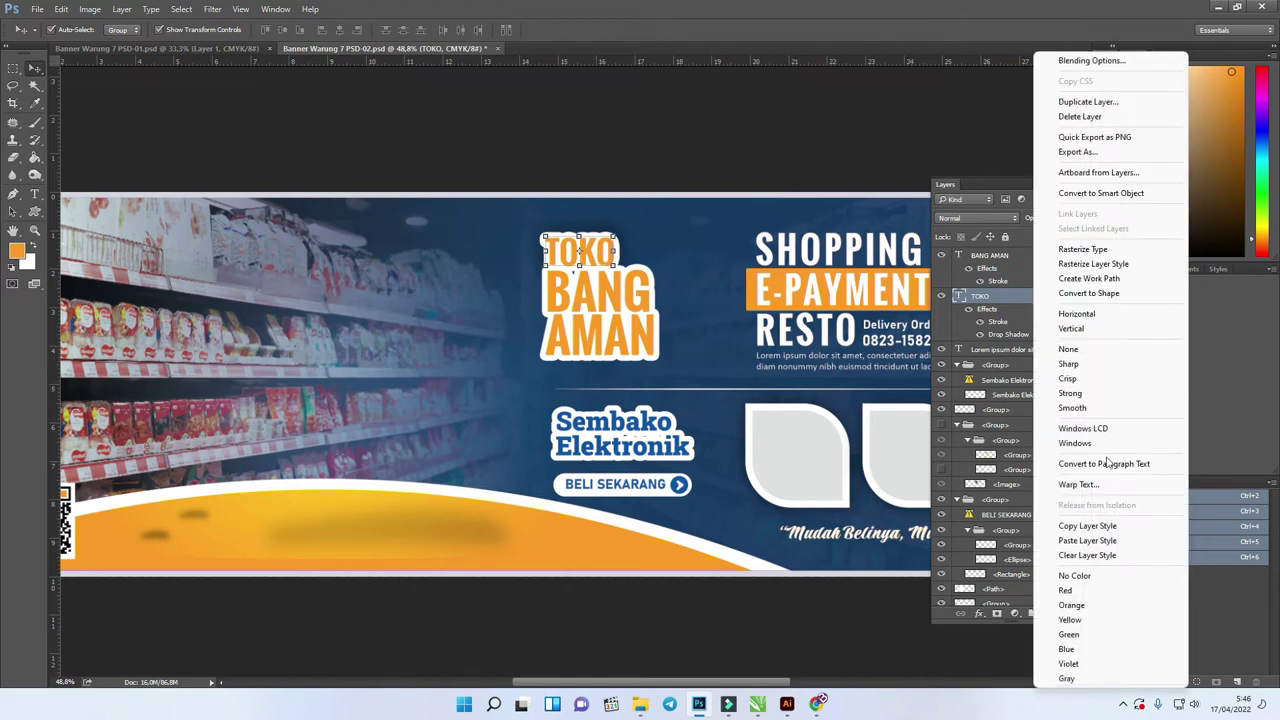
left_click(1113, 527)
left_click(1006, 255)
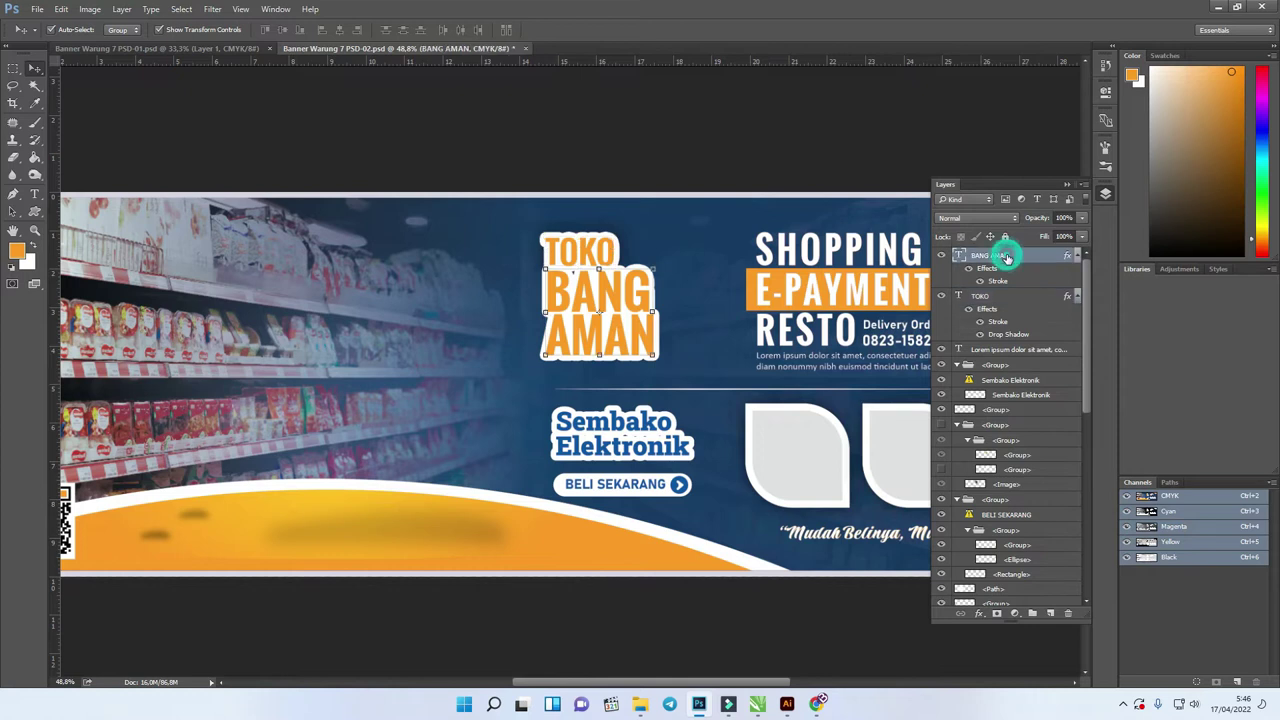
right_click(1008, 258)
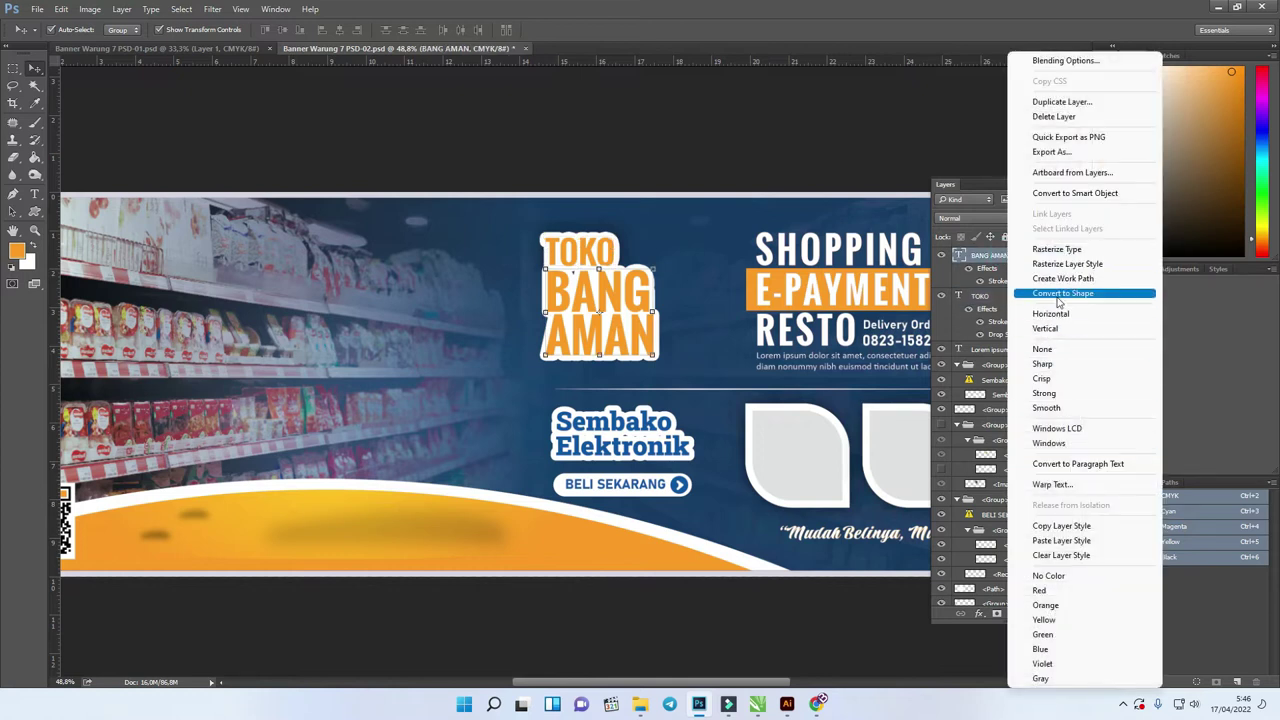
left_click(1098, 540)
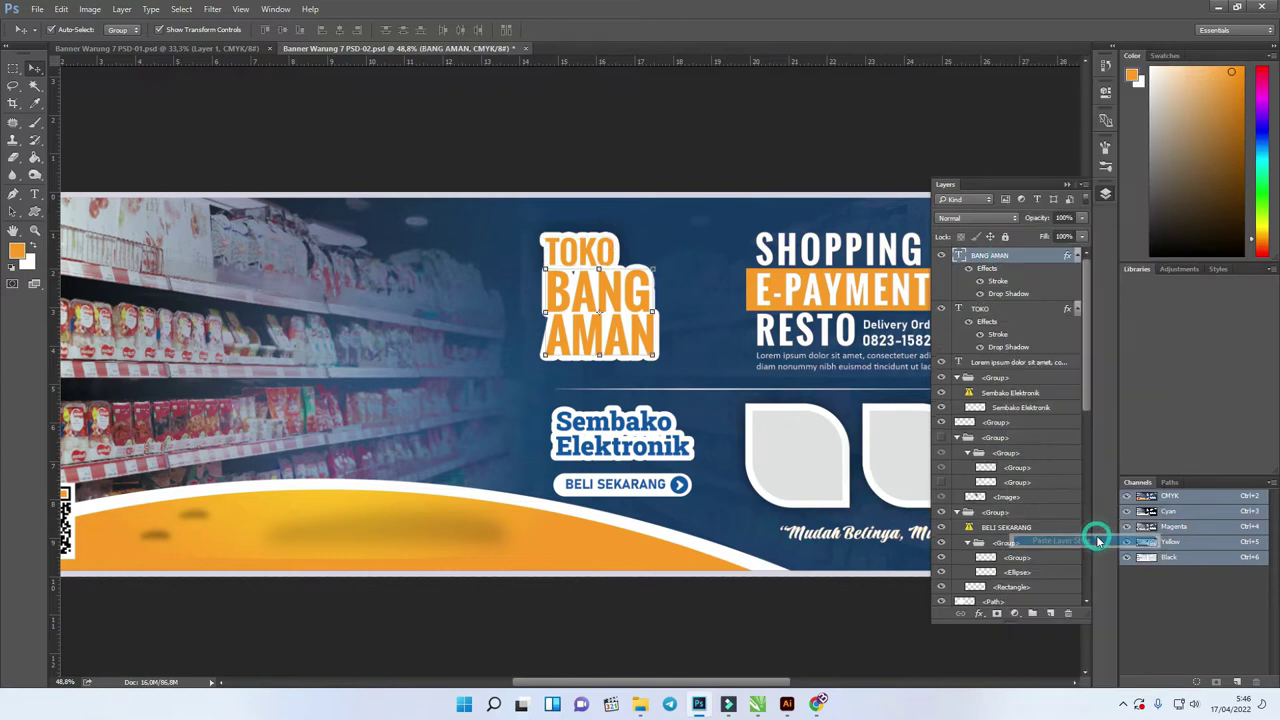
left_click(706, 155)
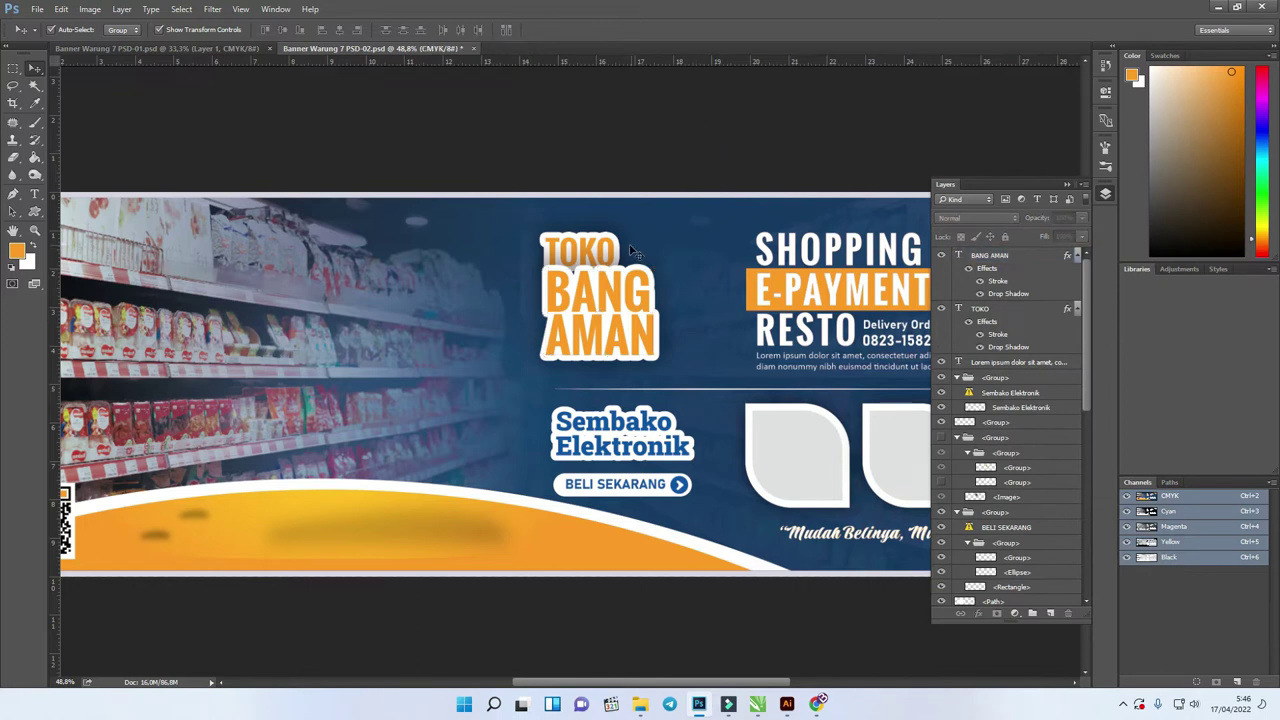
Try moving the TOKO layer in front of BANG AMAN, then restore the layer order
left_click(594, 243)
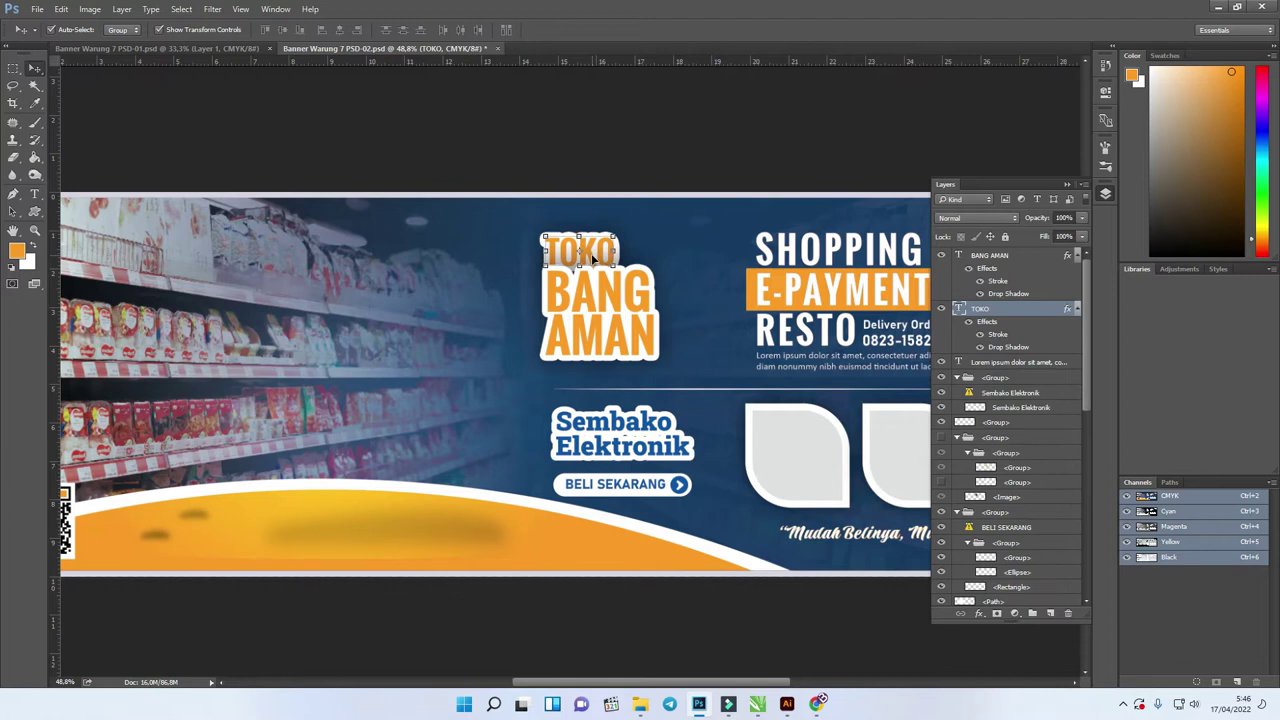
left_click(591, 255)
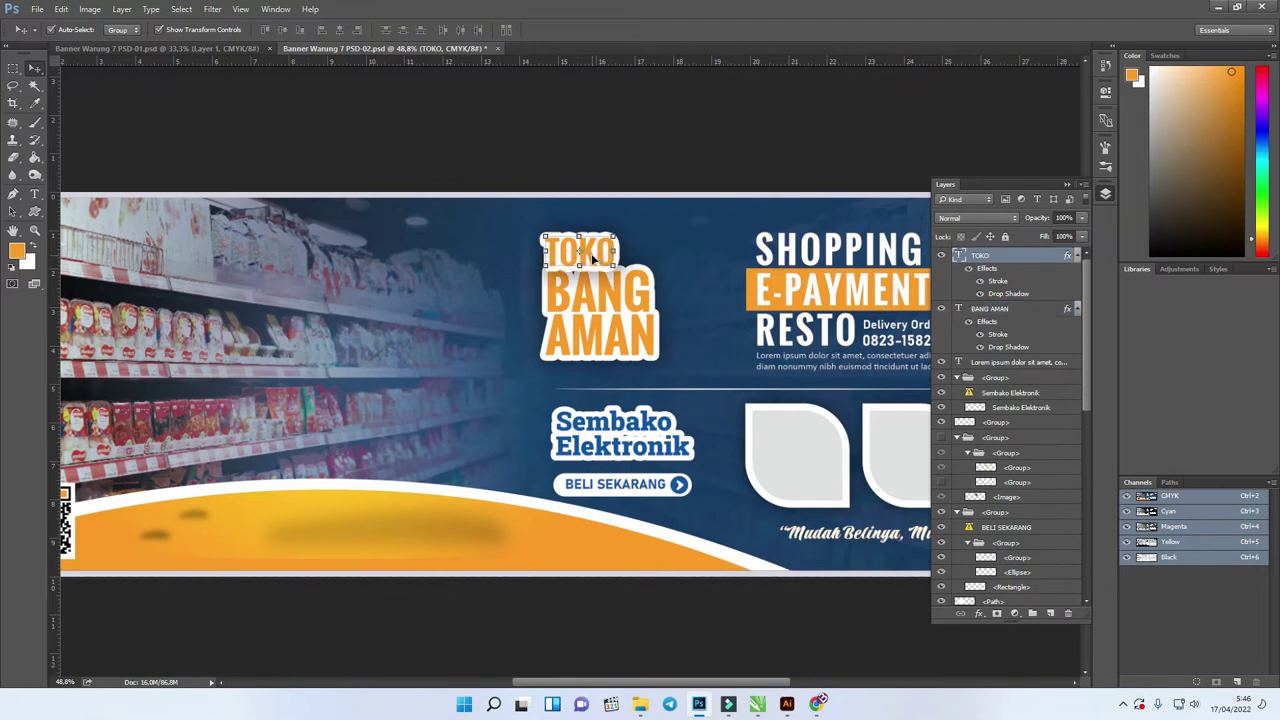
left_click(591, 255)
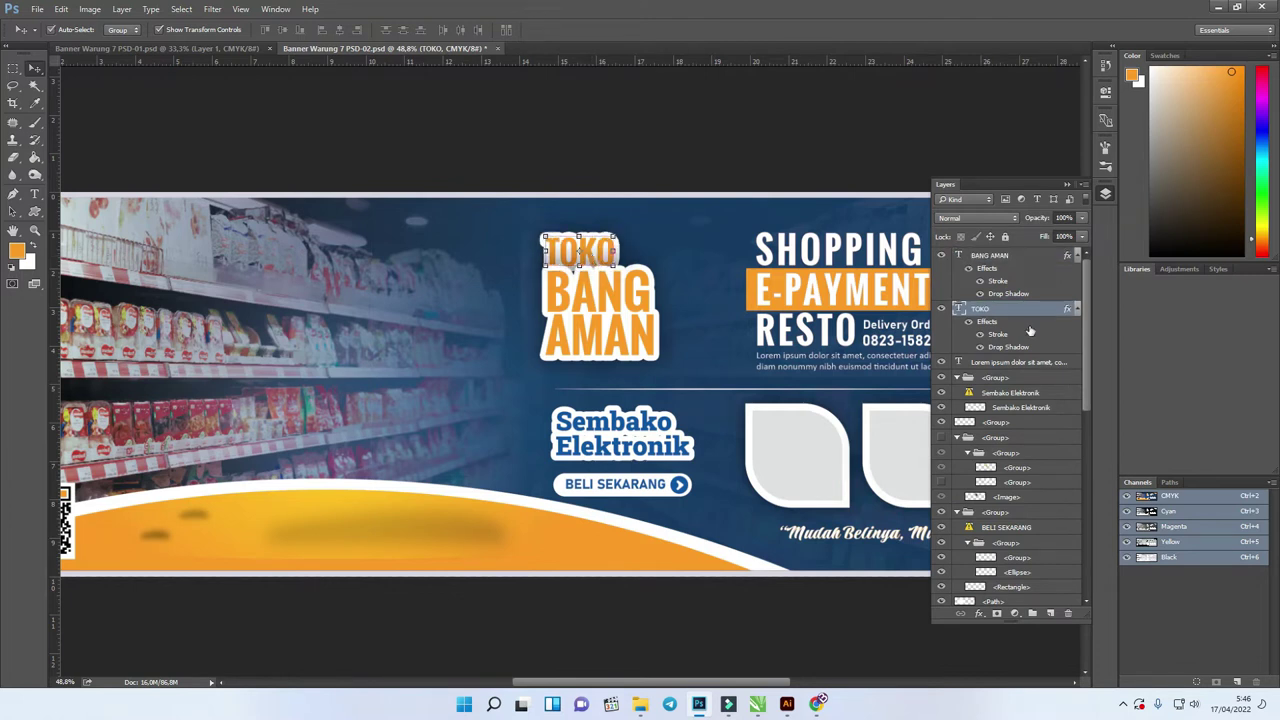
Hide the drop shadows on TOKO and BANG AMAN, and rasterize the layer styles of both text layers
left_click(631, 317)
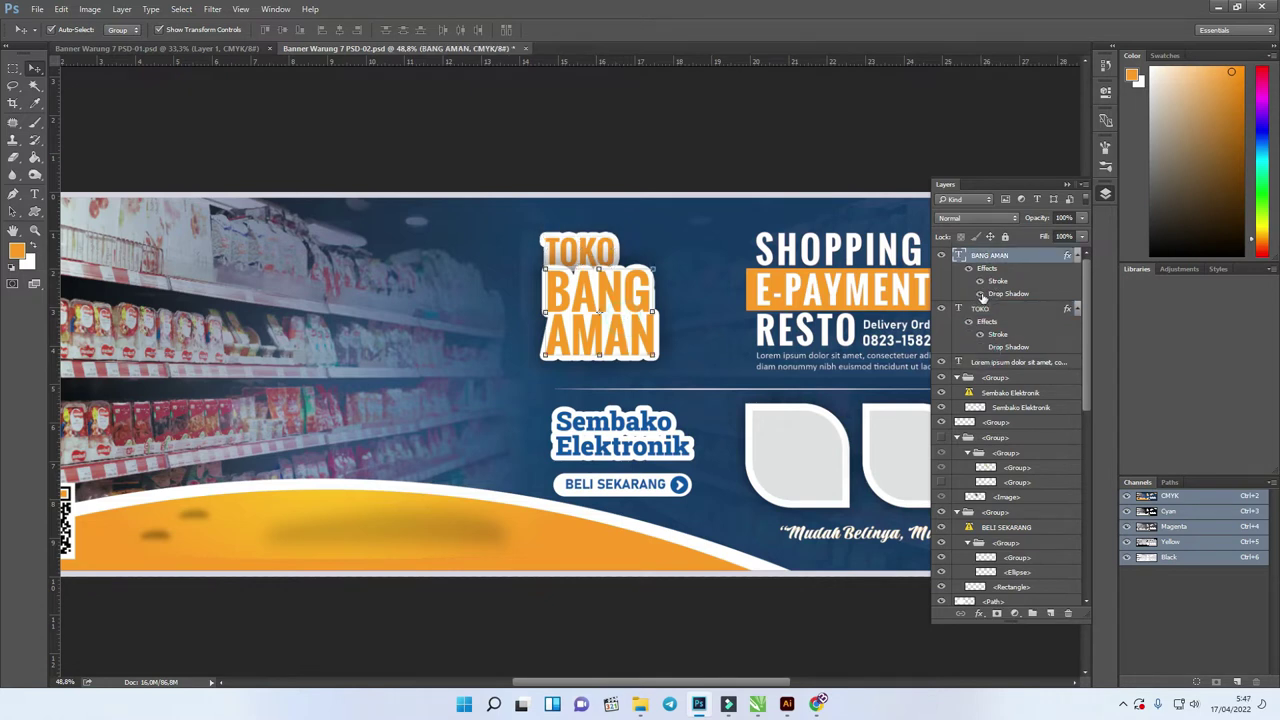
left_click(591, 255)
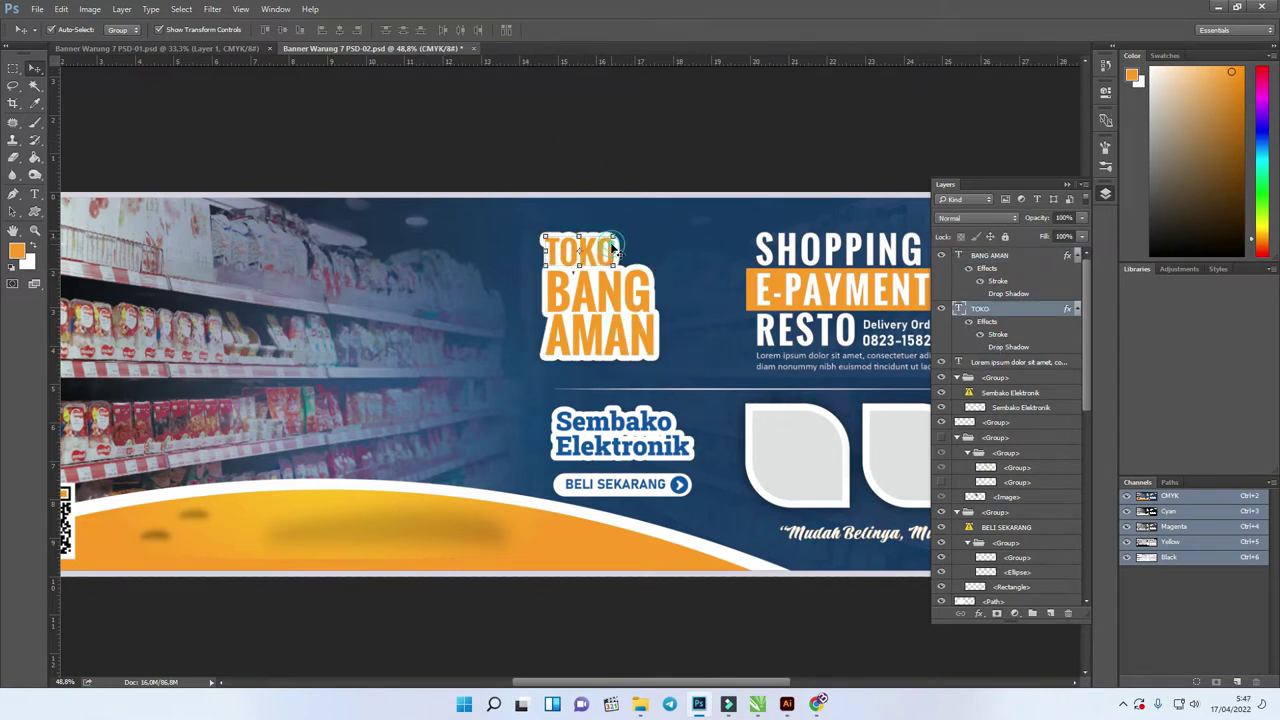
left_click(997, 261)
left_click(997, 310, "shift")
right_click(997, 313)
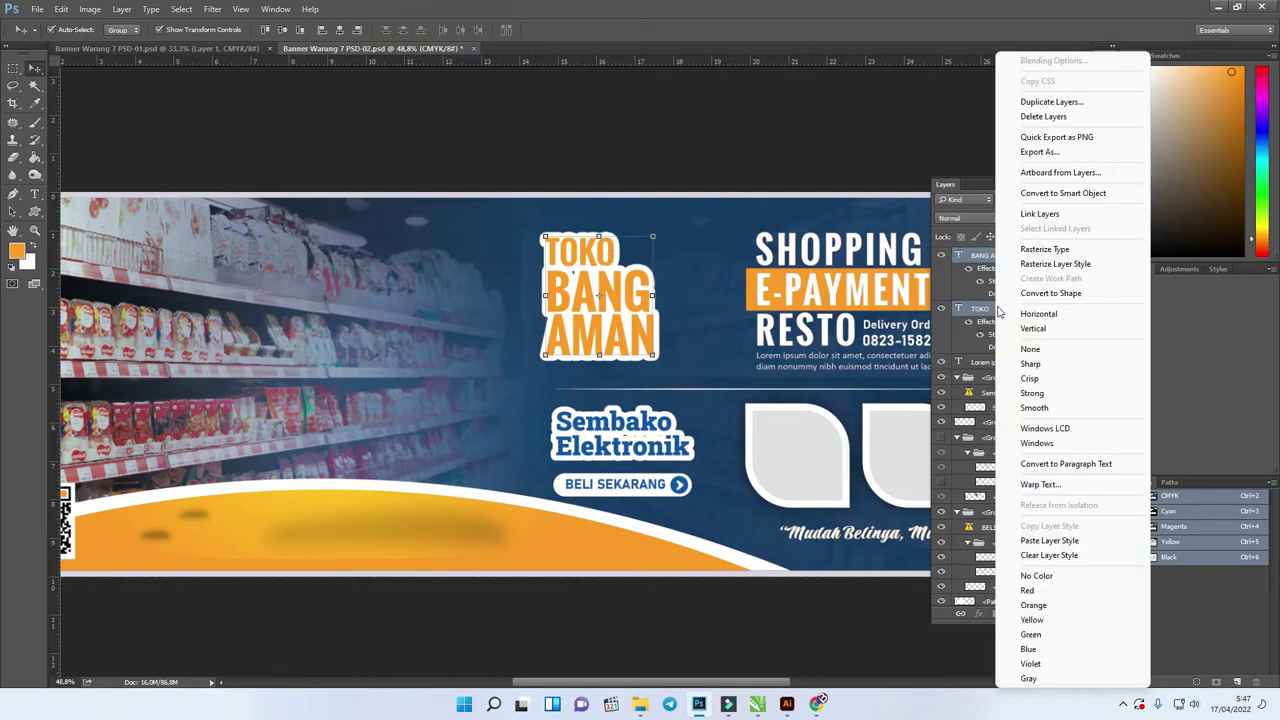
left_click(1085, 265)
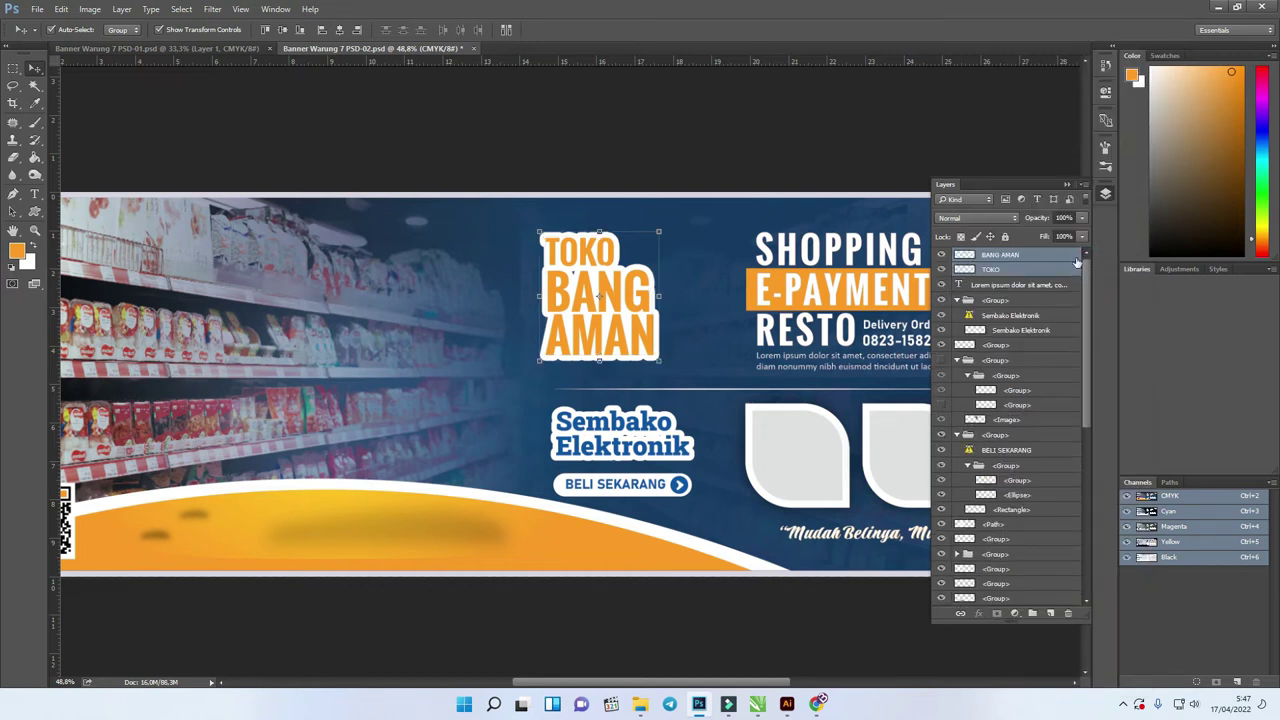
Merge the rasterized TOKO and BANG AMAN layers into a single layer
right_click(1042, 260)
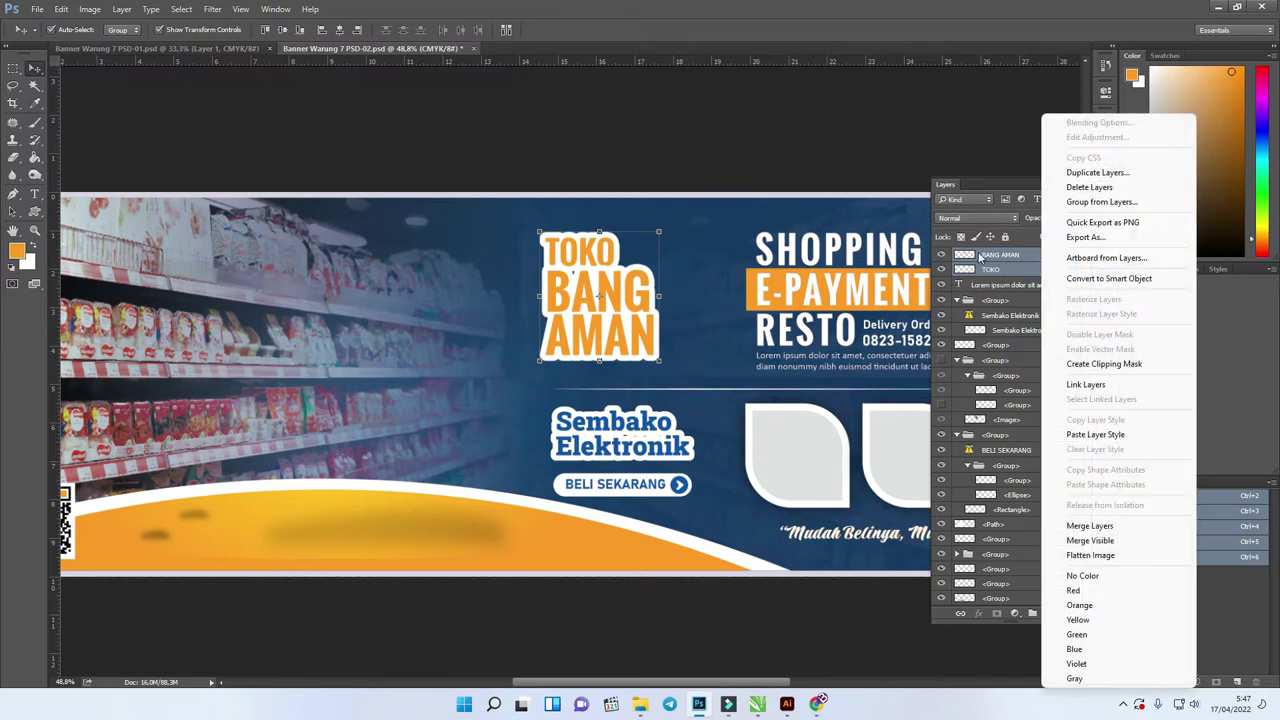
left_click(1012, 257)
right_click(1012, 257)
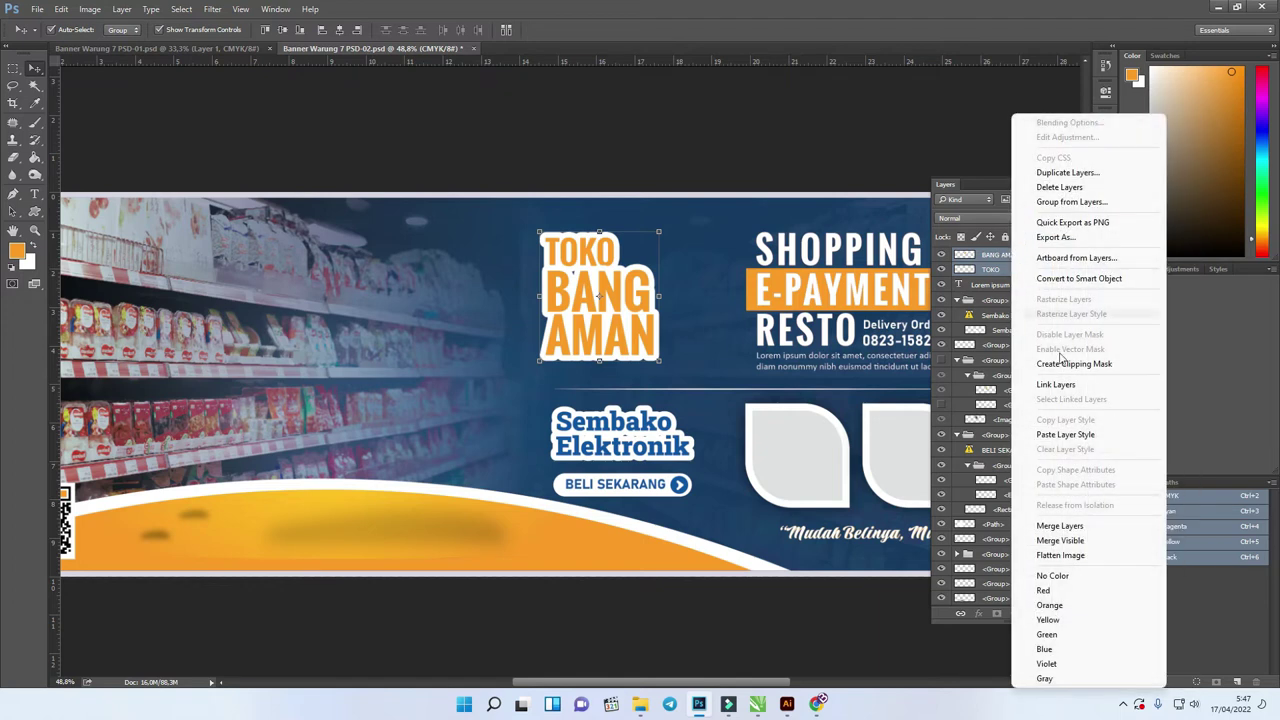
left_click(1060, 526)
Add a Drop Shadow to the merged title layer and lower its opacity to about 12%
right_click(1010, 256)
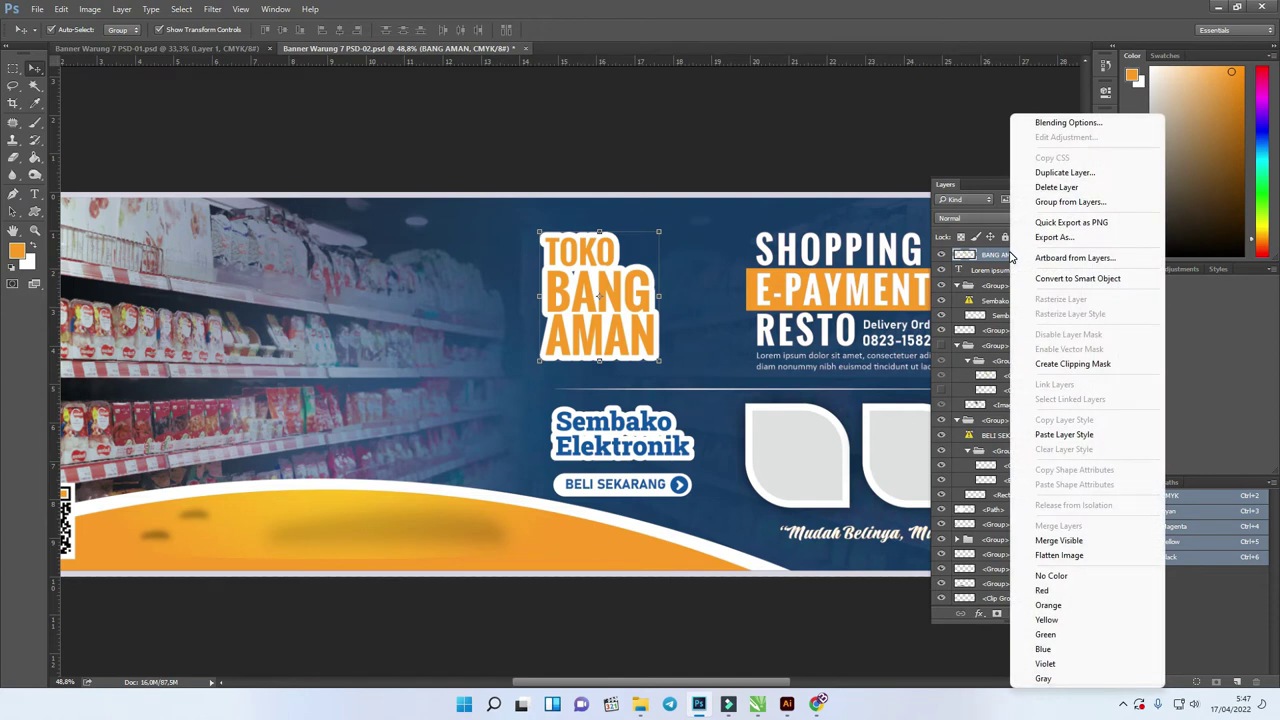
left_click(1062, 122)
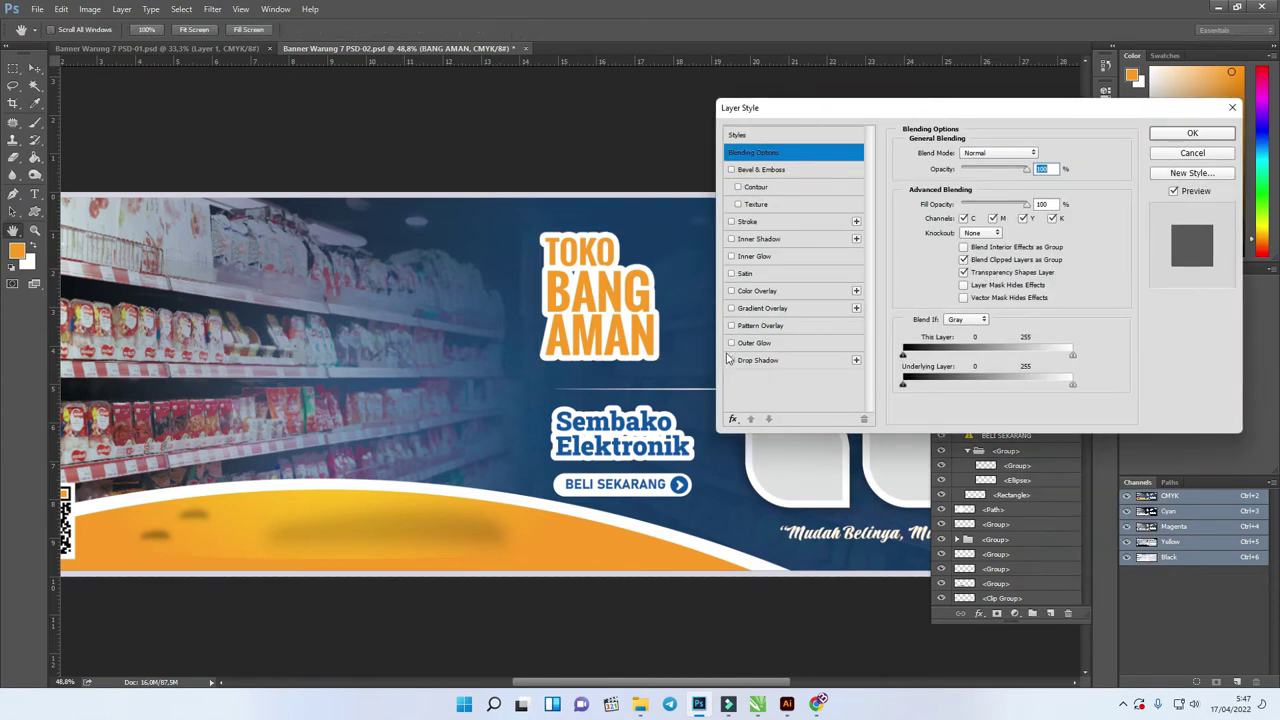
left_click(732, 361)
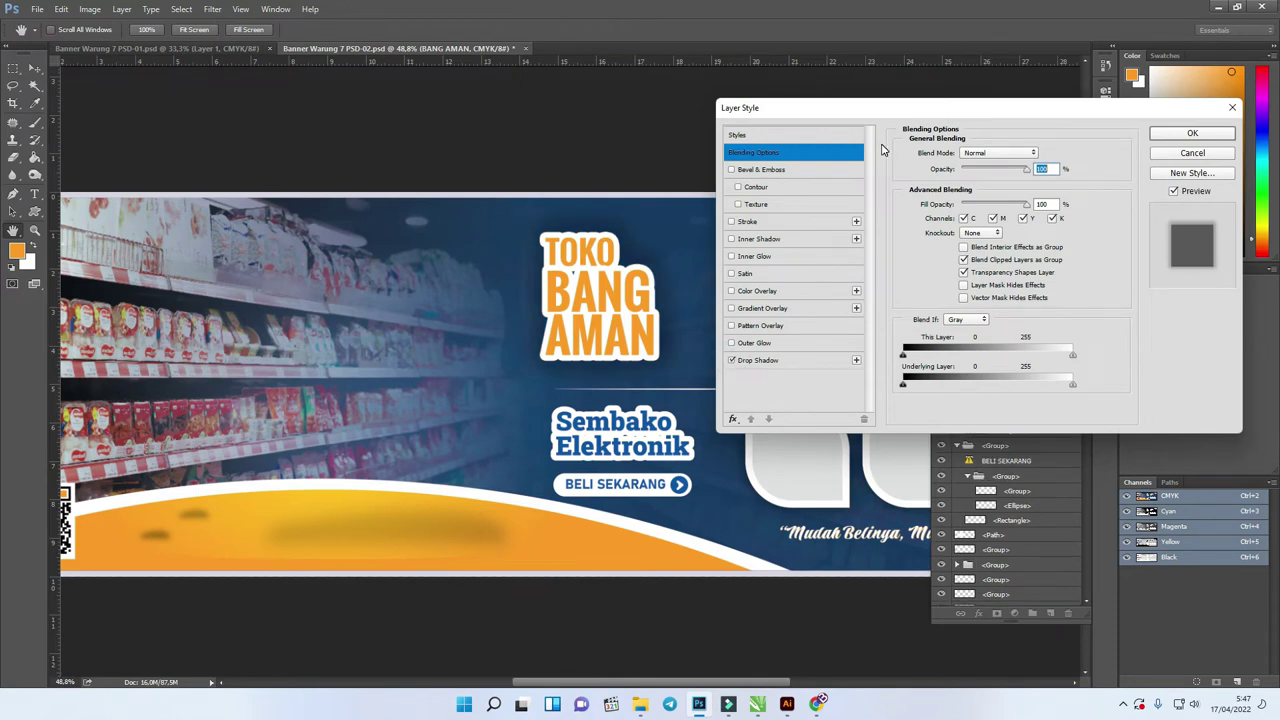
left_click_drag(893, 106, 900, 105)
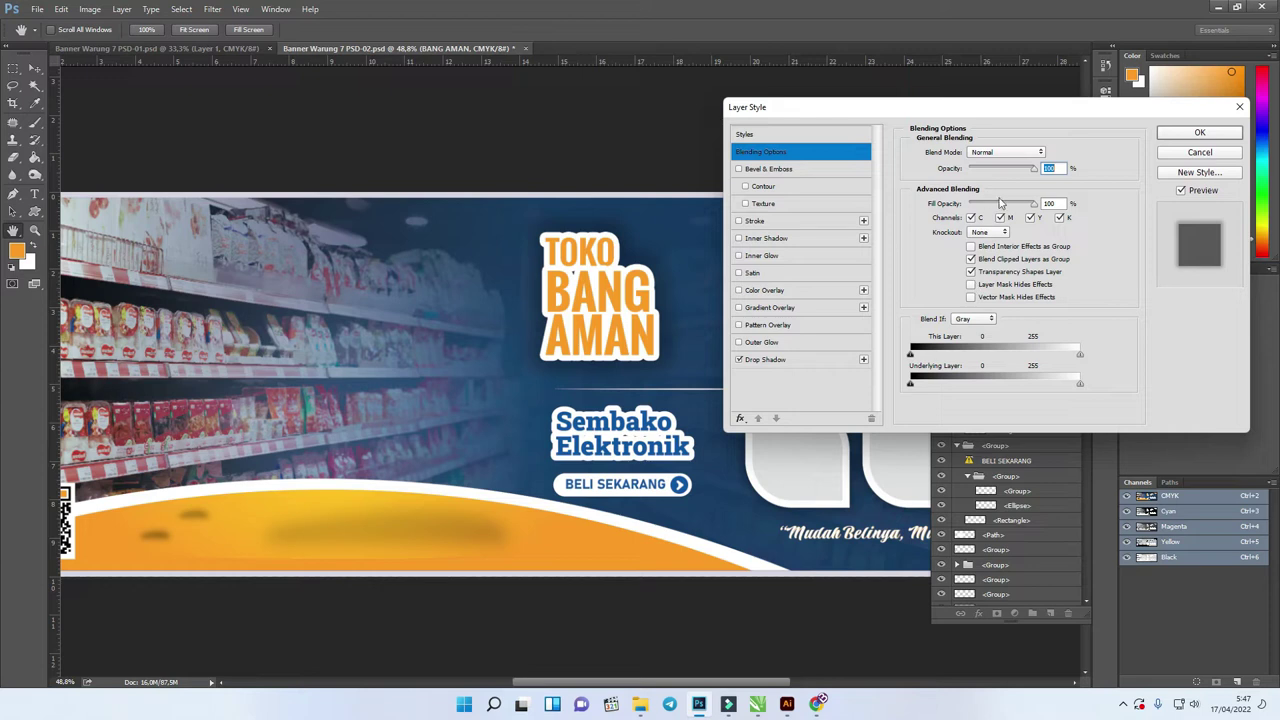
left_click(790, 360)
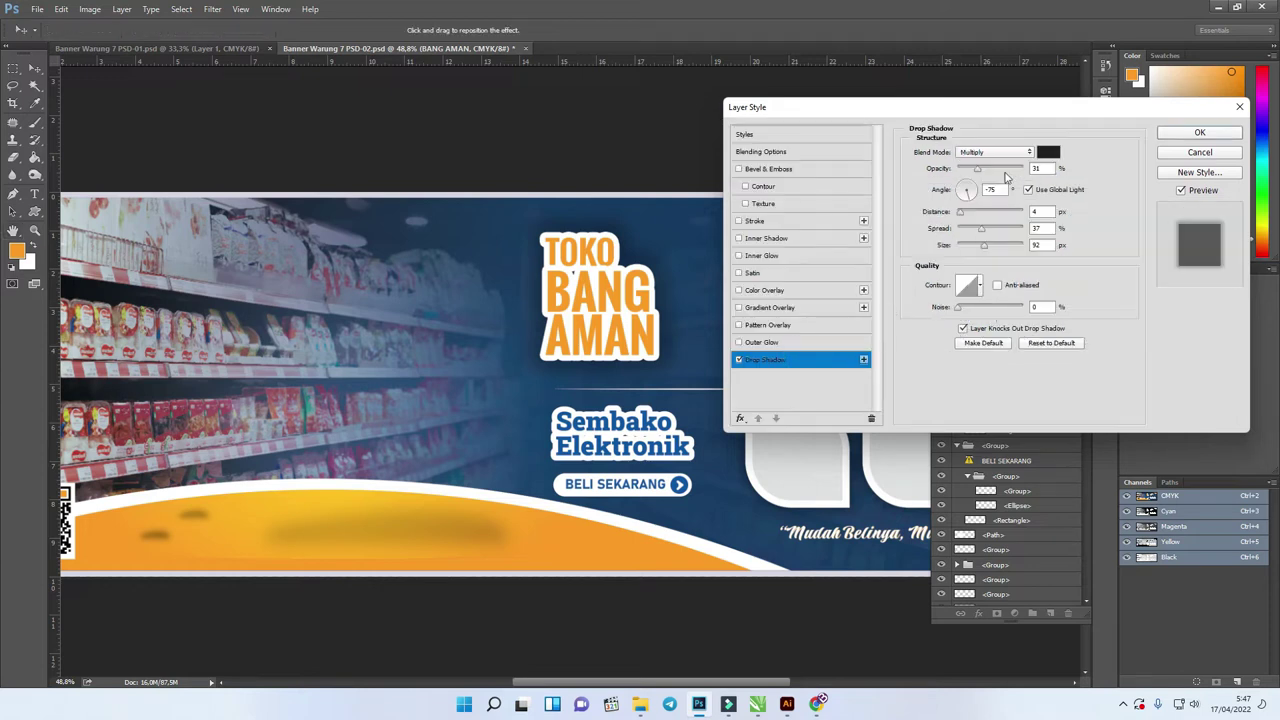
left_click_drag(977, 174, 964, 176)
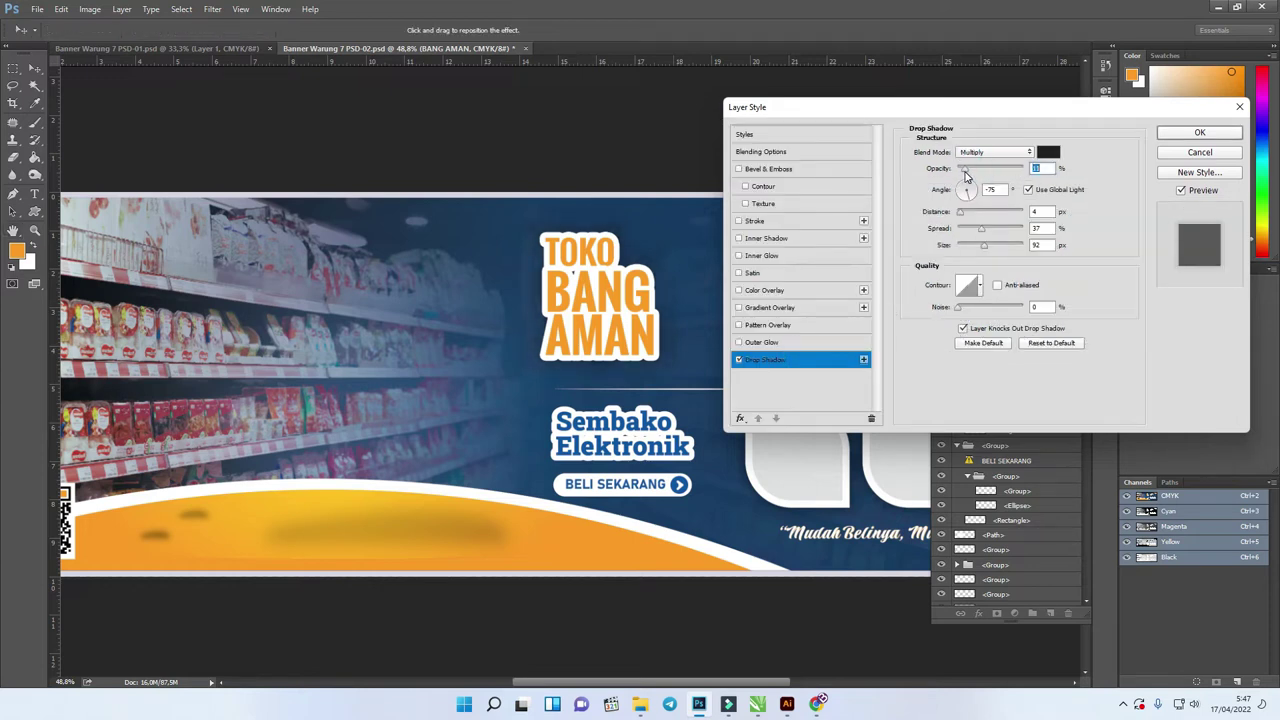
left_click_drag(975, 117, 845, 112)
left_click(1068, 129)
left_click(646, 115)
scroll(592, 173, "down", 4)
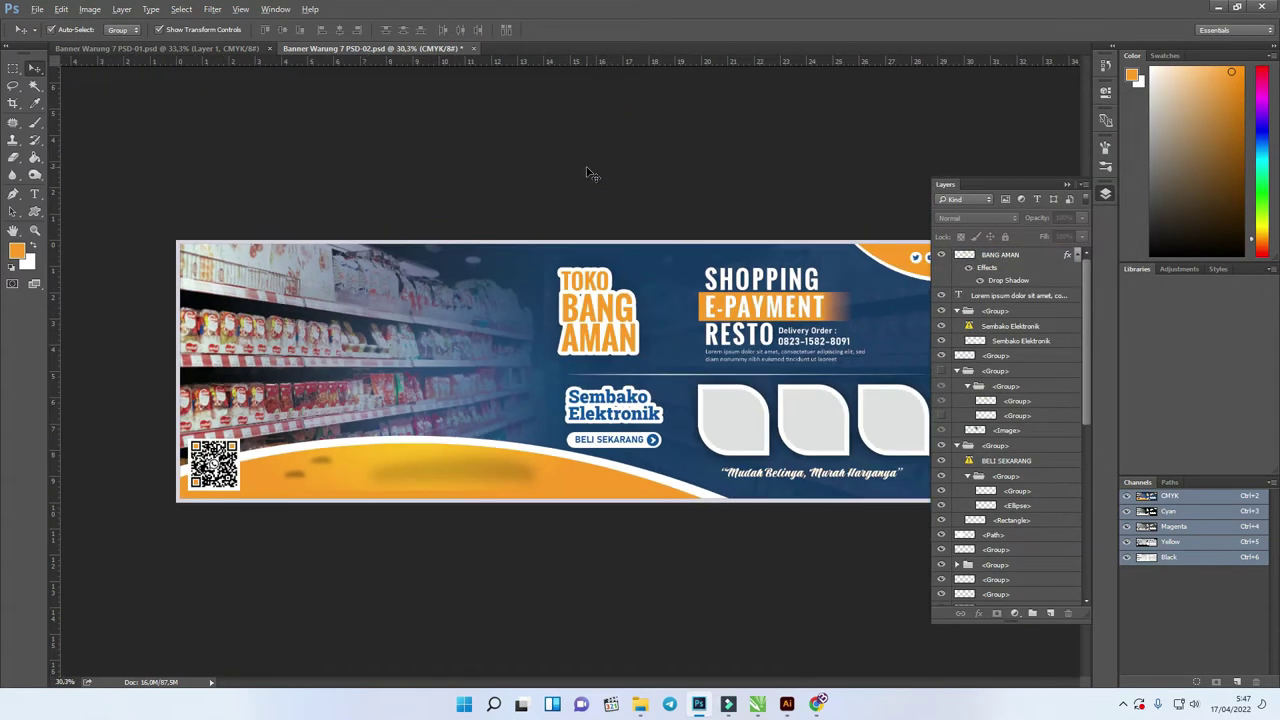
Switch to File Explorer and open the png folder inside the Banner Warung Sembako folder
key("alt")
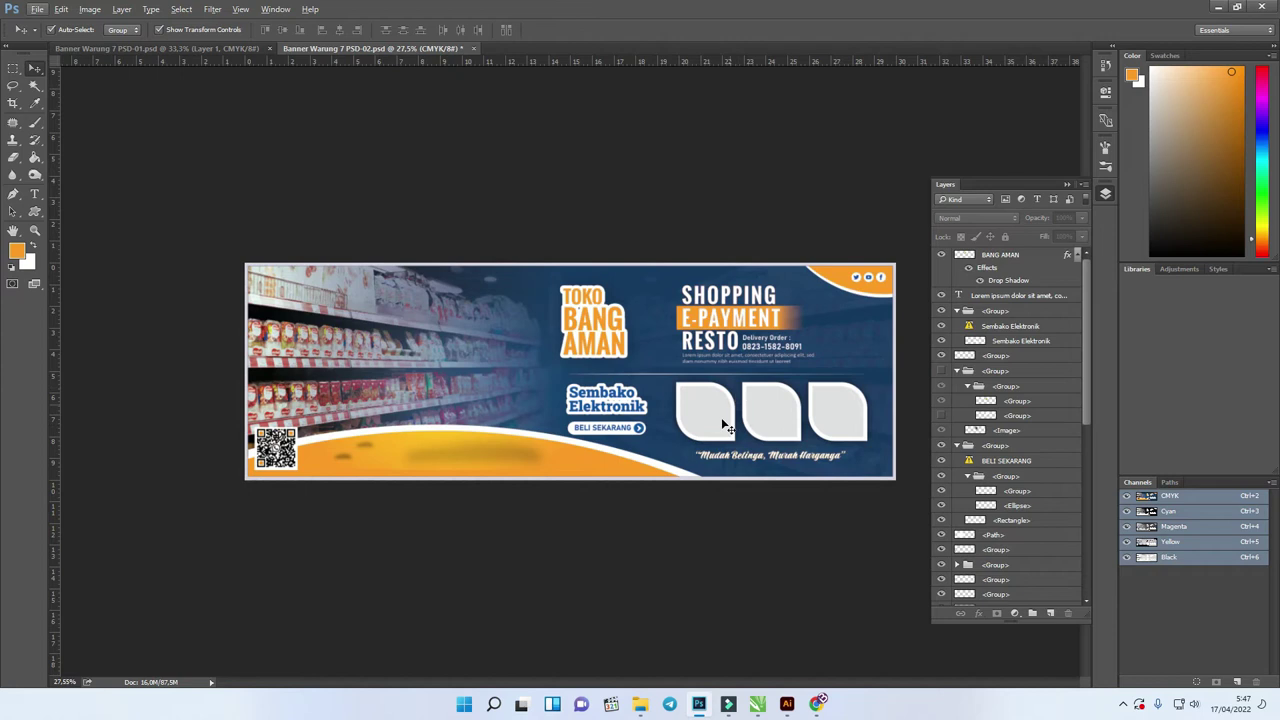
left_click(451, 454)
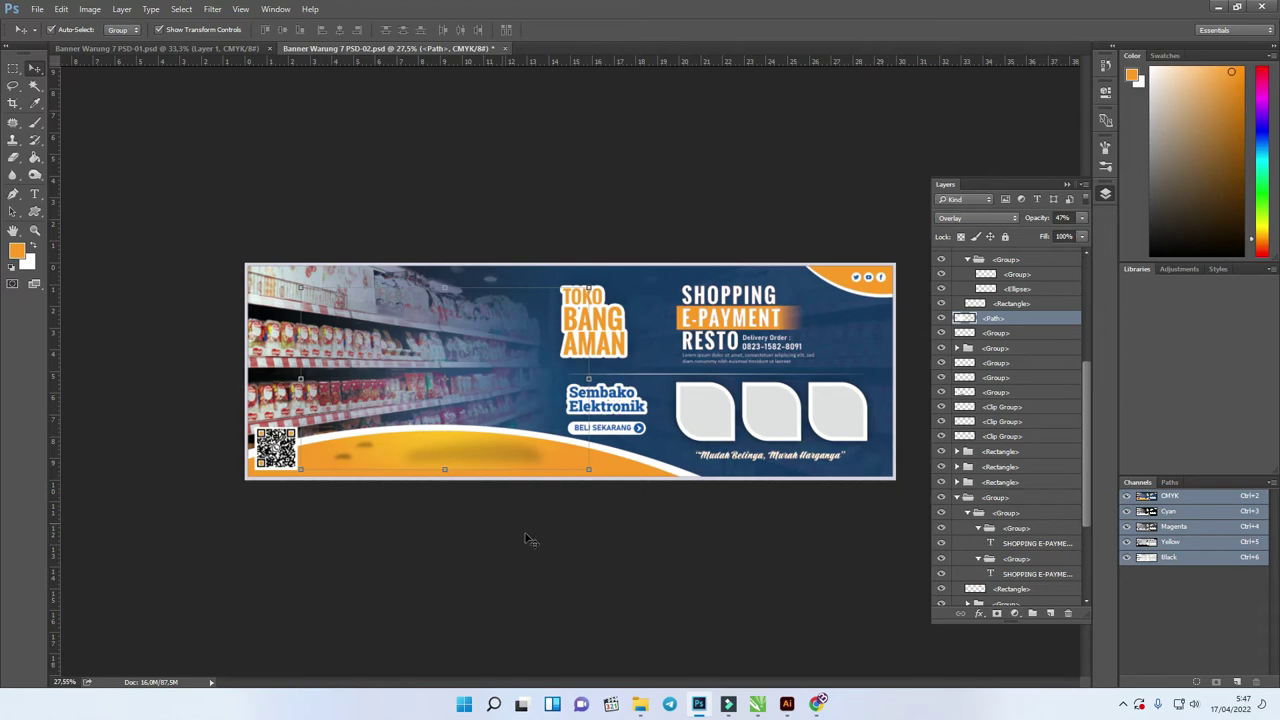
left_click(640, 705)
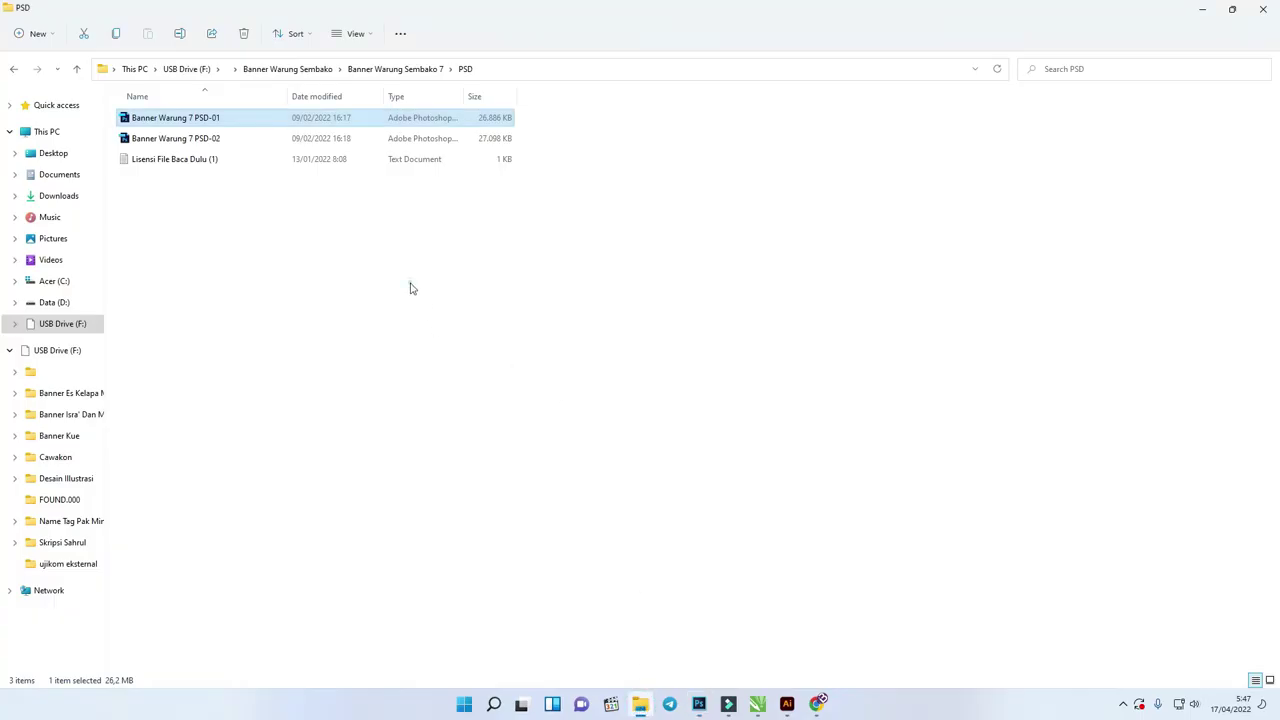
left_click(398, 70)
left_click(304, 72)
left_click(152, 264)
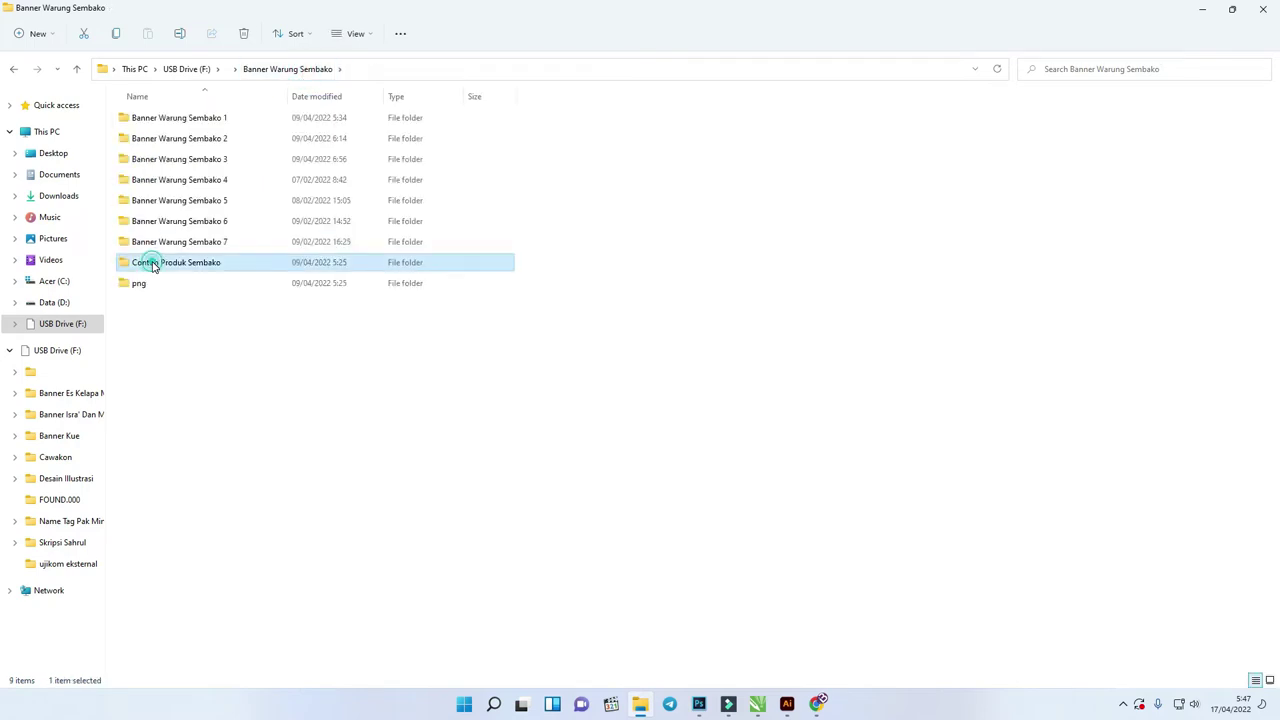
double_click(152, 264)
left_click(16, 70)
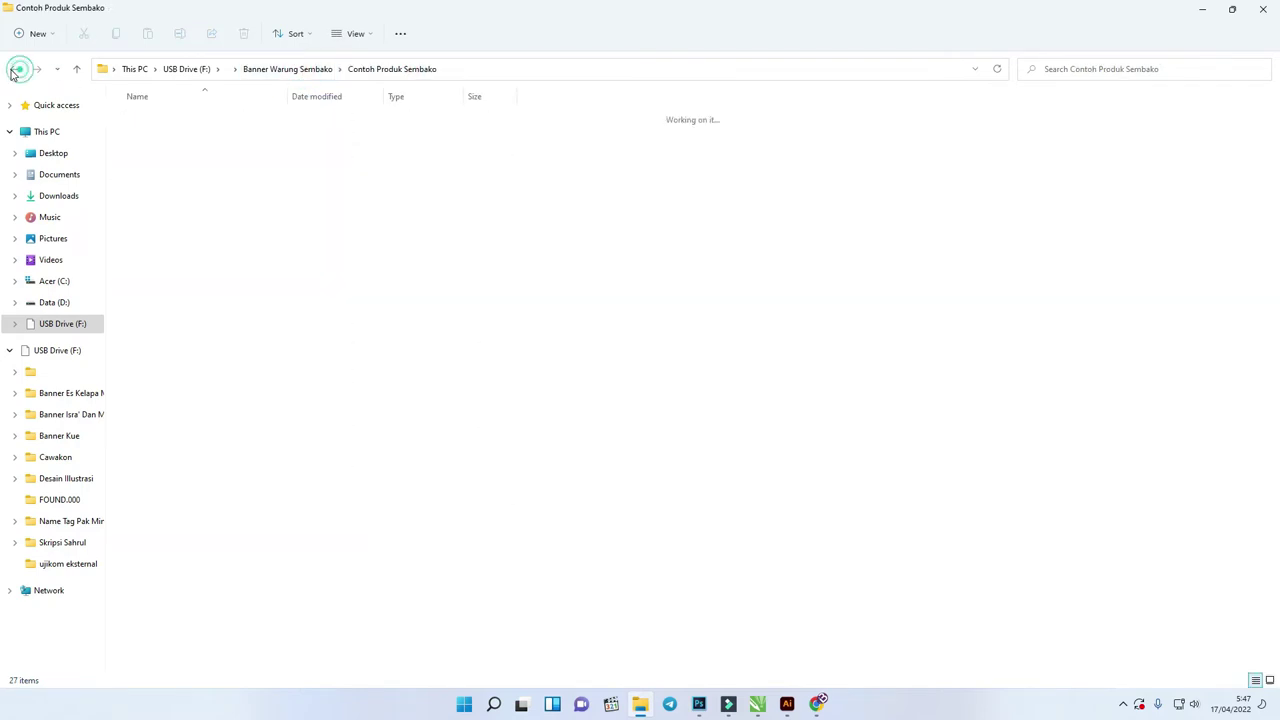
double_click(149, 280)
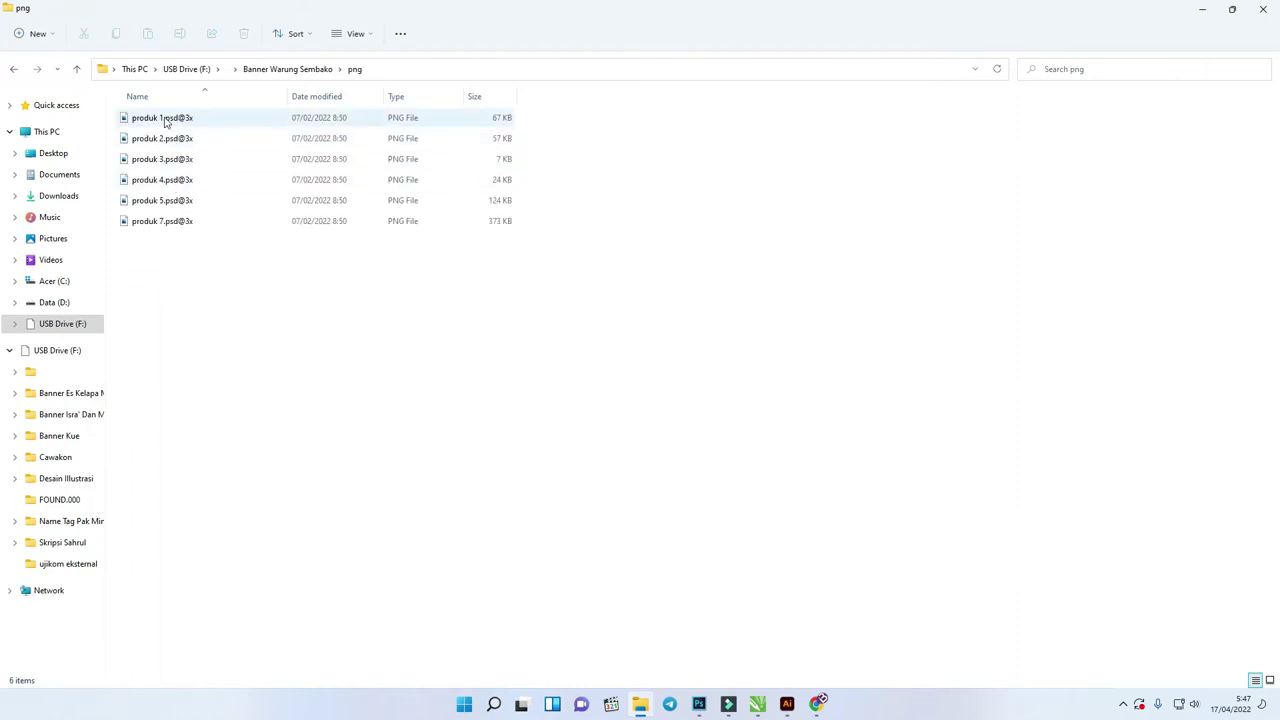
Place all six product PNG files, produk 1 to 5 and produk 7, into the banner document at their default size
left_click(166, 121)
left_click(169, 223, "shift")
left_click_drag(169, 223, 457, 347)
key("alt+Tab")
key("Return")
key("Return")
key("Return")
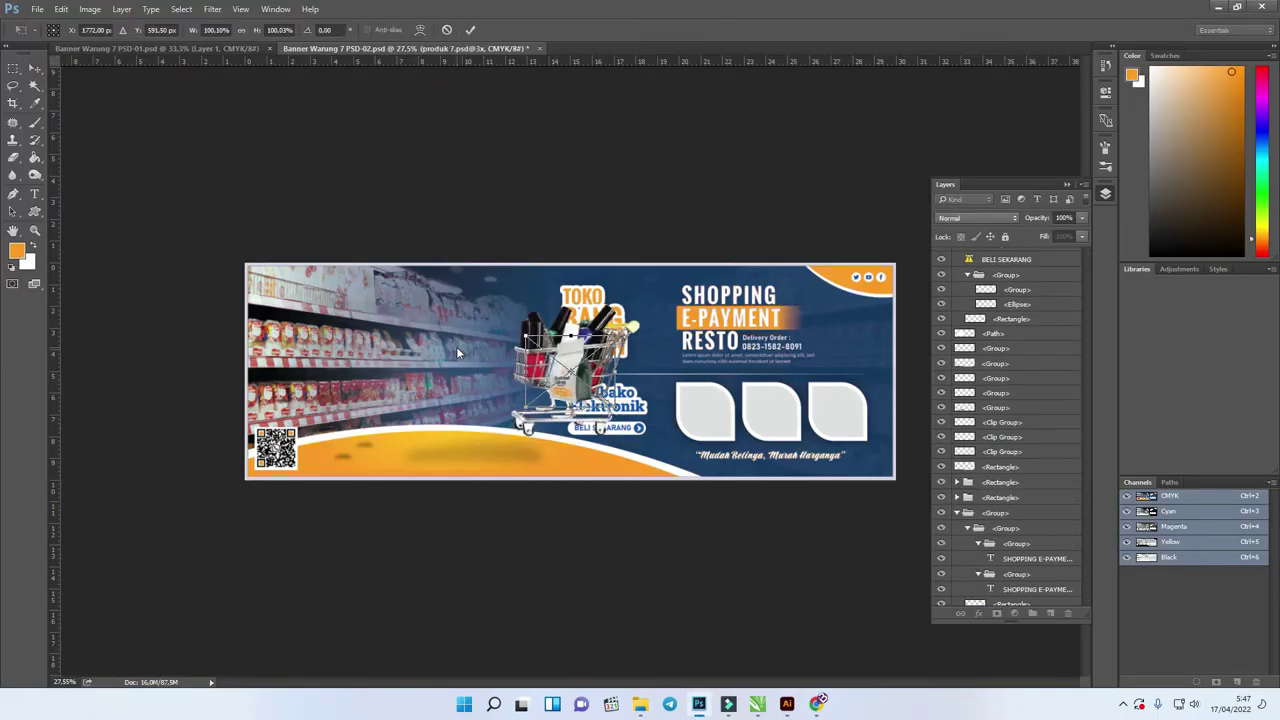
key("Return")
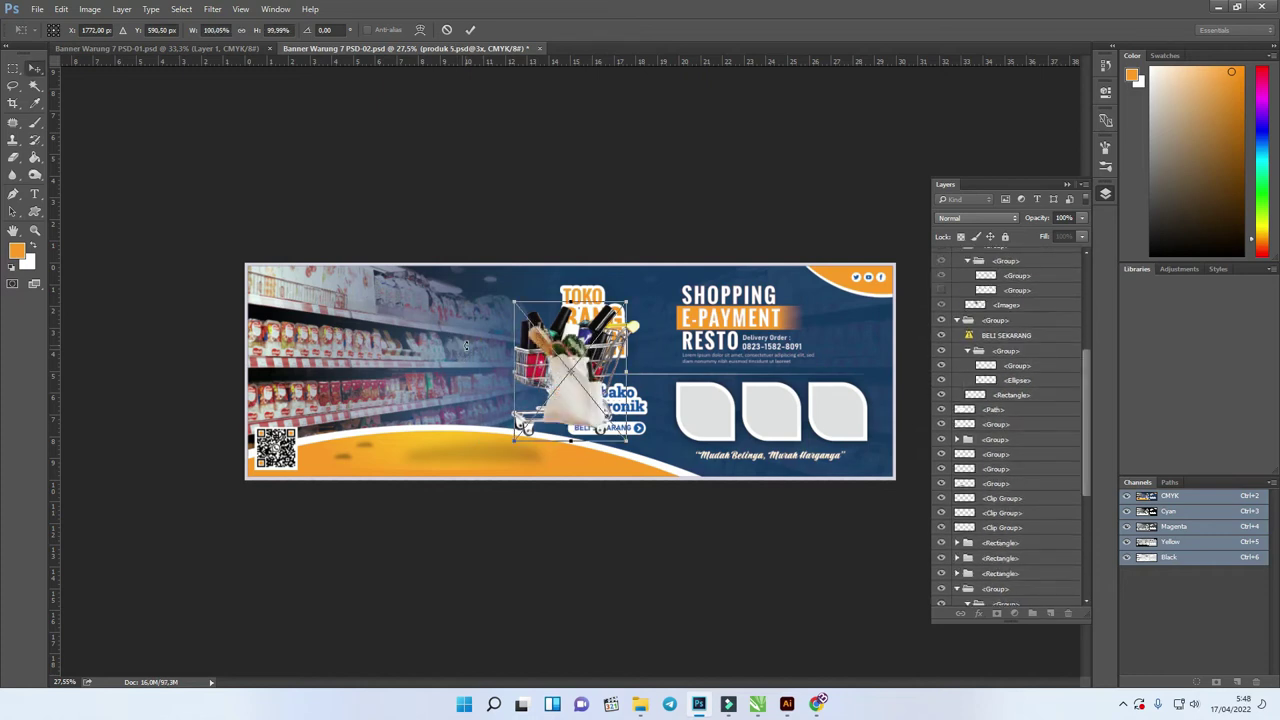
key("Return")
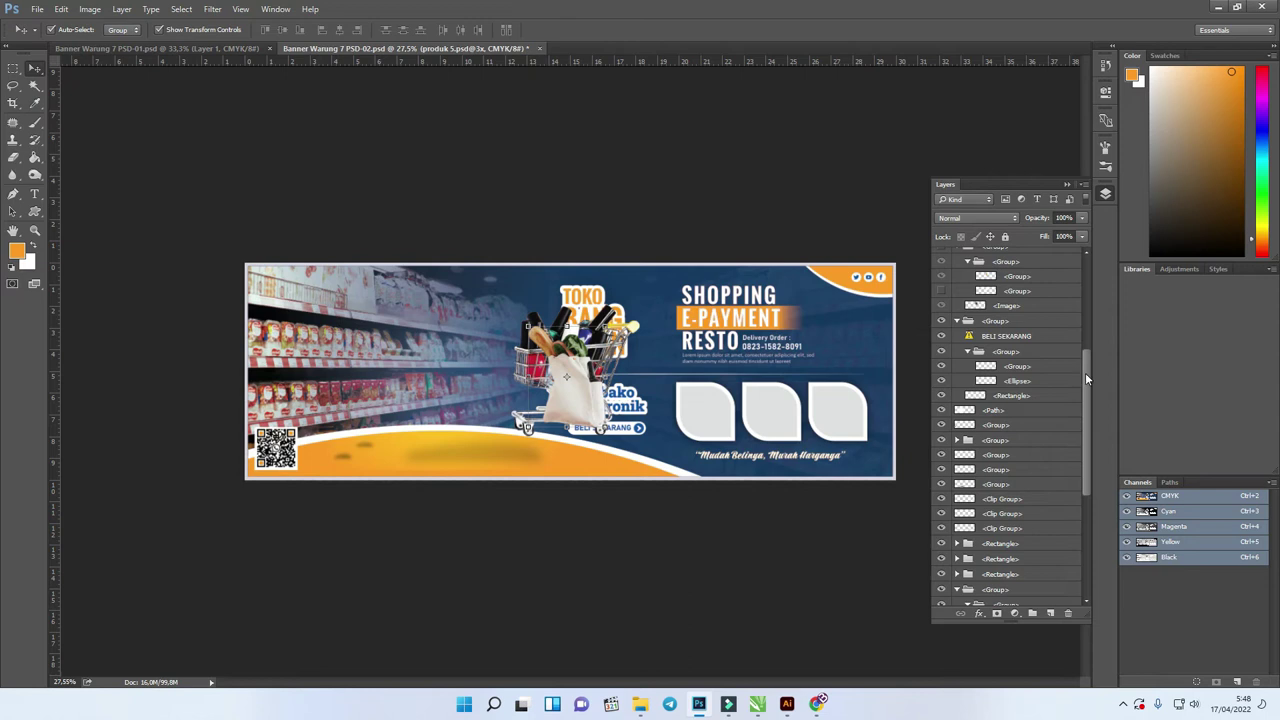
Group the six placed product layers and move the group onto the supermarket shelf area above the orange curve
left_click_drag(1085, 372, 1088, 253)
left_click(1018, 332)
left_click(1017, 256, "shift")
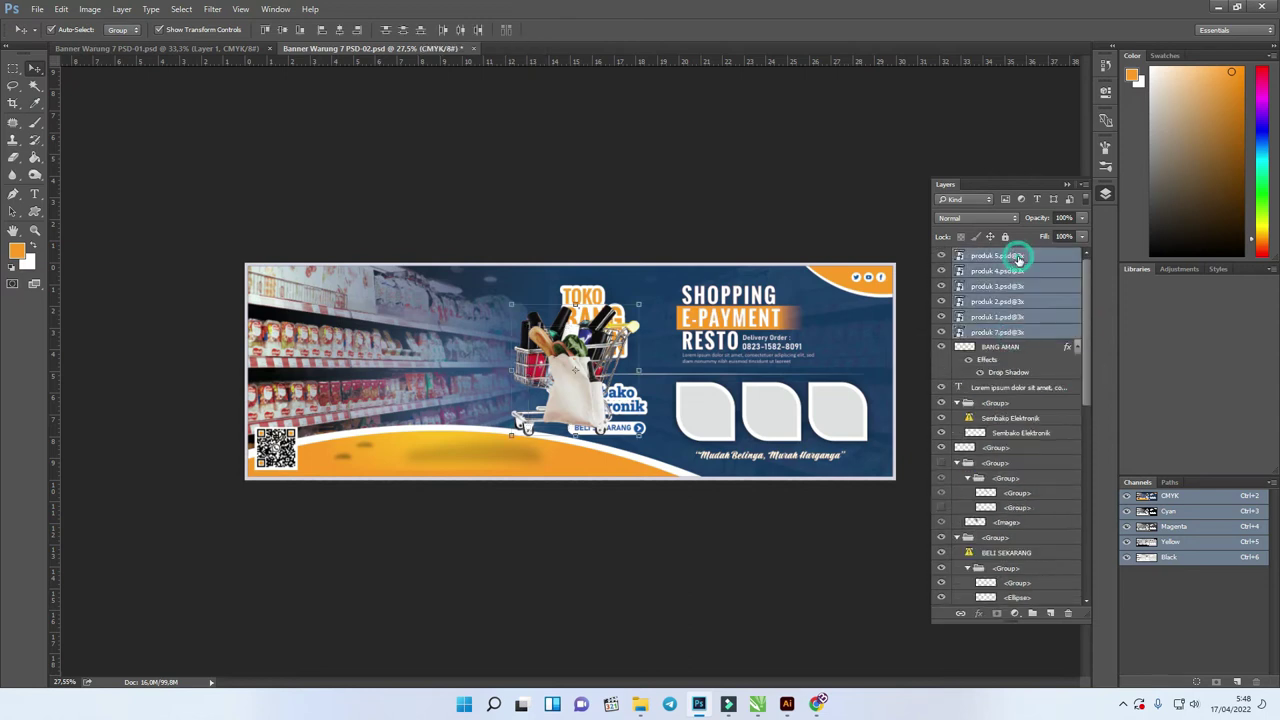
key("ctrl+g")
left_click_drag(575, 373, 360, 393)
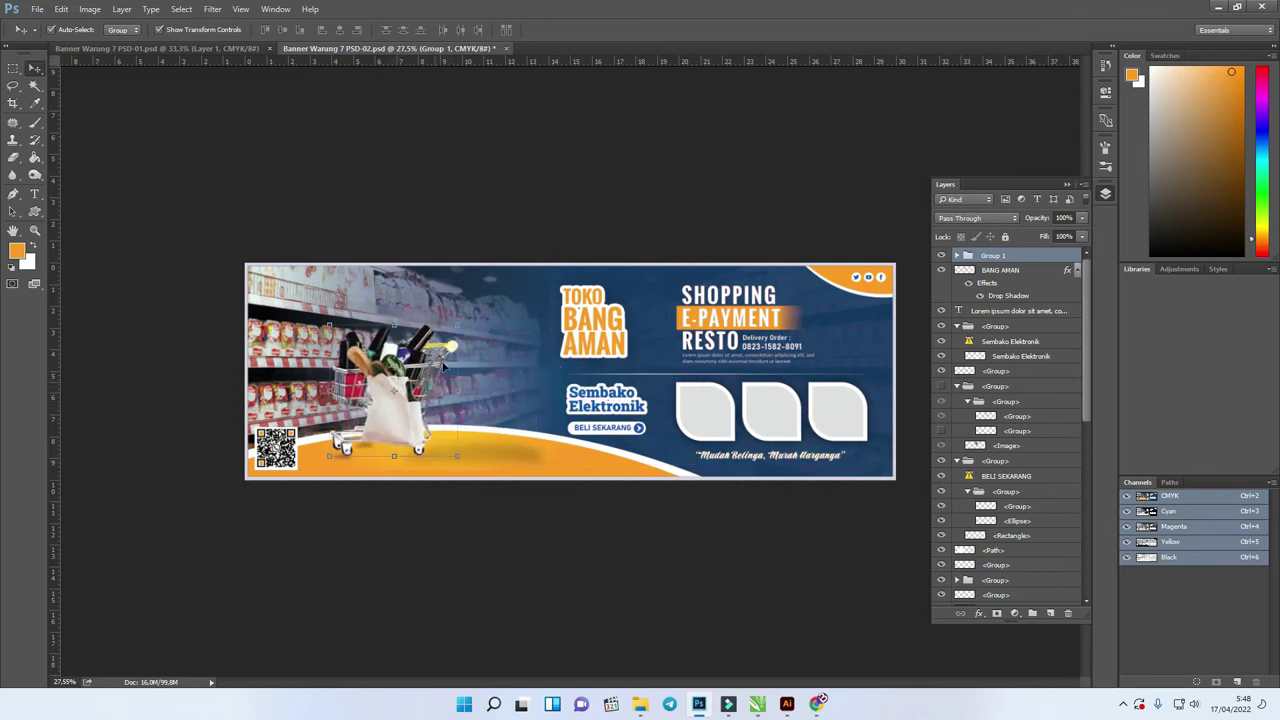
Scale the product group up to about 143% and position it just left of the TOKO BANG AMAN title
left_click_drag(455, 328, 550, 240)
left_click_drag(474, 424, 478, 425)
left_click_drag(550, 241, 521, 276)
left_click_drag(477, 353, 487, 357)
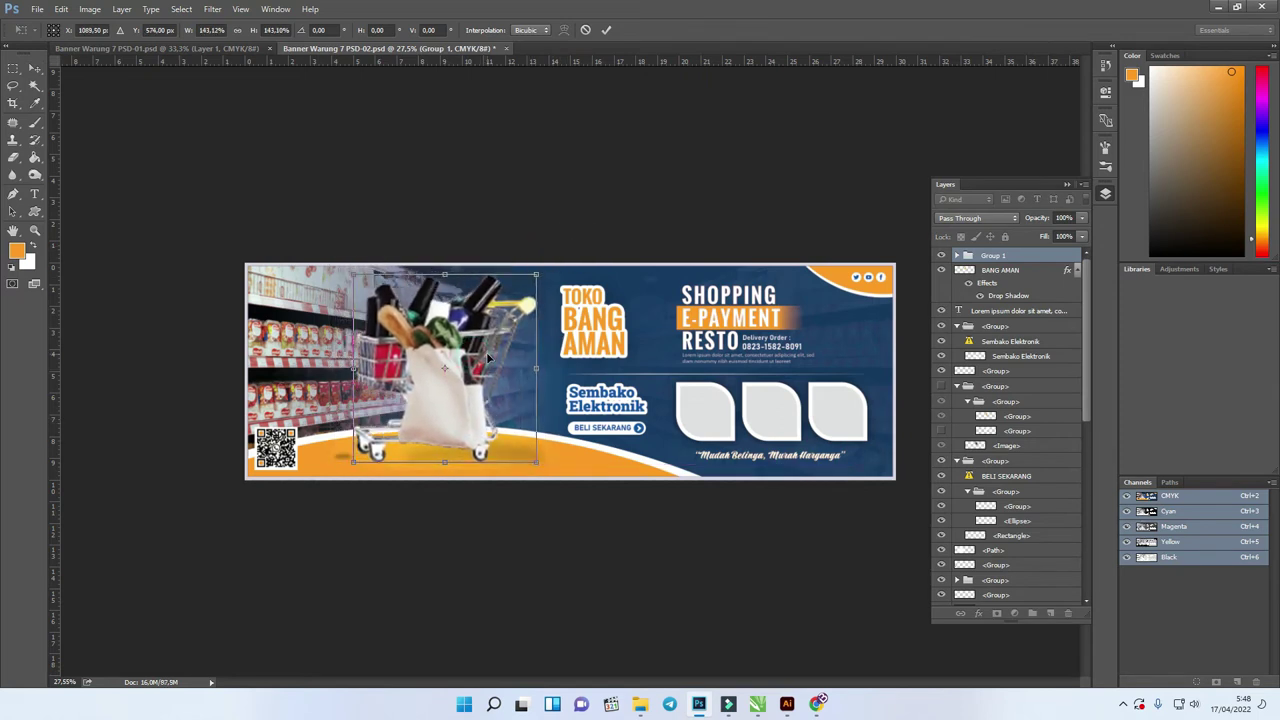
key("Return")
Ungroup the product layers and move the tote bag of groceries to the right side of the cart
right_click(1025, 268)
right_click(1022, 258)
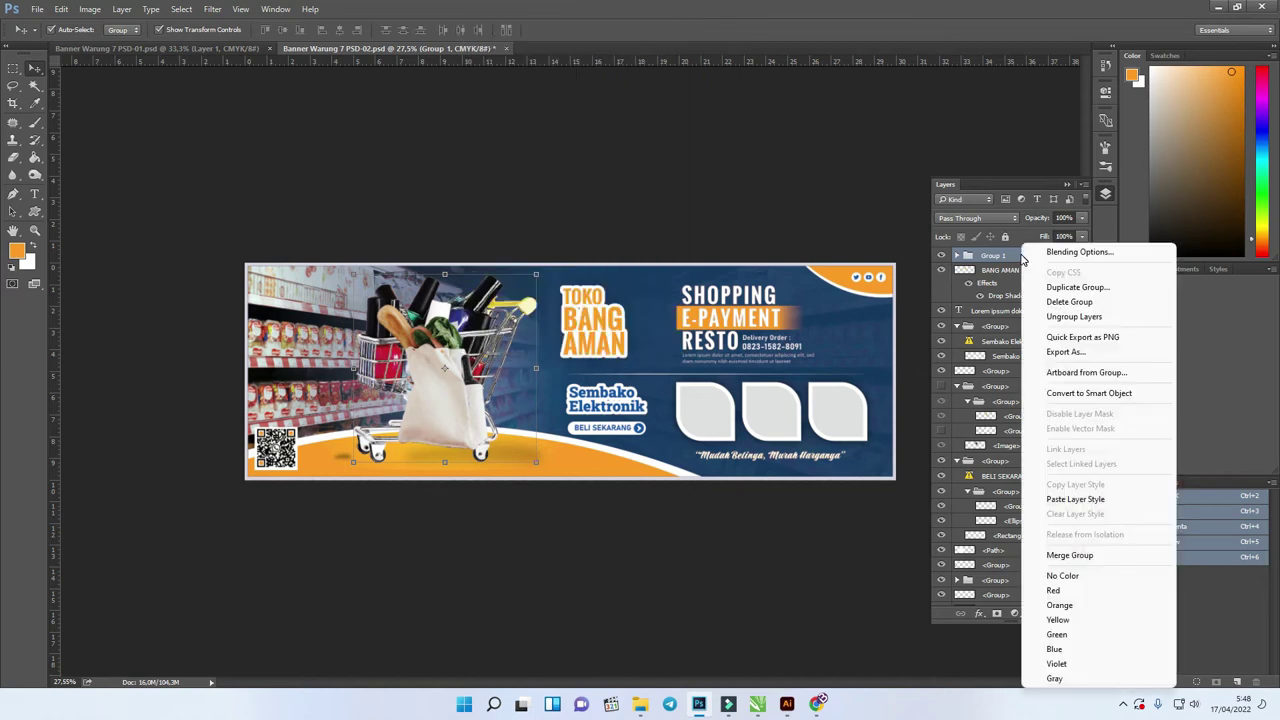
left_click(1072, 316)
left_click_drag(446, 413, 532, 410)
Raise the beer bottle above the tote bag layer, and arrange the bottle, toiletries and coffee pouch along the cart's base
left_click_drag(443, 388, 497, 433)
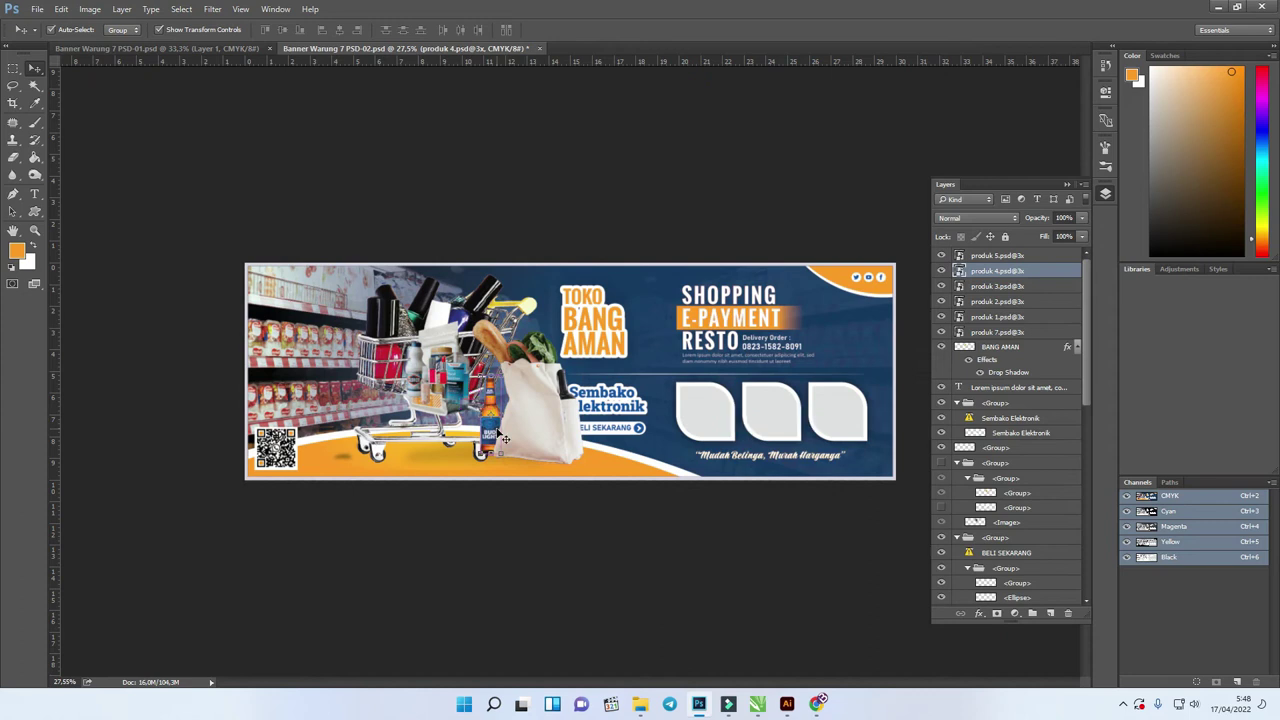
key("ctrl+bracketright")
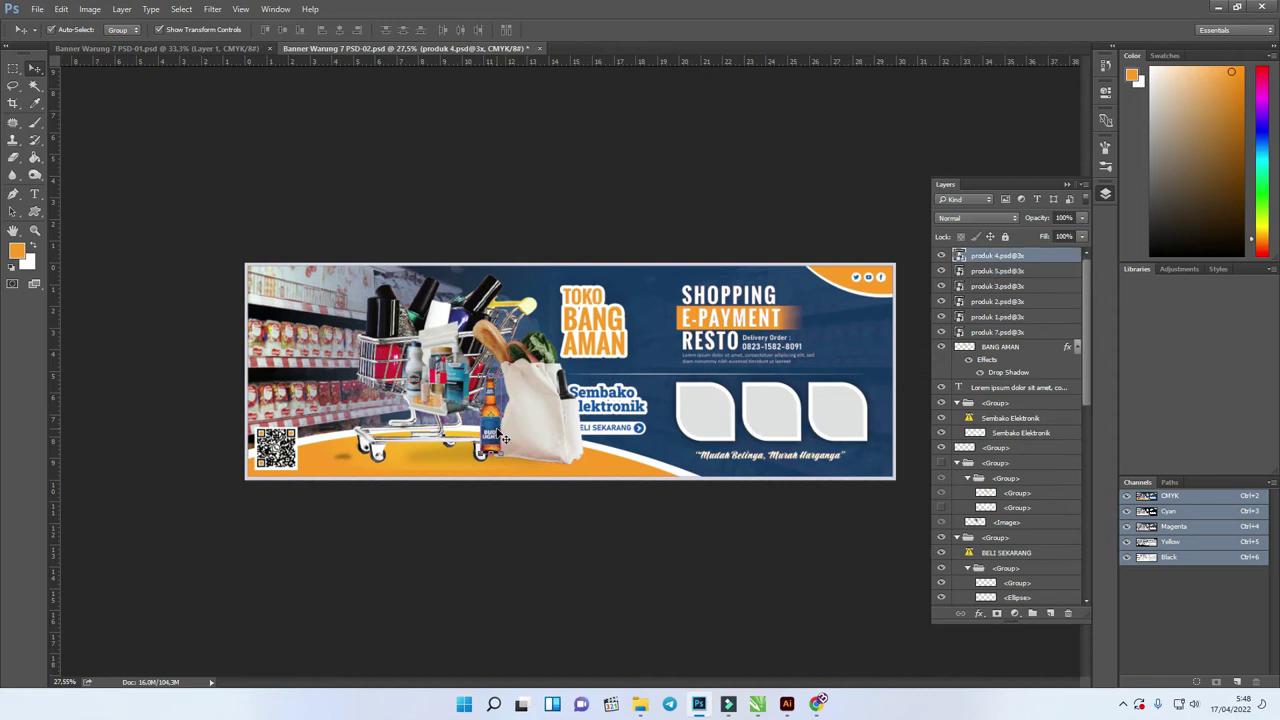
left_click_drag(463, 393, 479, 448)
key("ctrl+t")
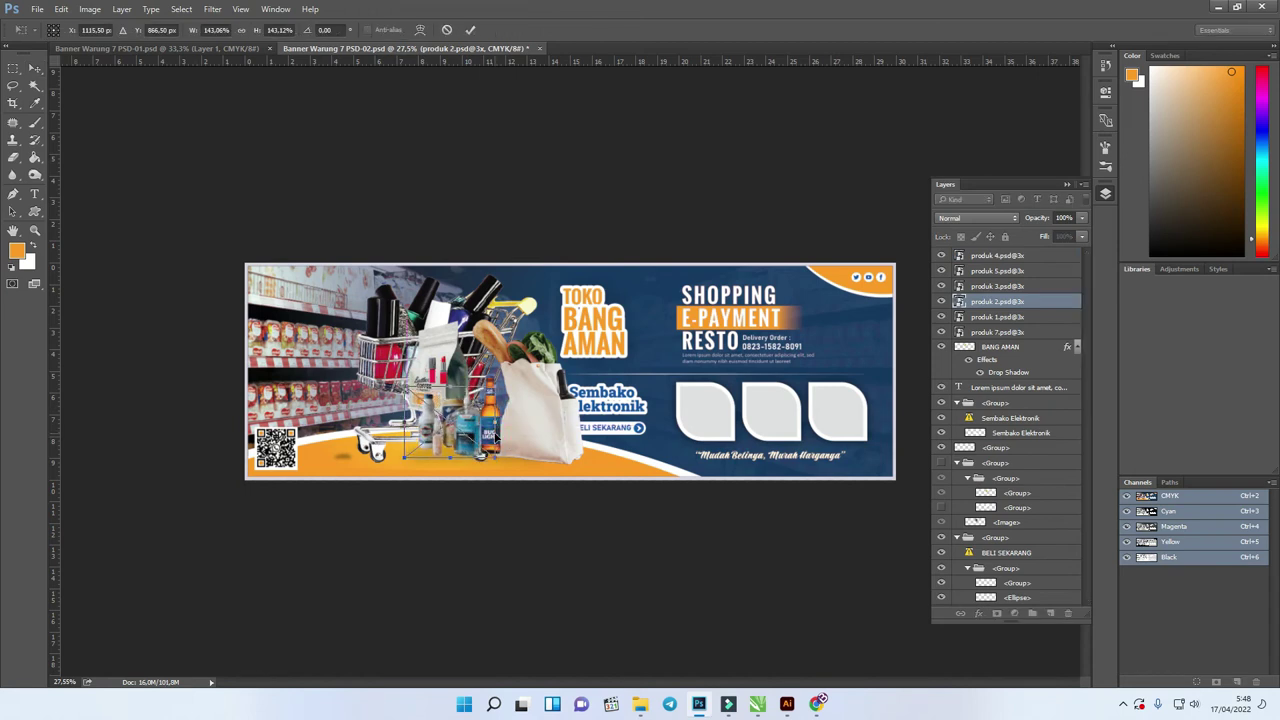
key("Return")
left_click_drag(490, 428, 504, 430)
left_click_drag(452, 376, 384, 411)
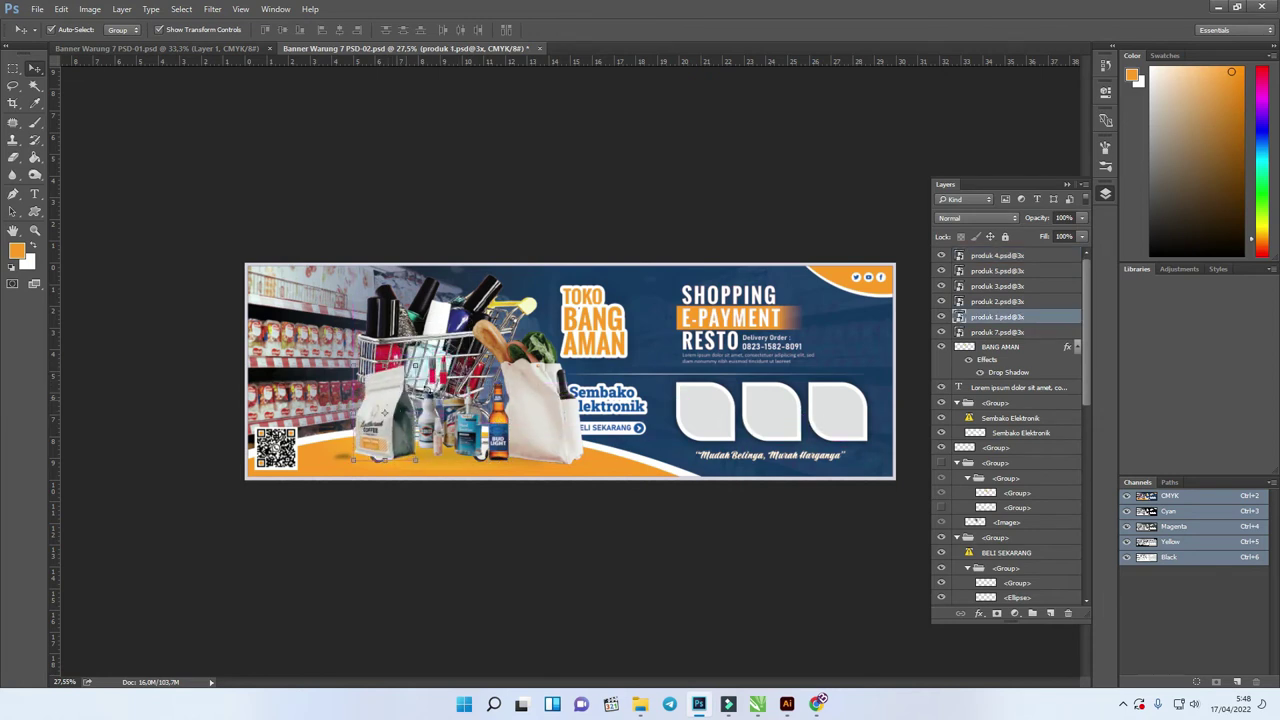
Bring the lipsticks to the front, place them by the toiletries, and shift the beer bottle and tote bag closer to the cart
left_click(440, 370)
key("ctrl+t")
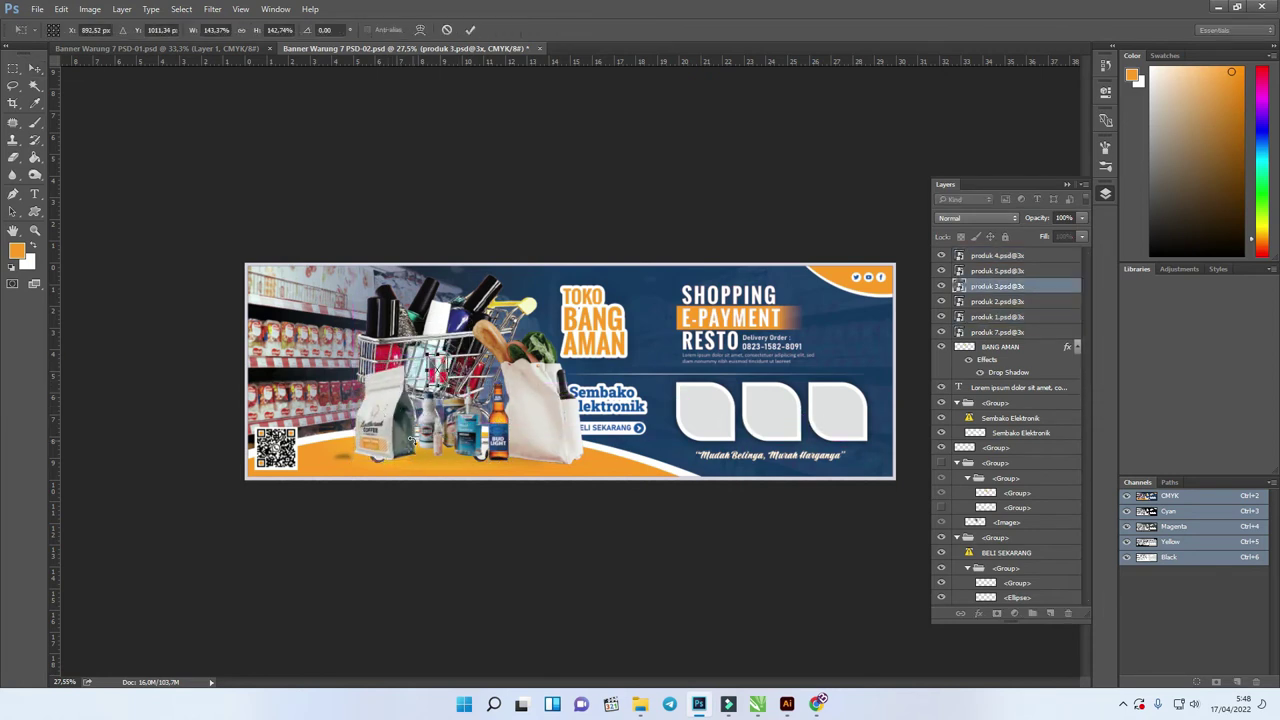
key("Return")
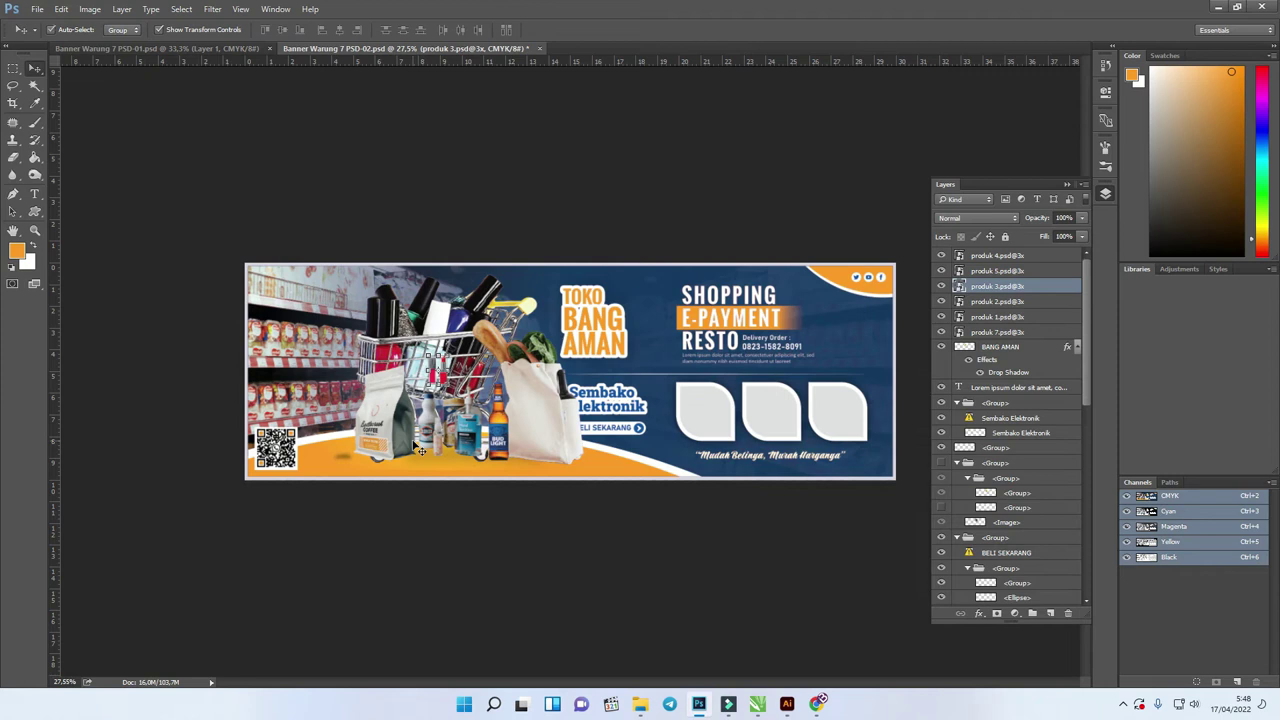
key("ctrl+shift+bracketright")
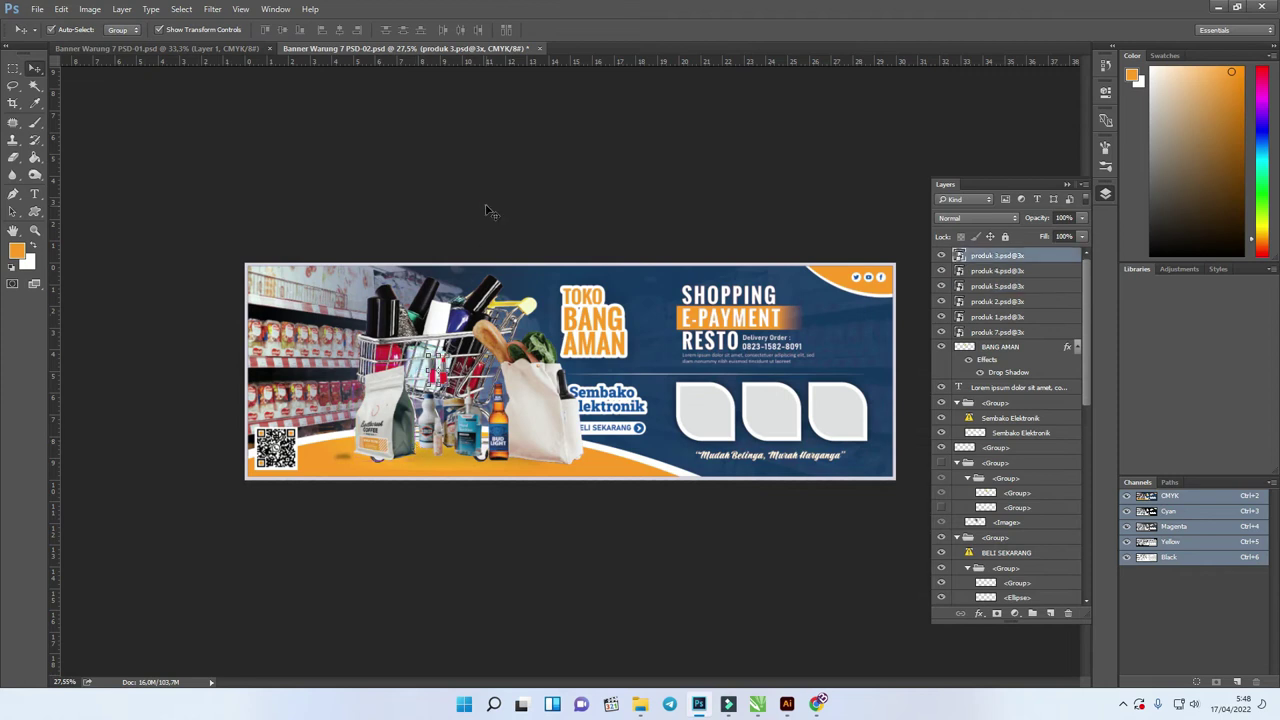
left_click_drag(440, 378, 499, 439)
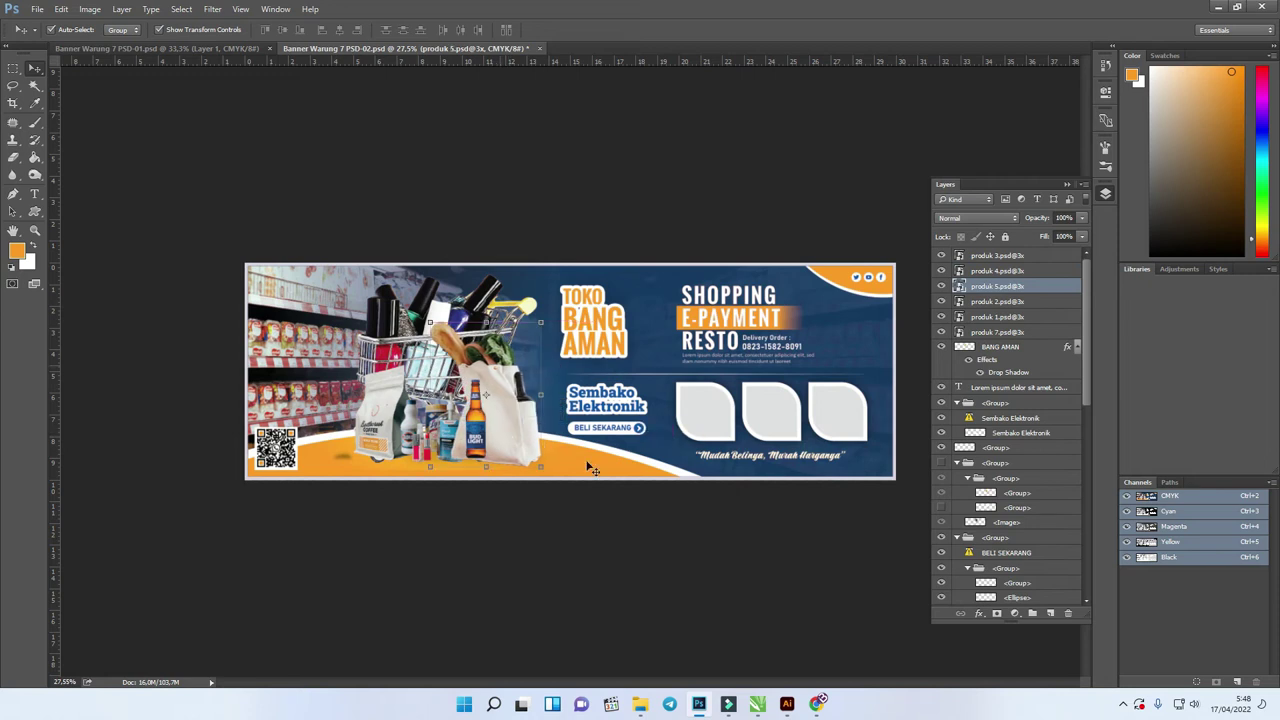
left_click(717, 549)
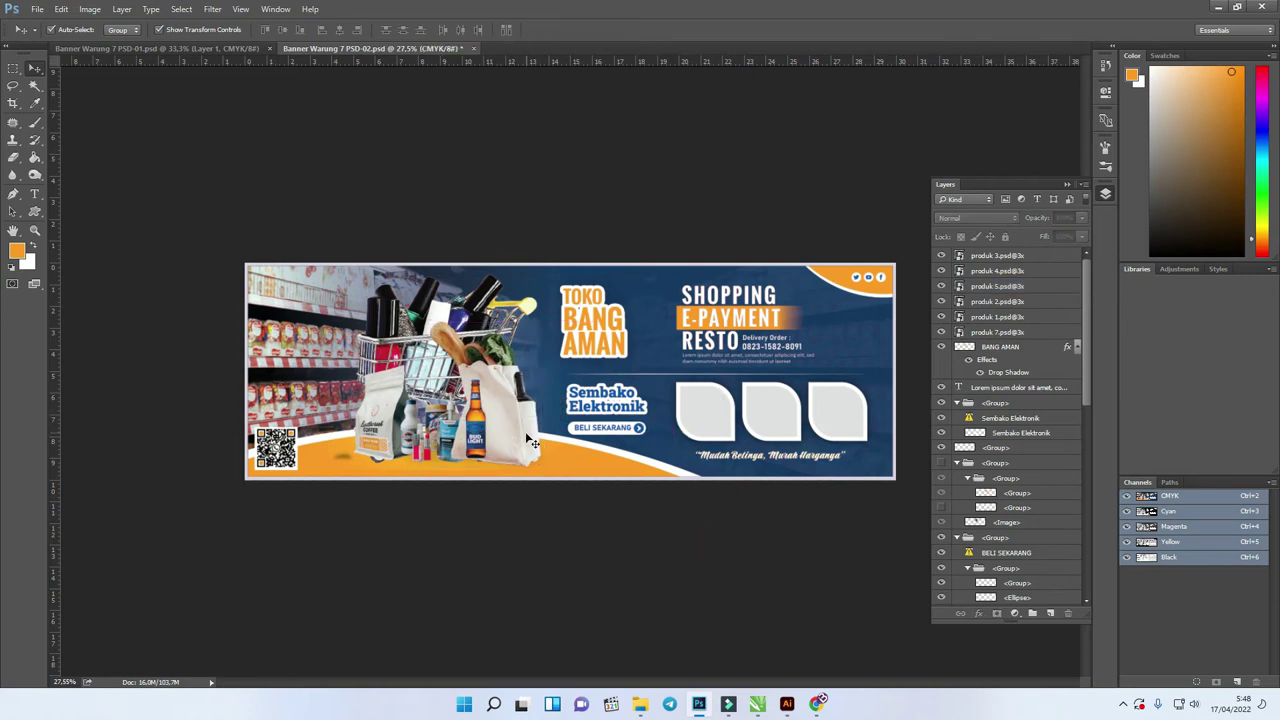
Switch to File Explorer, open the Contoh Produk Sembako folder and show its files as large icons
key("alt+Tab")
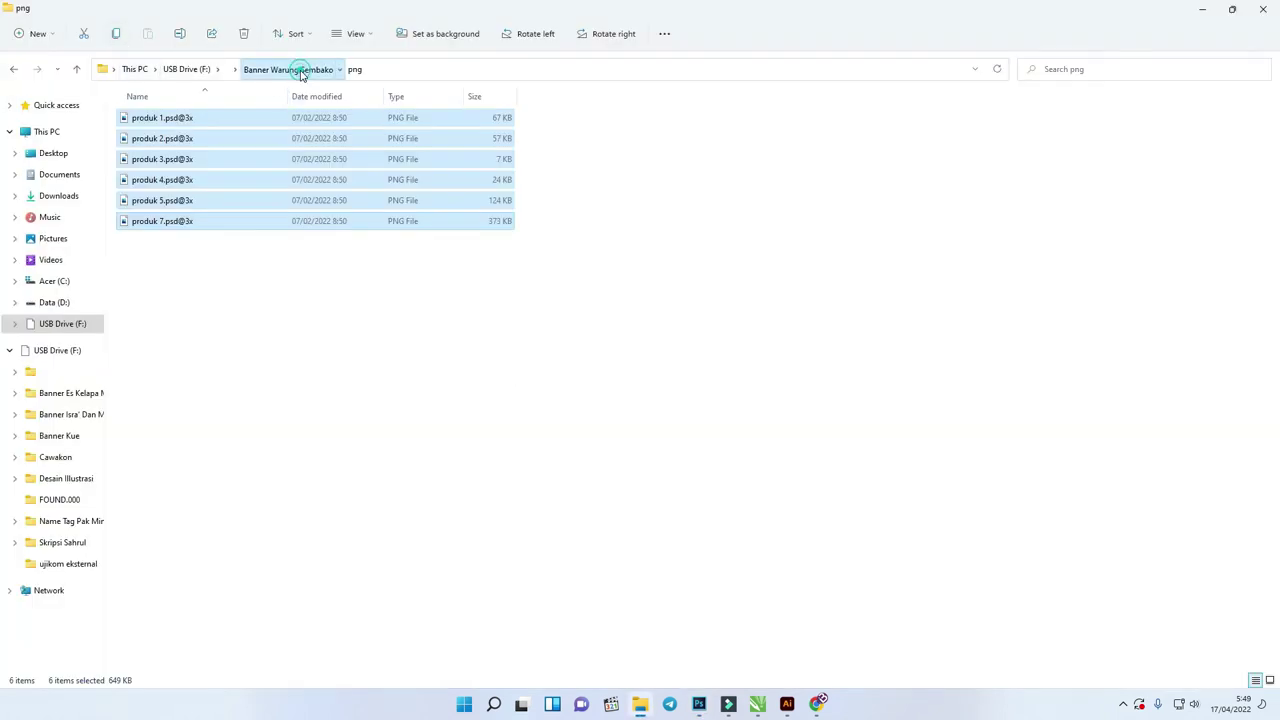
left_click(300, 73)
double_click(214, 263)
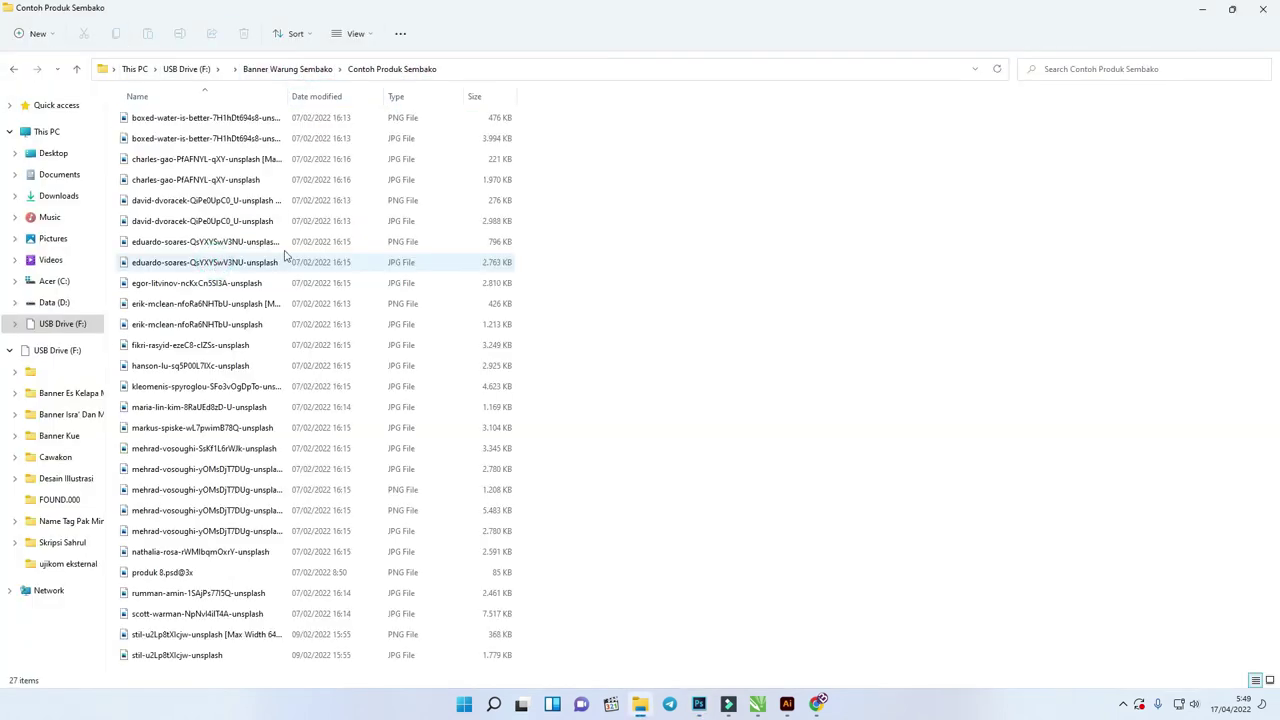
right_click(631, 131)
mouse_move(665, 143)
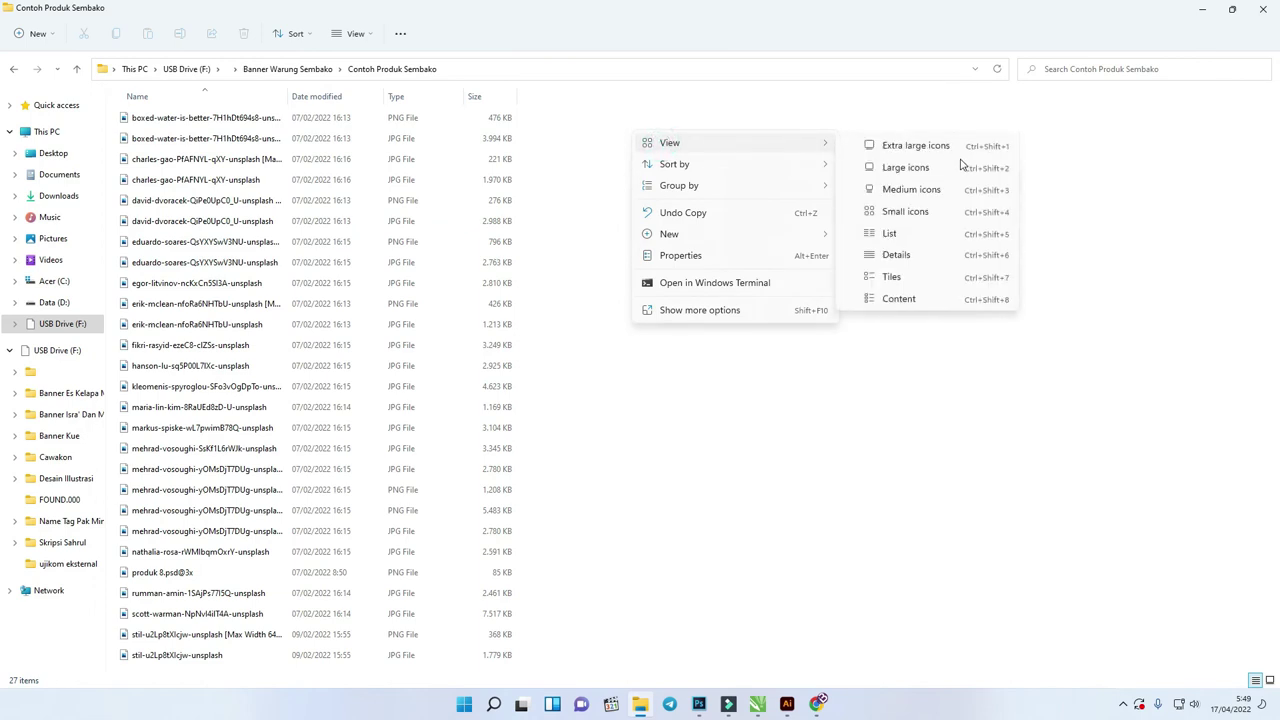
left_click(905, 168)
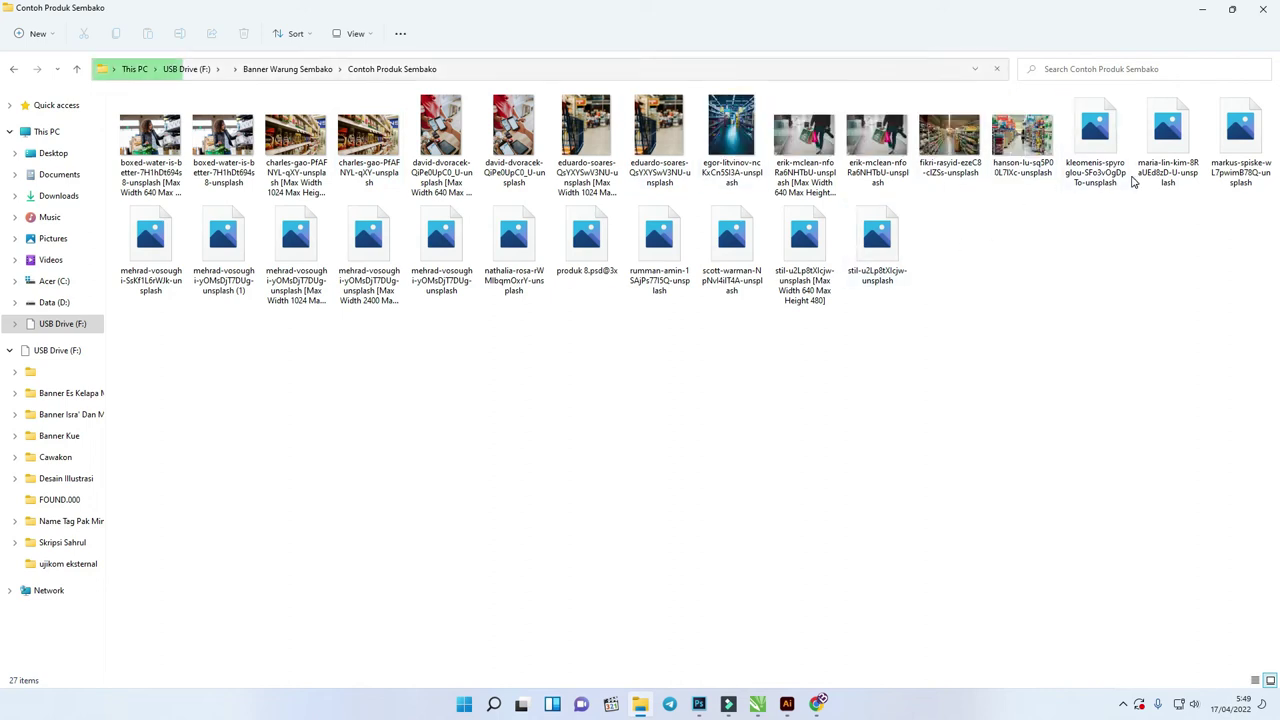
Place the photo of two paper grocery bags into the banner and scale it down over the first grey frame
left_click_drag(1185, 145, 632, 392)
key("alt+Tab")
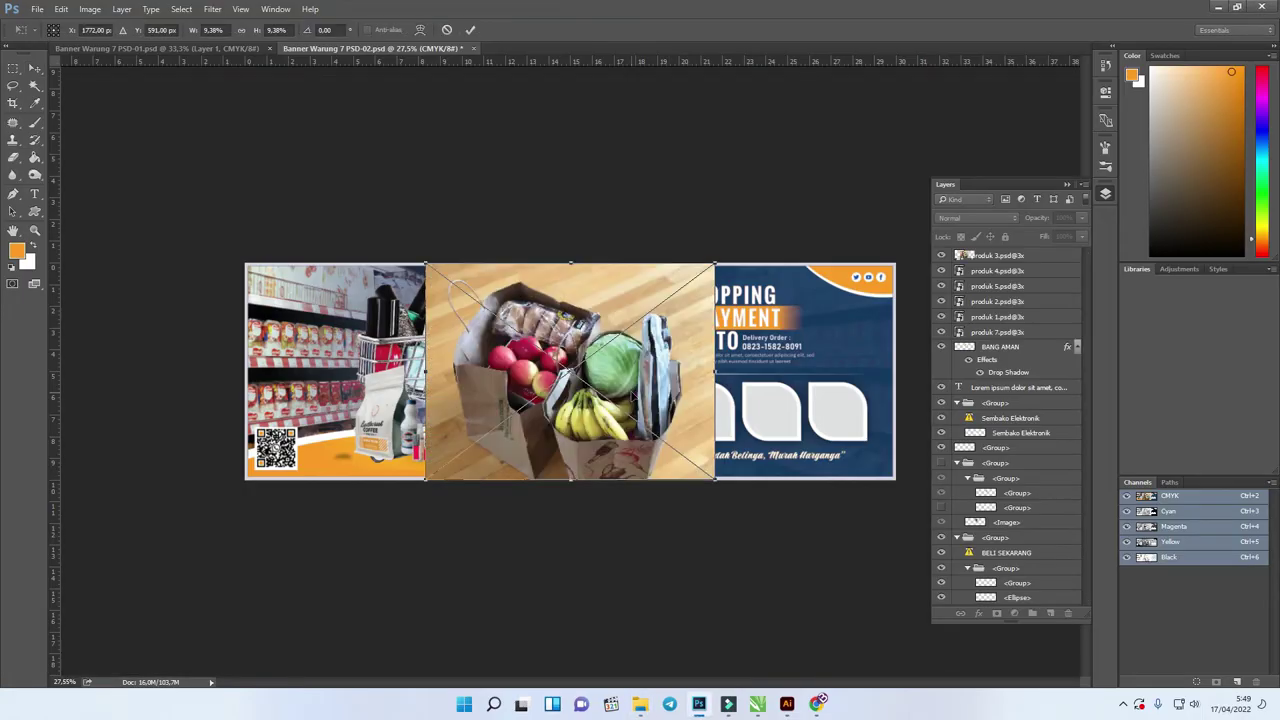
key("Return")
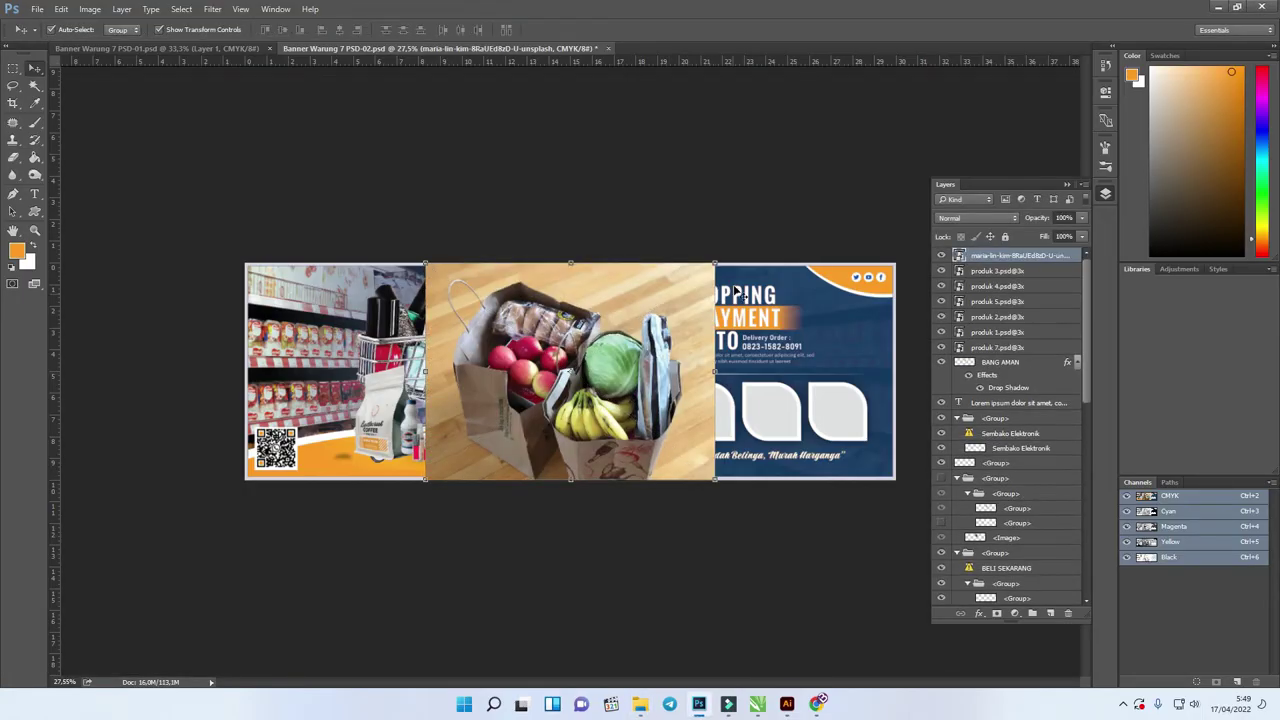
left_click_drag(714, 264, 712, 412)
key("Return")
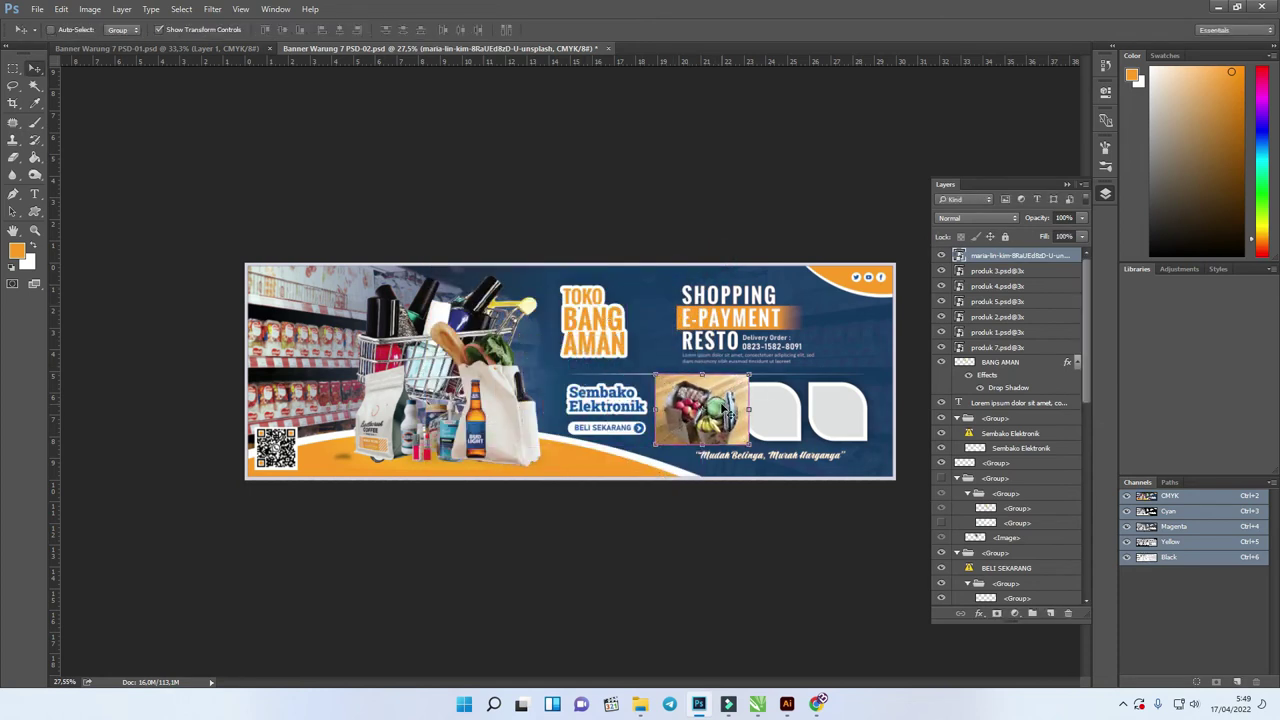
Move the grocery photo left, off the first grey frame, and identify that frame's layer by toggling its visibility
key("ctrl+plus")
key("ctrl+plus")
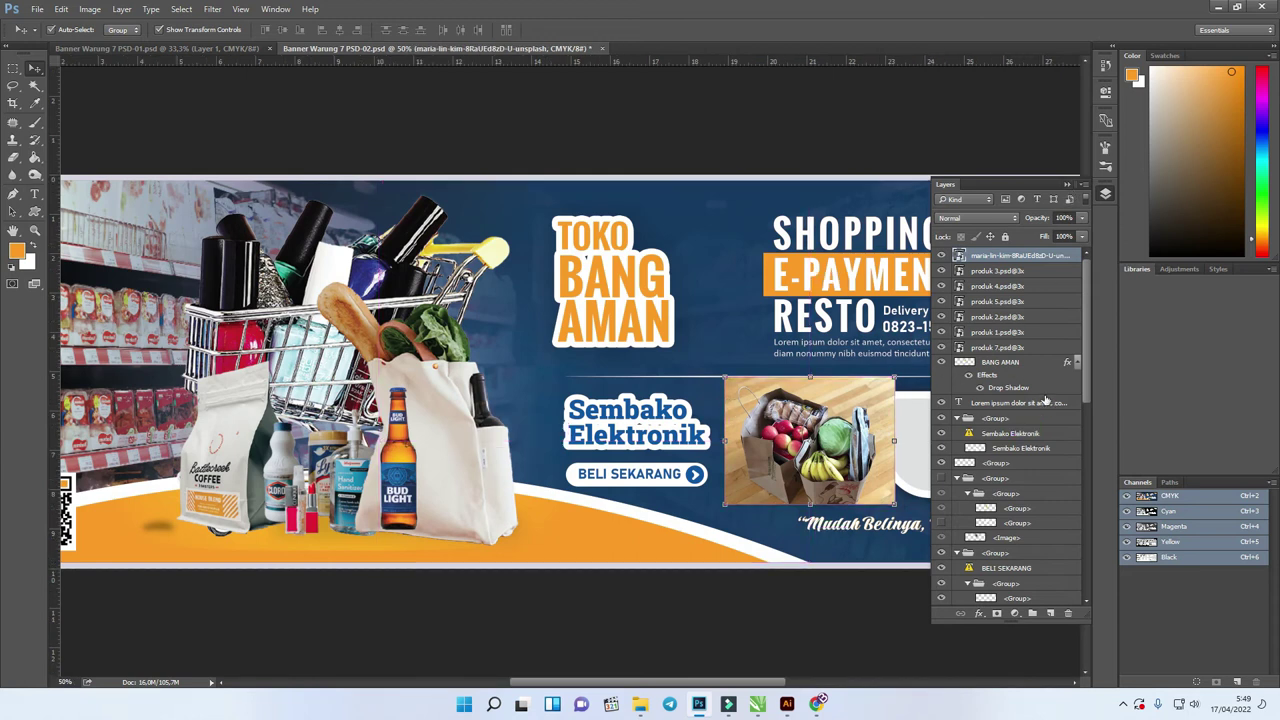
left_click_drag(1088, 380, 1087, 321)
left_click_drag(815, 428, 685, 428)
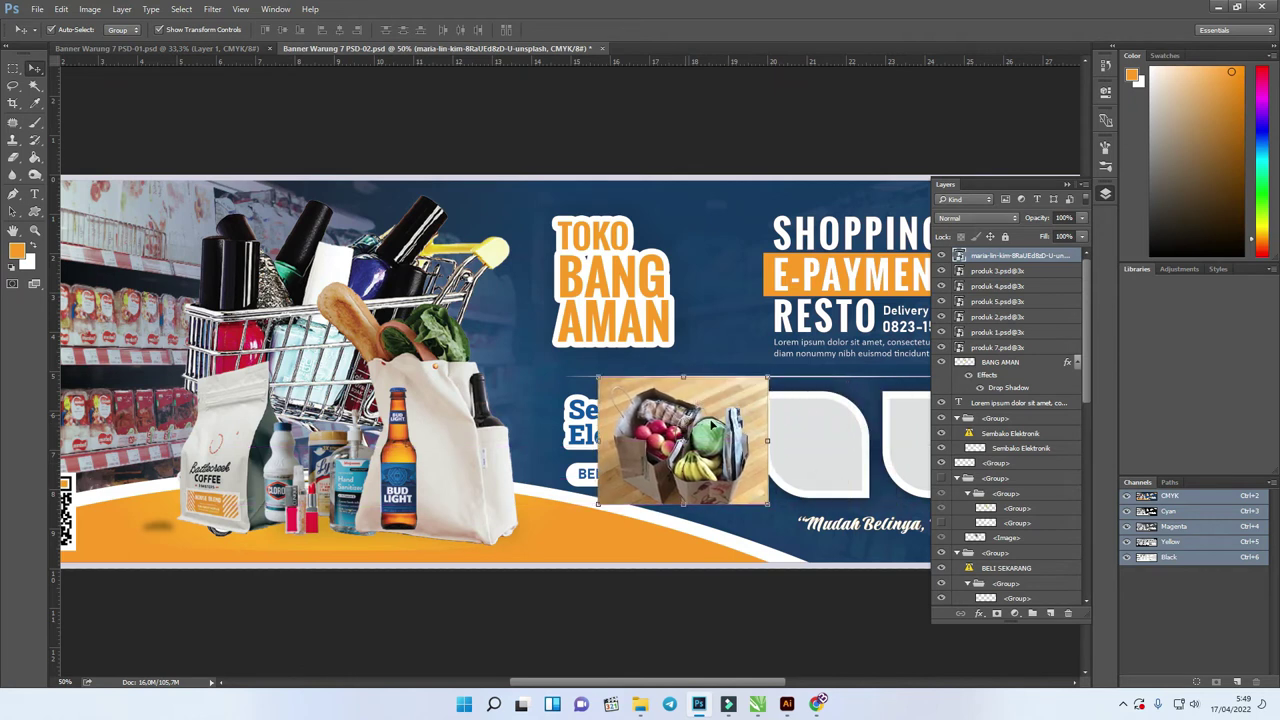
left_click(812, 428)
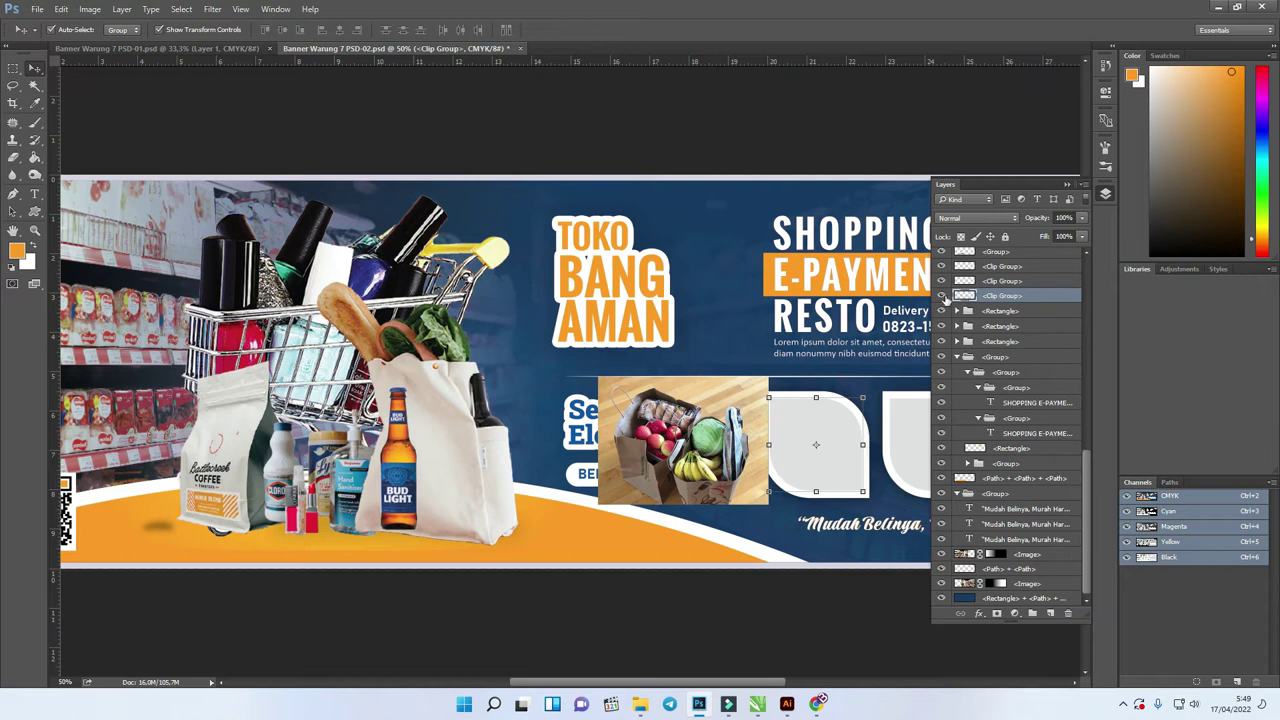
left_click(943, 297)
left_click(943, 297)
Bring the first grey frame's Clip Group layer to the top of the stack and move the grocery photo behind it
left_click_drag(727, 437, 850, 425)
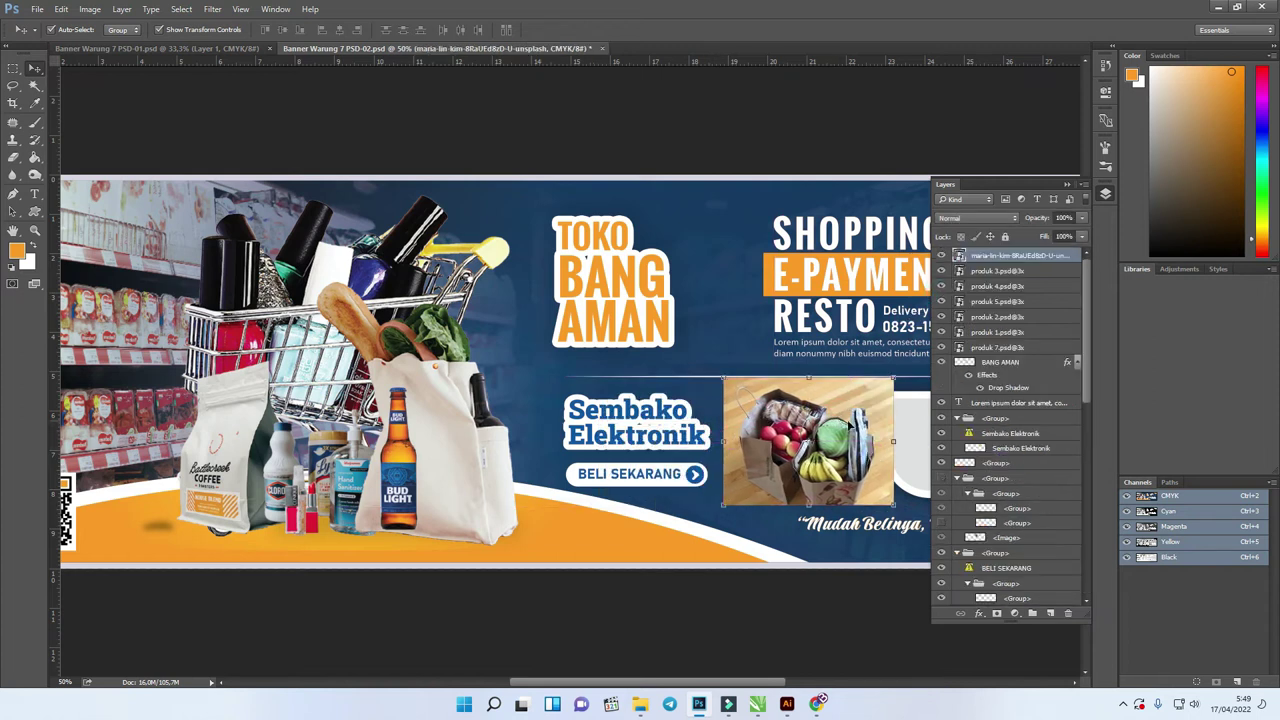
key("ctrl+z")
left_click(790, 441)
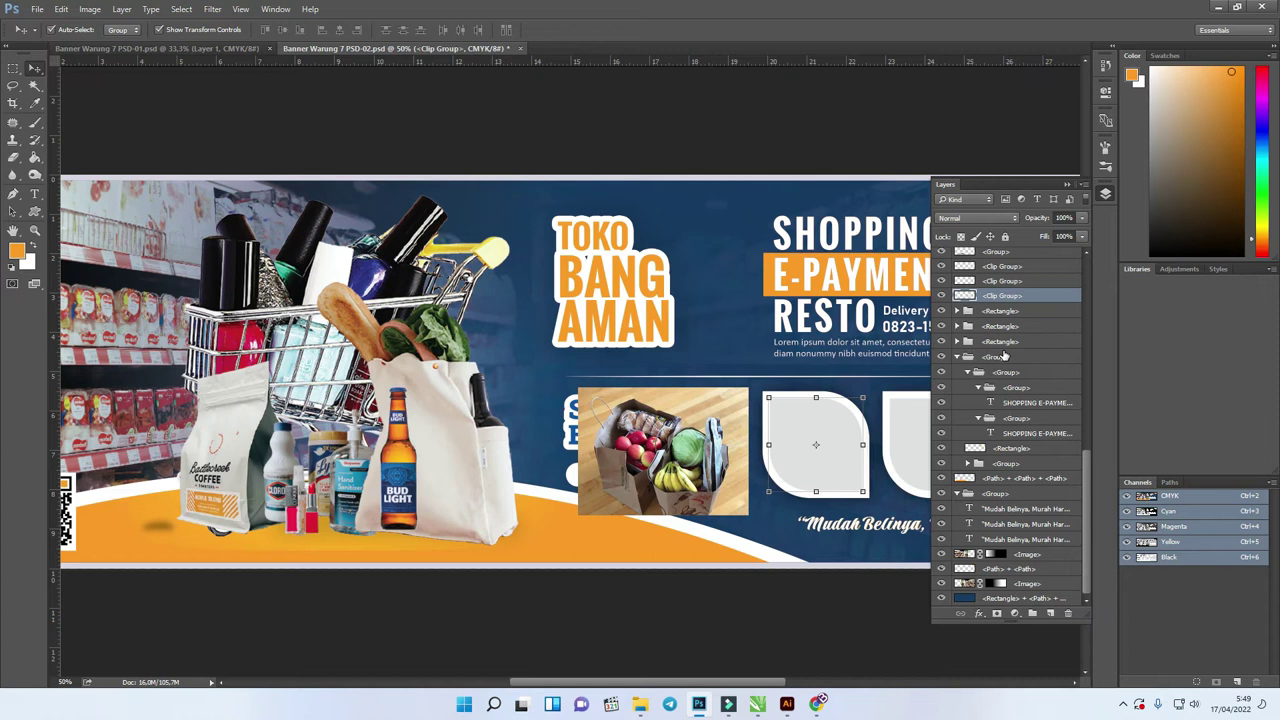
scroll(1003, 356, "up", 5)
left_click_drag(674, 453, 831, 440)
Scale the grocery photo down to about 2.40% and align it behind the first grey frame
scroll(831, 440, "up", 1)
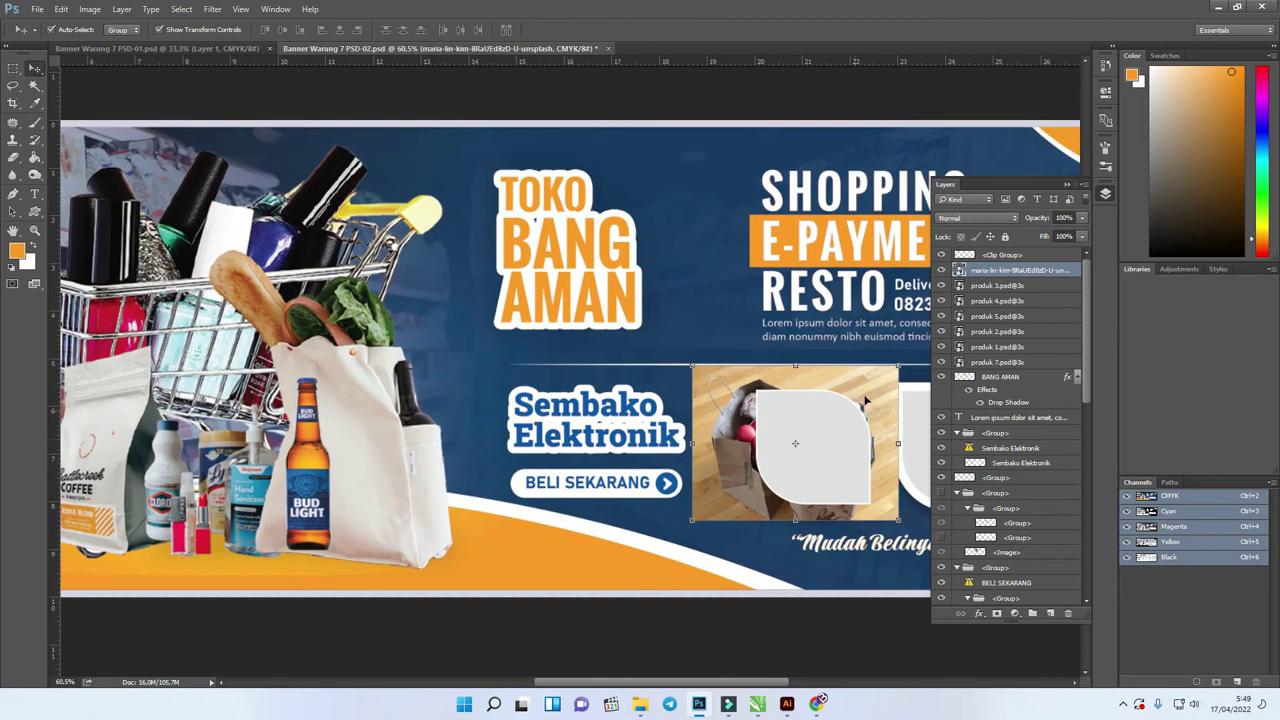
left_click_drag(898, 366, 872, 399)
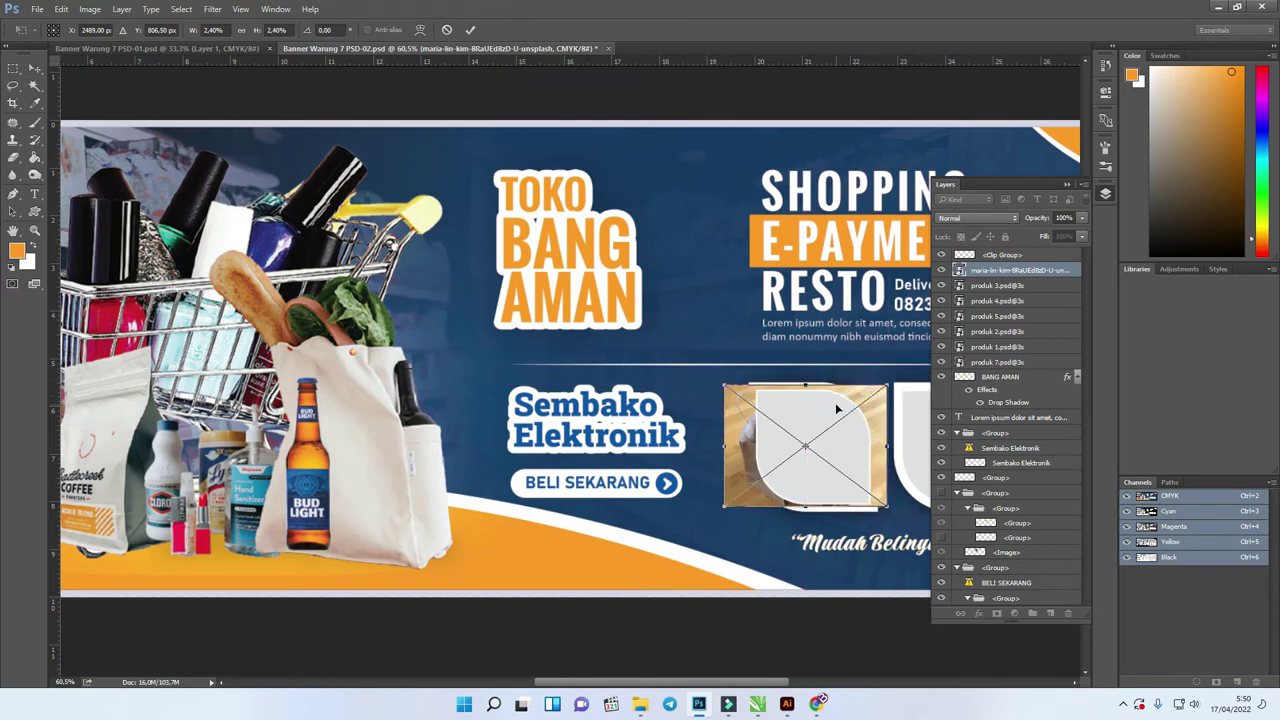
key("Return")
left_click_drag(884, 402, 888, 402)
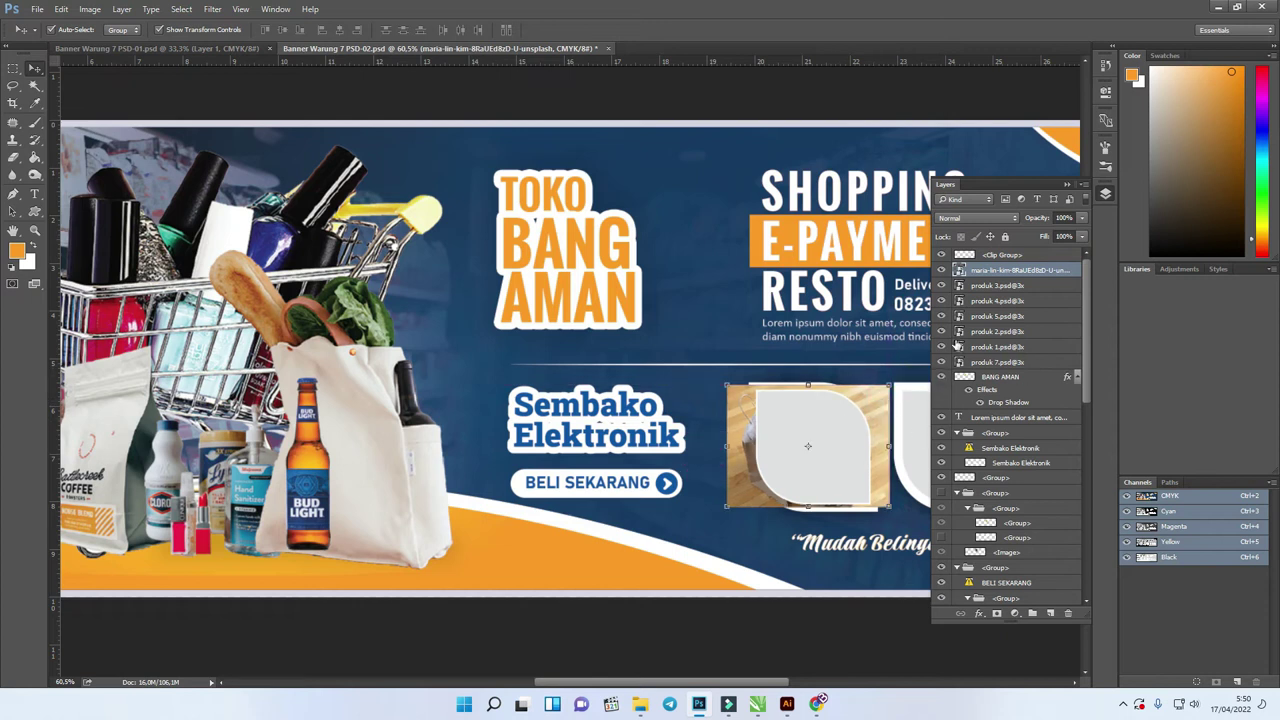
Load the first grey frame's shape as a selection and hide its Clip Group layer
left_click(962, 256)
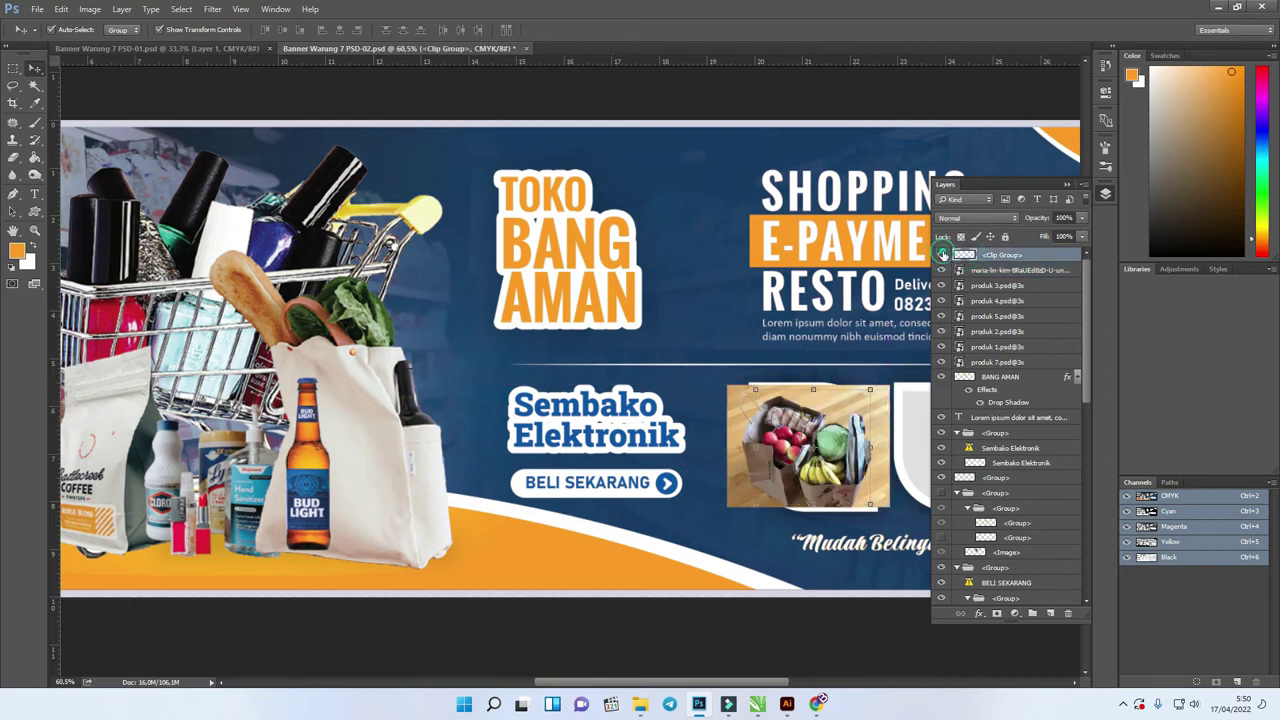
left_click(962, 256, "ctrl")
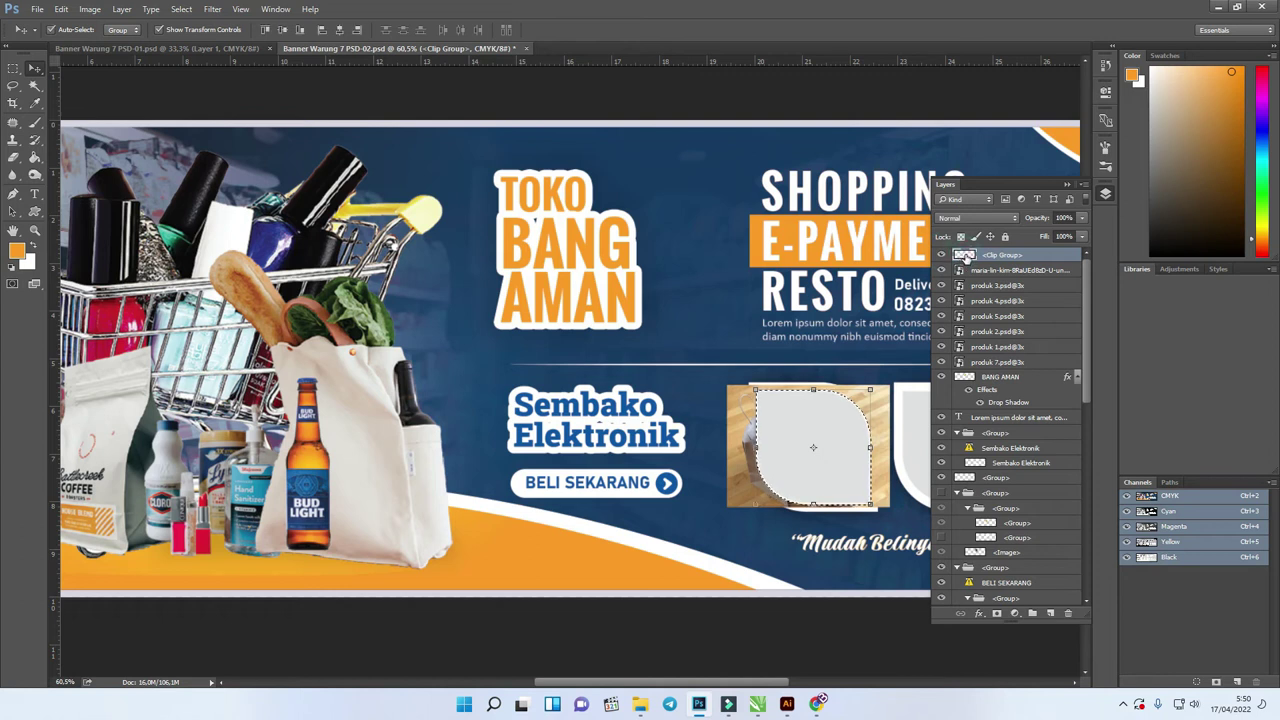
left_click(940, 257)
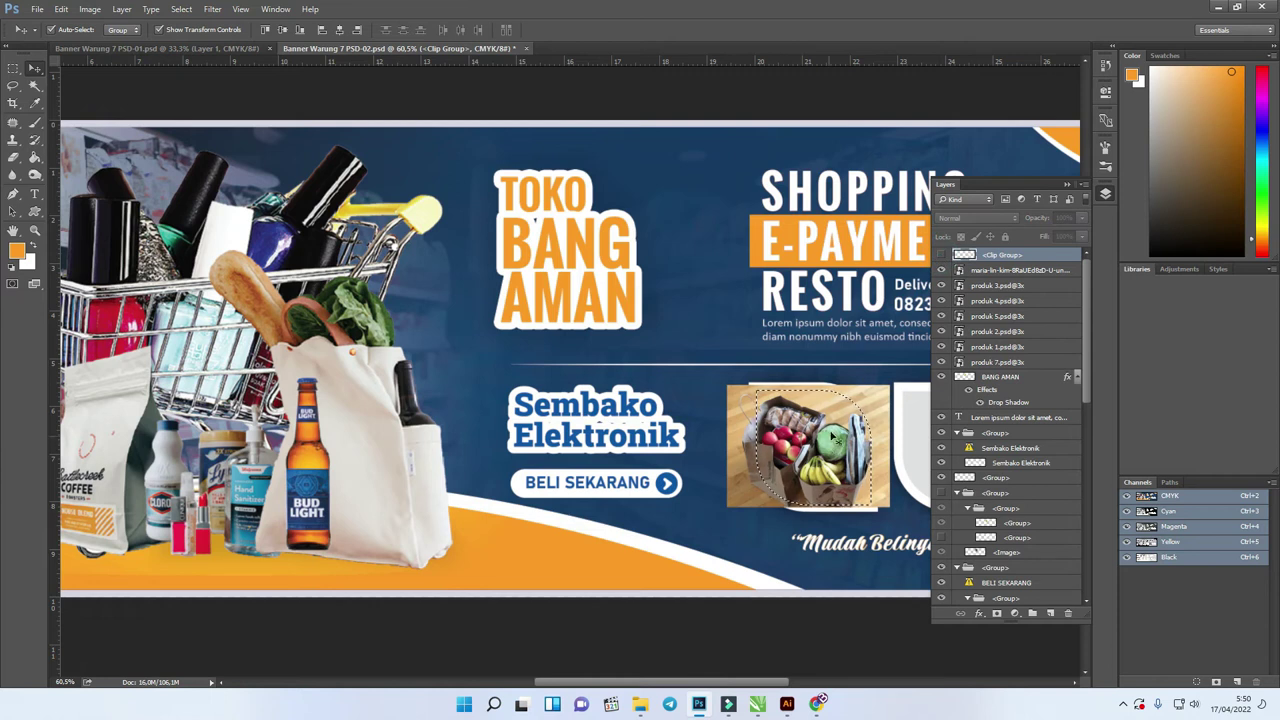
scroll(835, 430, "up", 1)
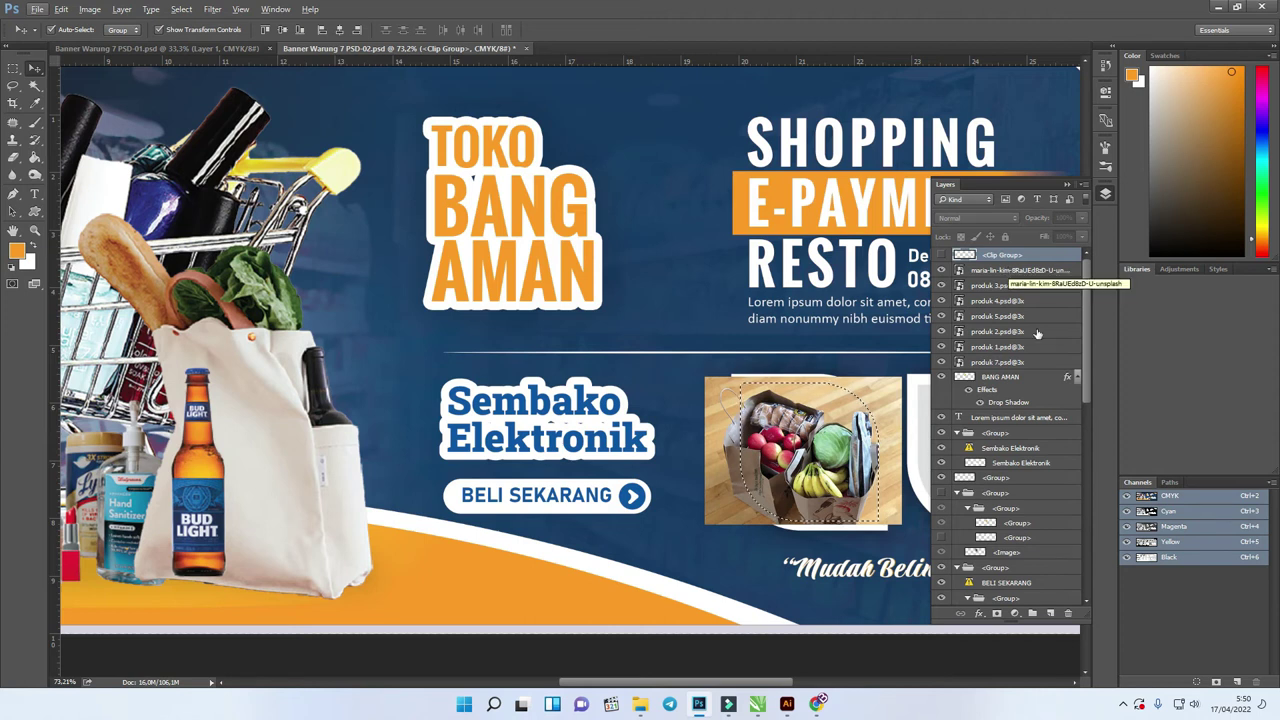
Add a layer mask to the grocery photo from the active frame-shaped selection and collapse the Layers panel
left_click(897, 405)
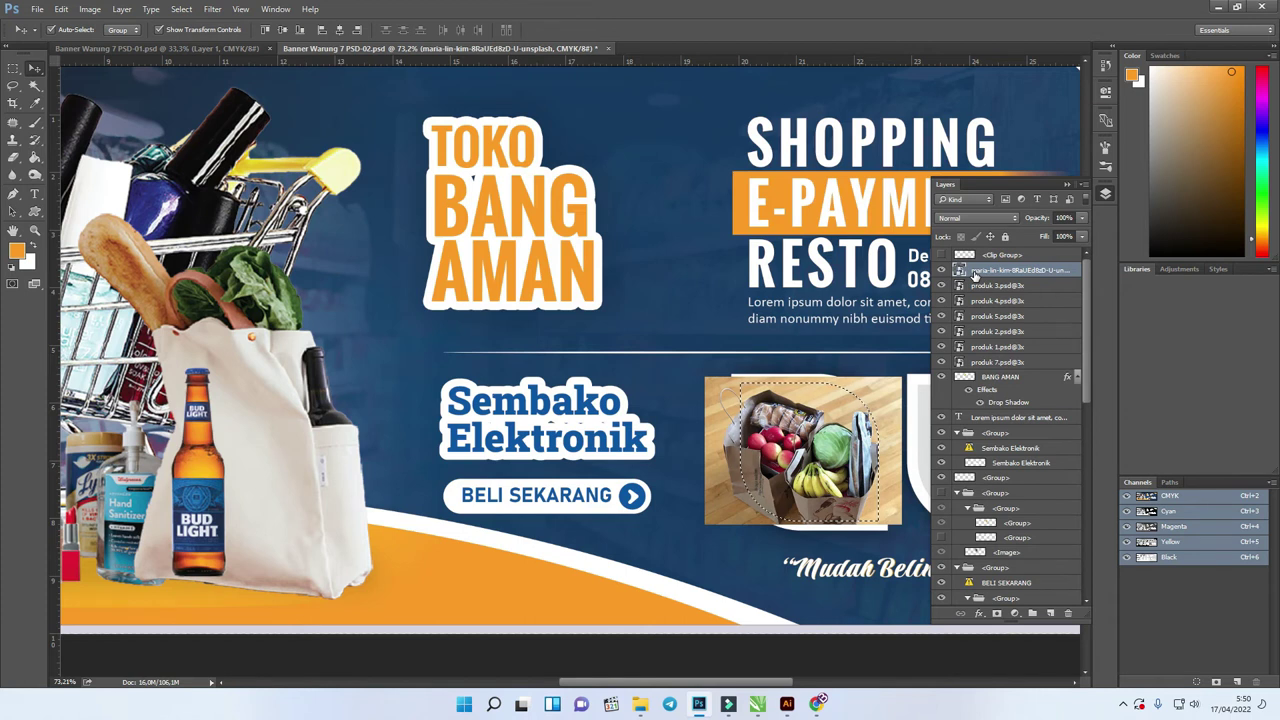
left_click(1001, 619)
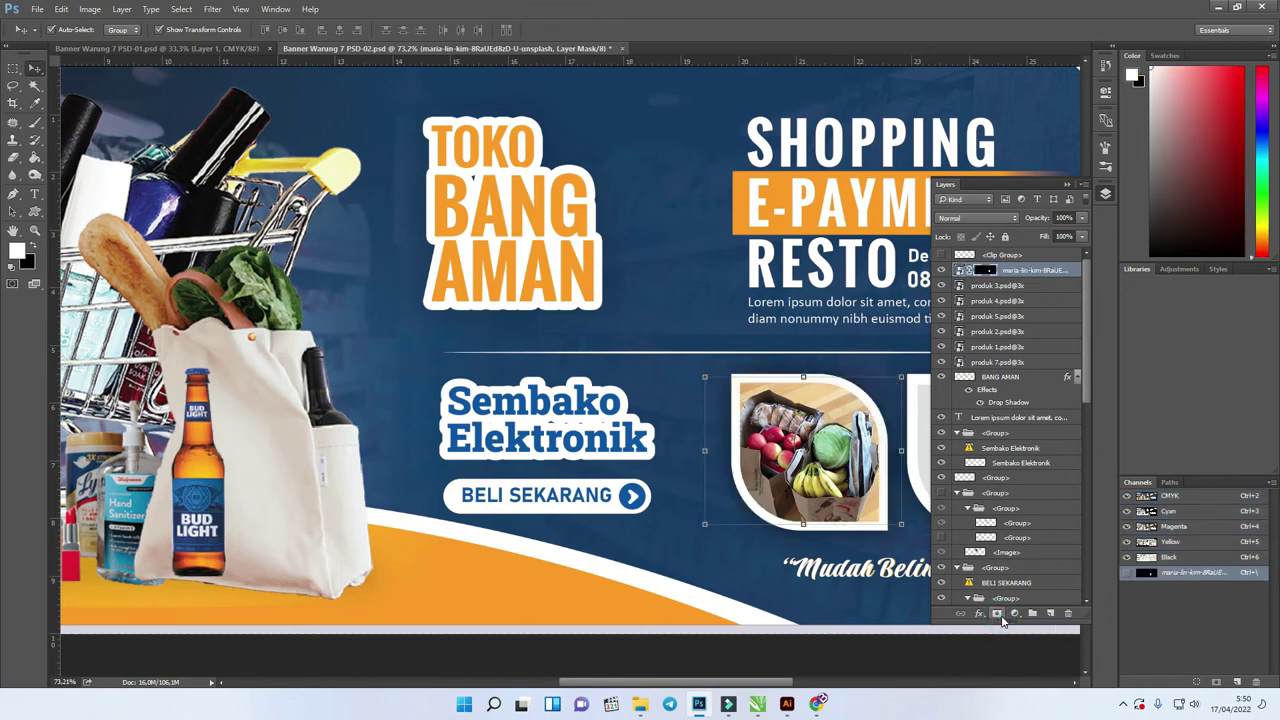
left_click(624, 324)
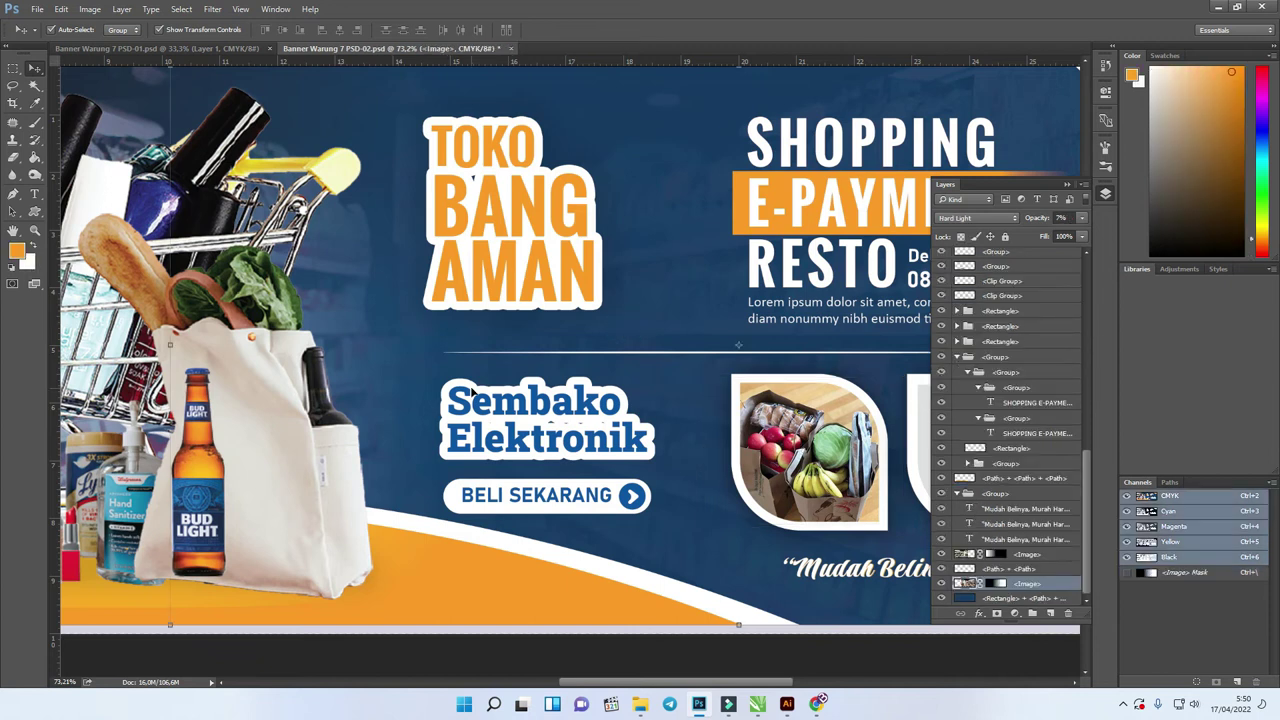
scroll(472, 390, "down", 5)
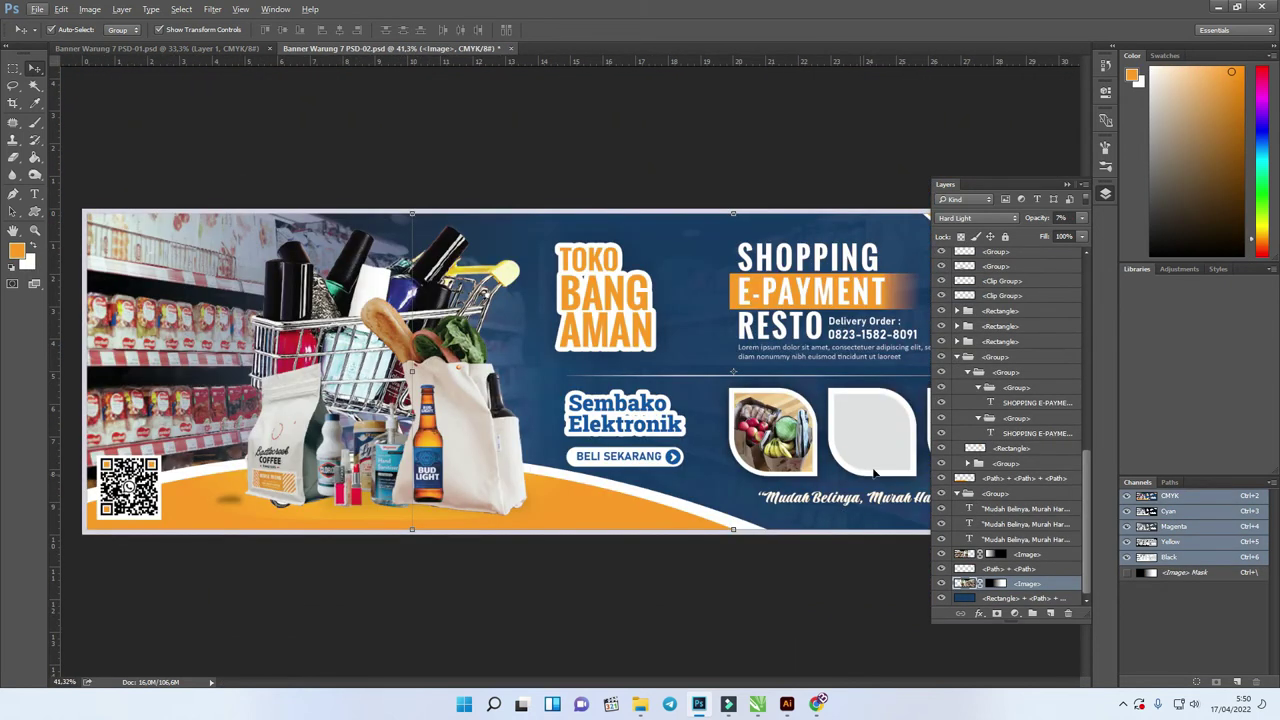
scroll(861, 492, "down", 2)
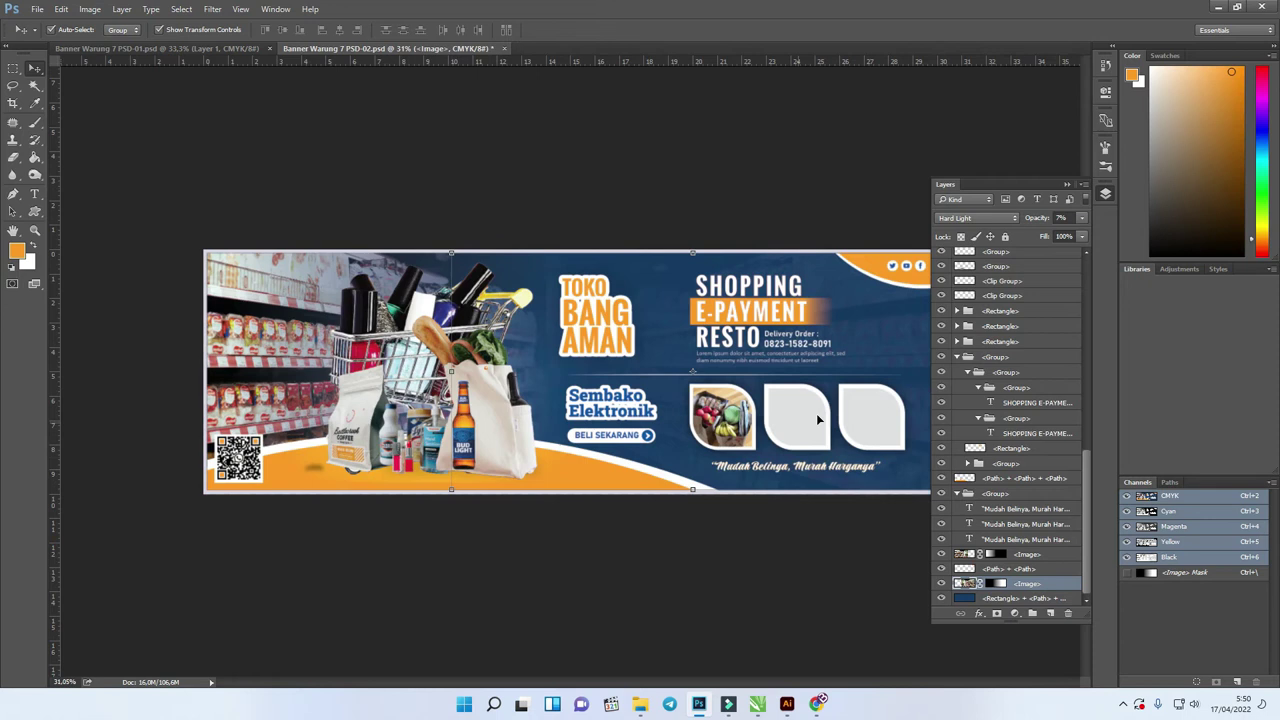
scroll(571, 374, "up", 2)
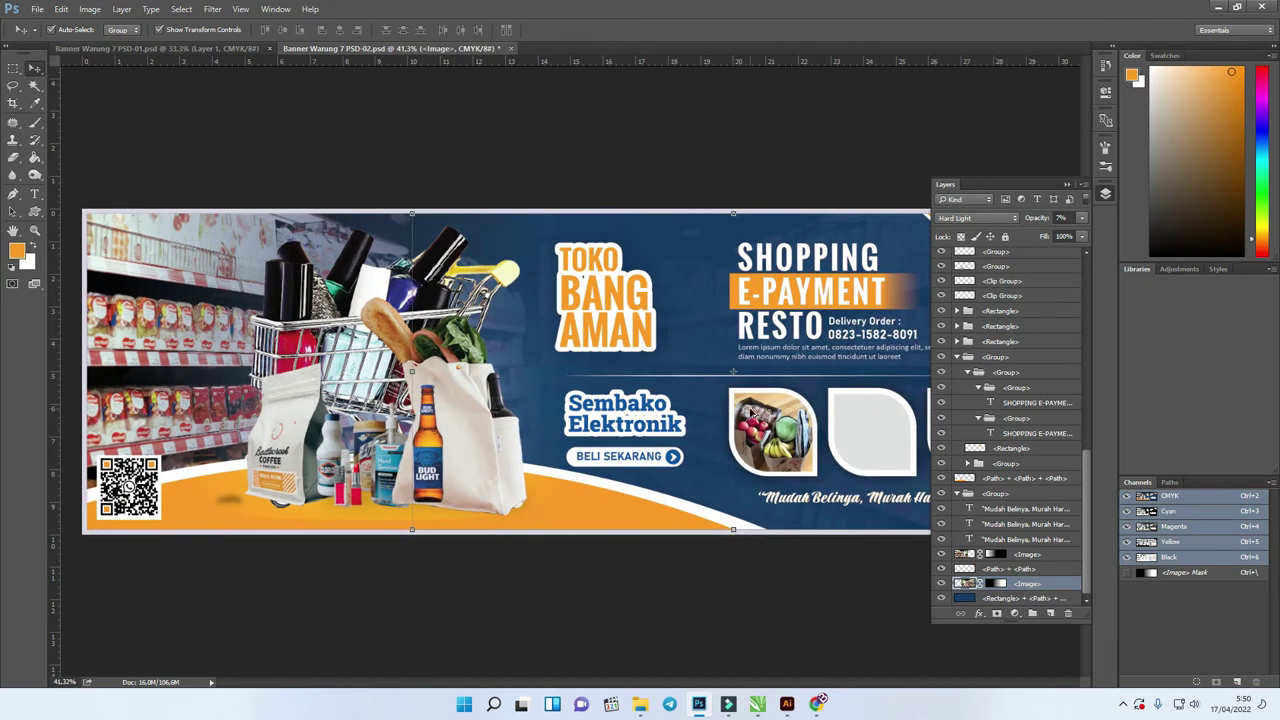
scroll(752, 412, "down", 1)
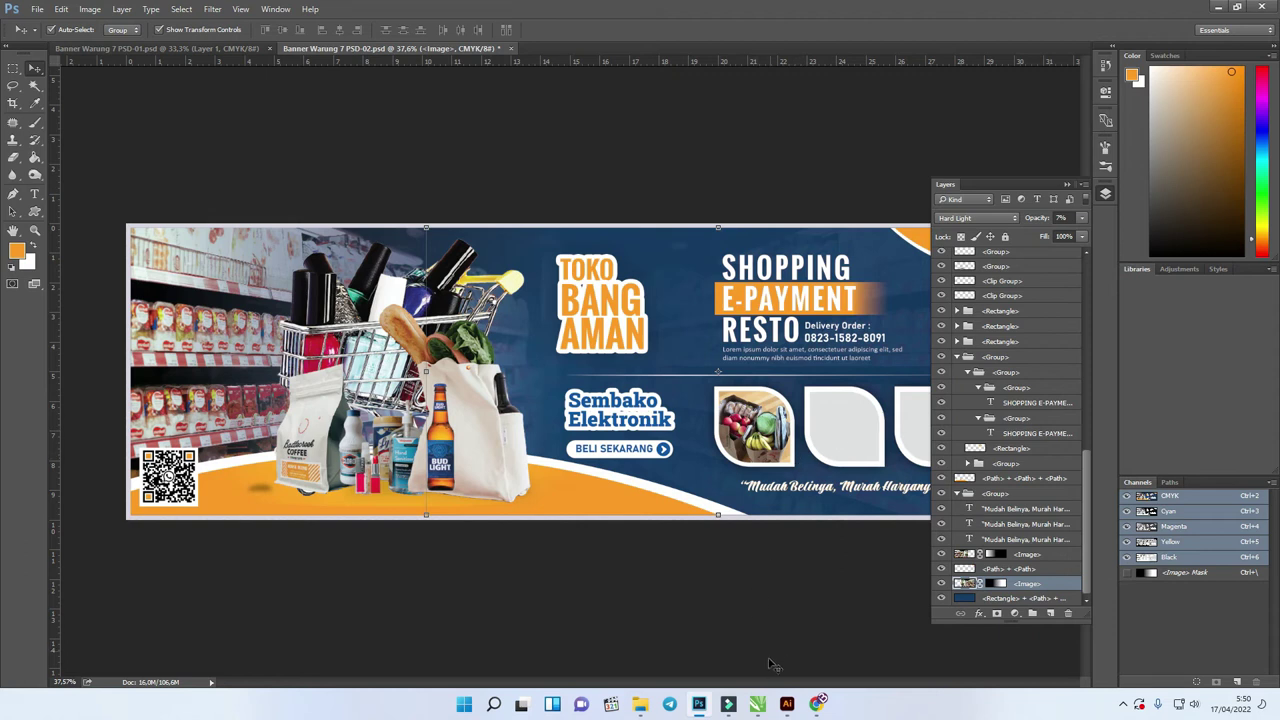
left_click(1066, 185)
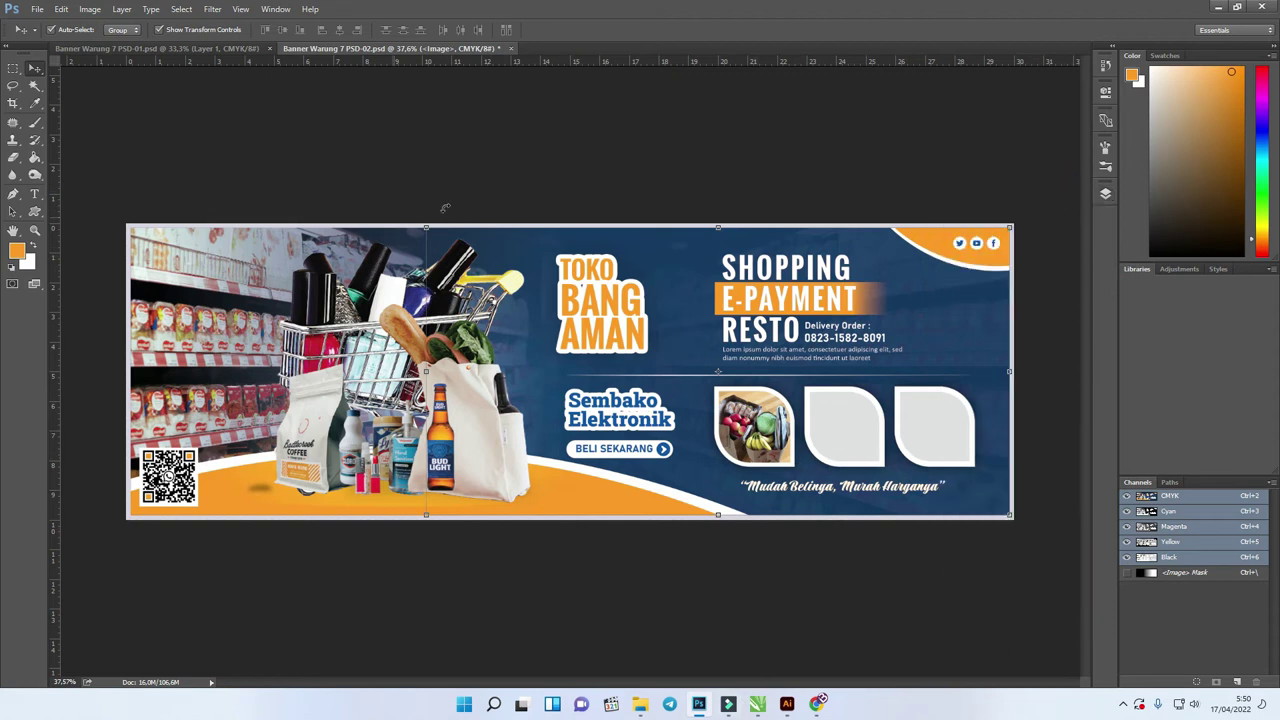
Switch to the banner template file Banner Warung Sembako 7 CDR.cdr in CorelDRAW
left_click(605, 157)
key("alt+Tab")
key("Tab")
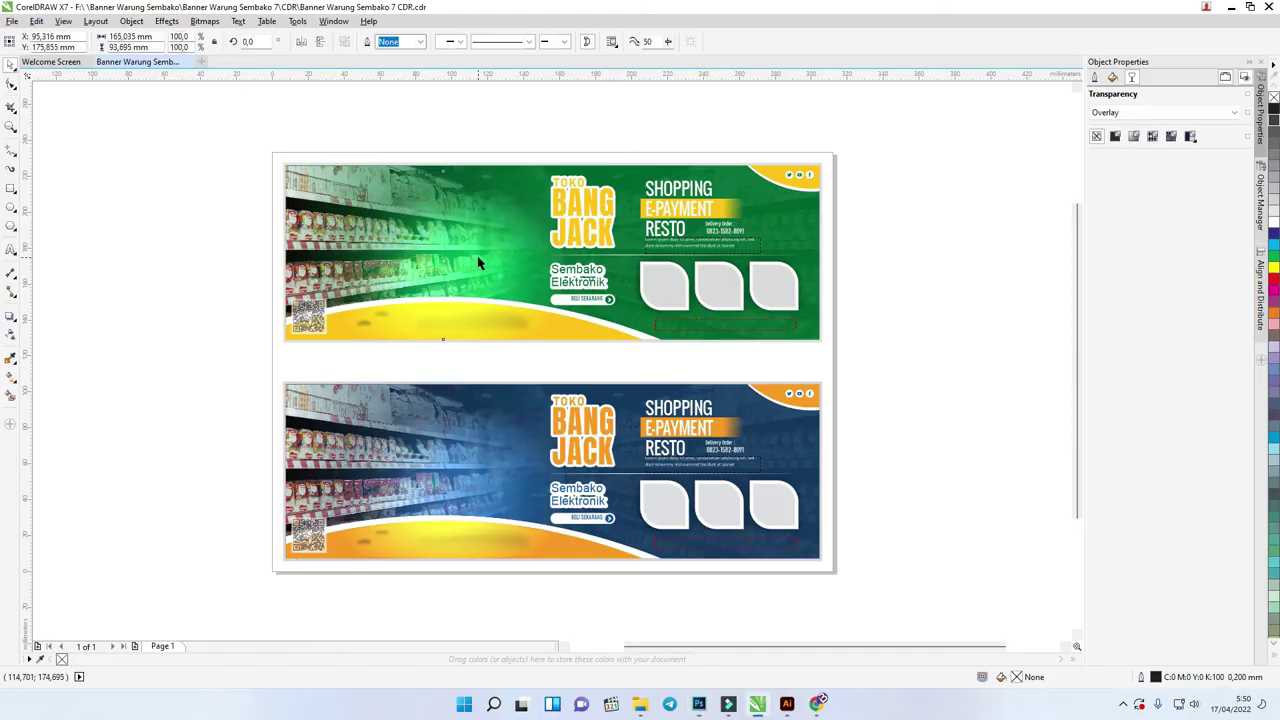
left_click(479, 263)
left_click_drag(484, 257, 419, 255)
key("ctrl+z")
left_click(1016, 305)
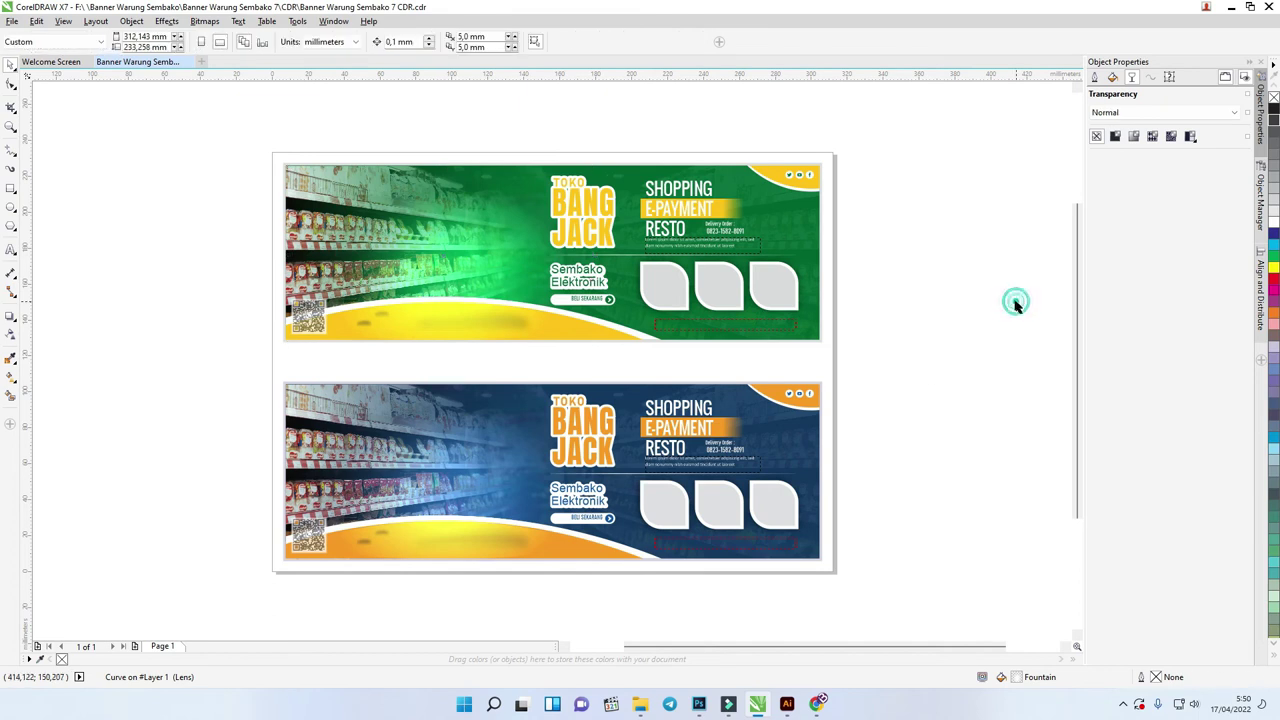
Shift the blue banner's TOKO BANG JACK title group to about X 178.6 mm, Y 75 mm
left_click(567, 412)
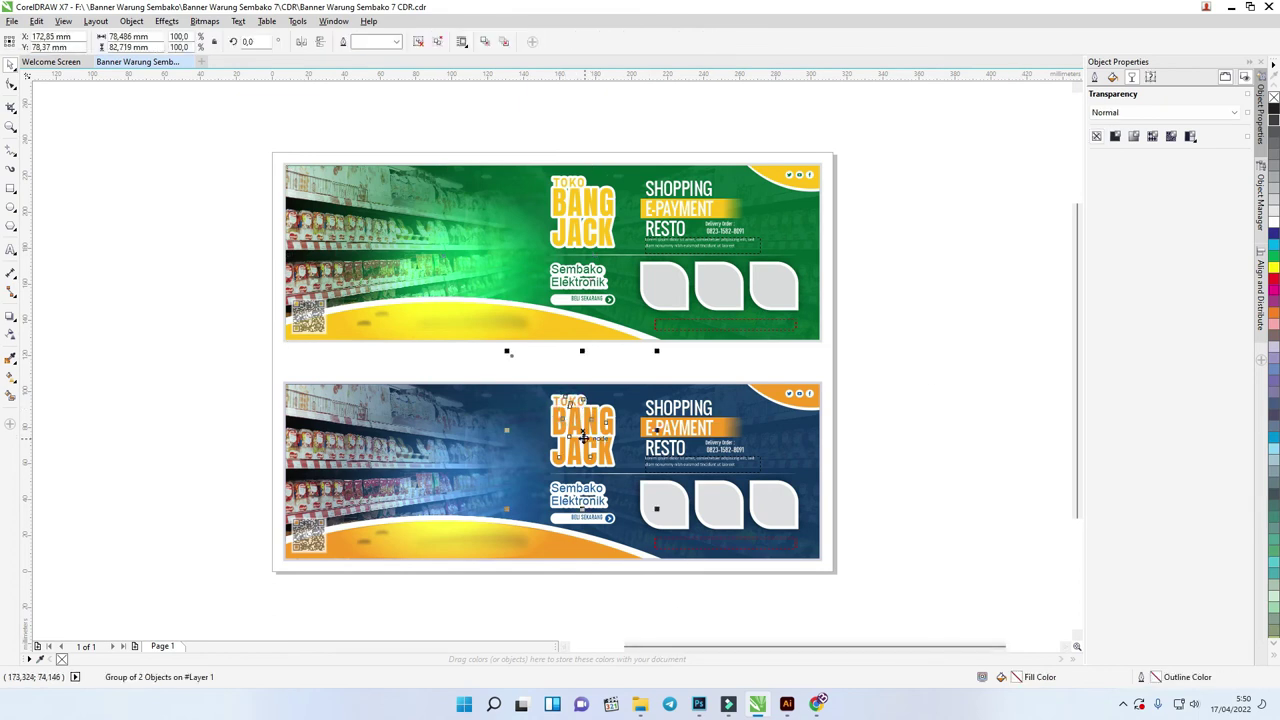
scroll(590, 413, "up", 2)
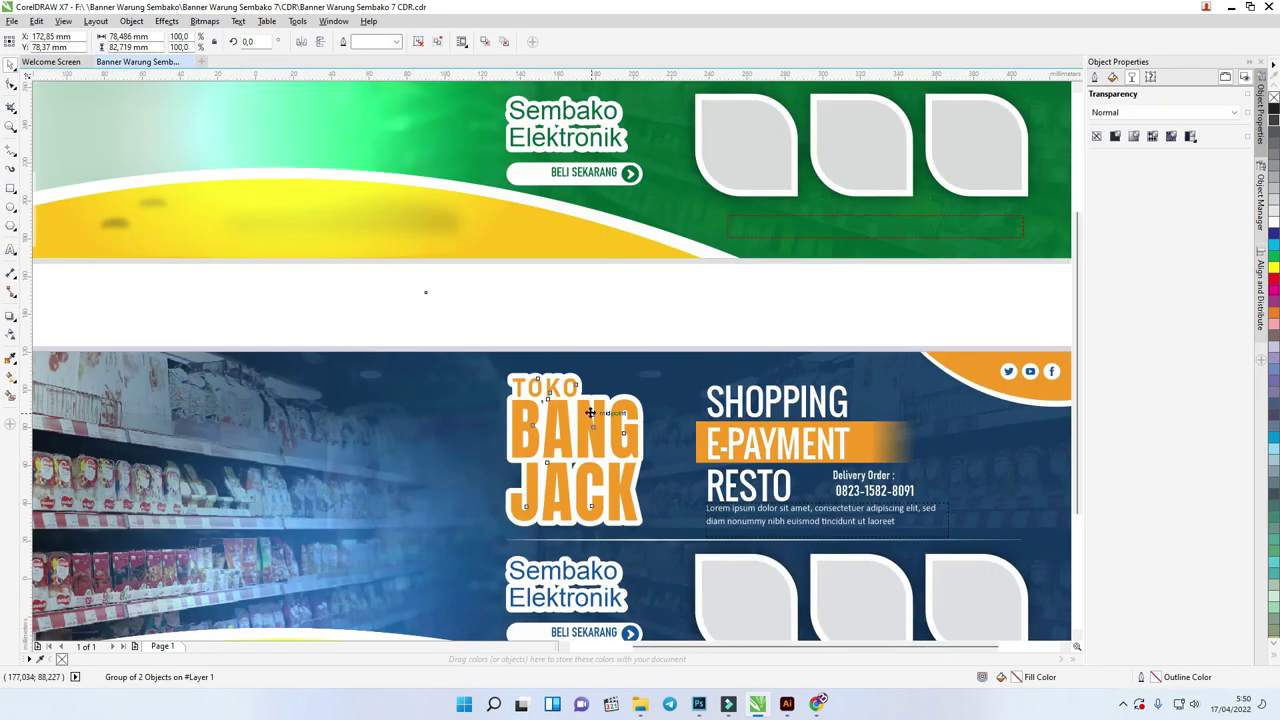
scroll(591, 421, "down", 2)
left_click_drag(593, 437, 152, 418)
left_click_drag(87, 393, 581, 430)
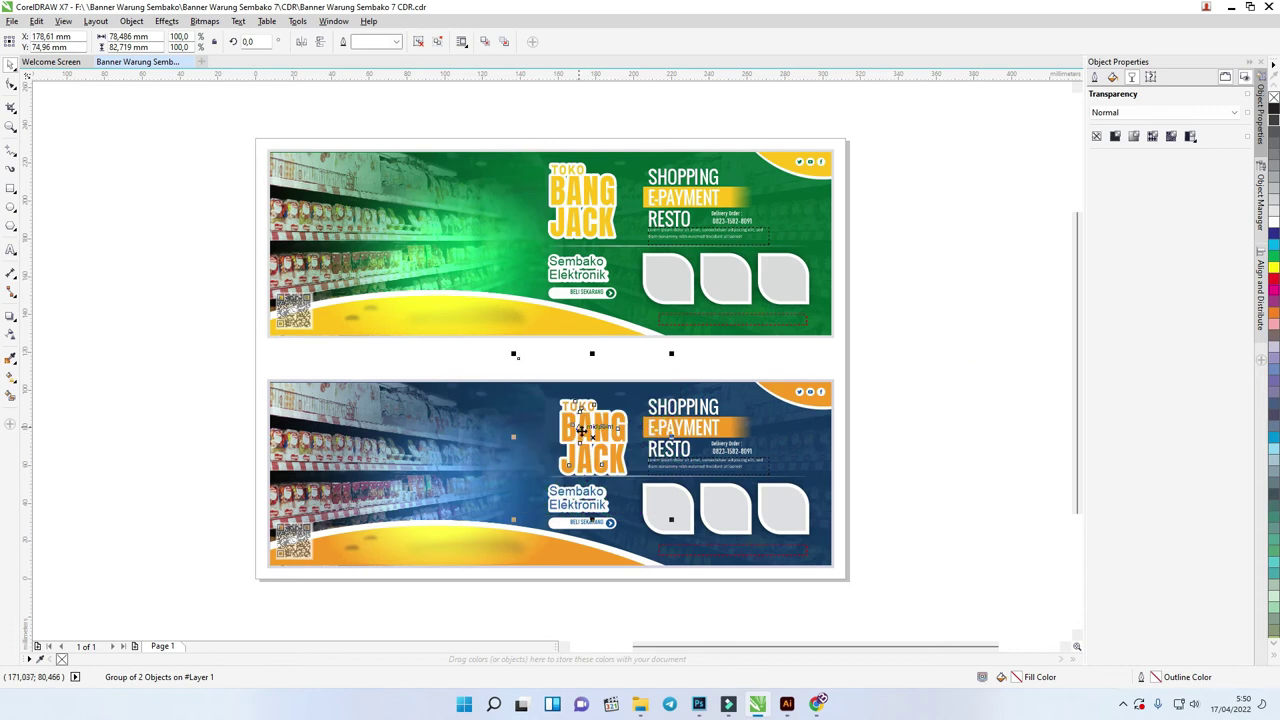
Try ungrouping all objects of the blue banner's title and select its separate parts to check them
right_click(583, 431)
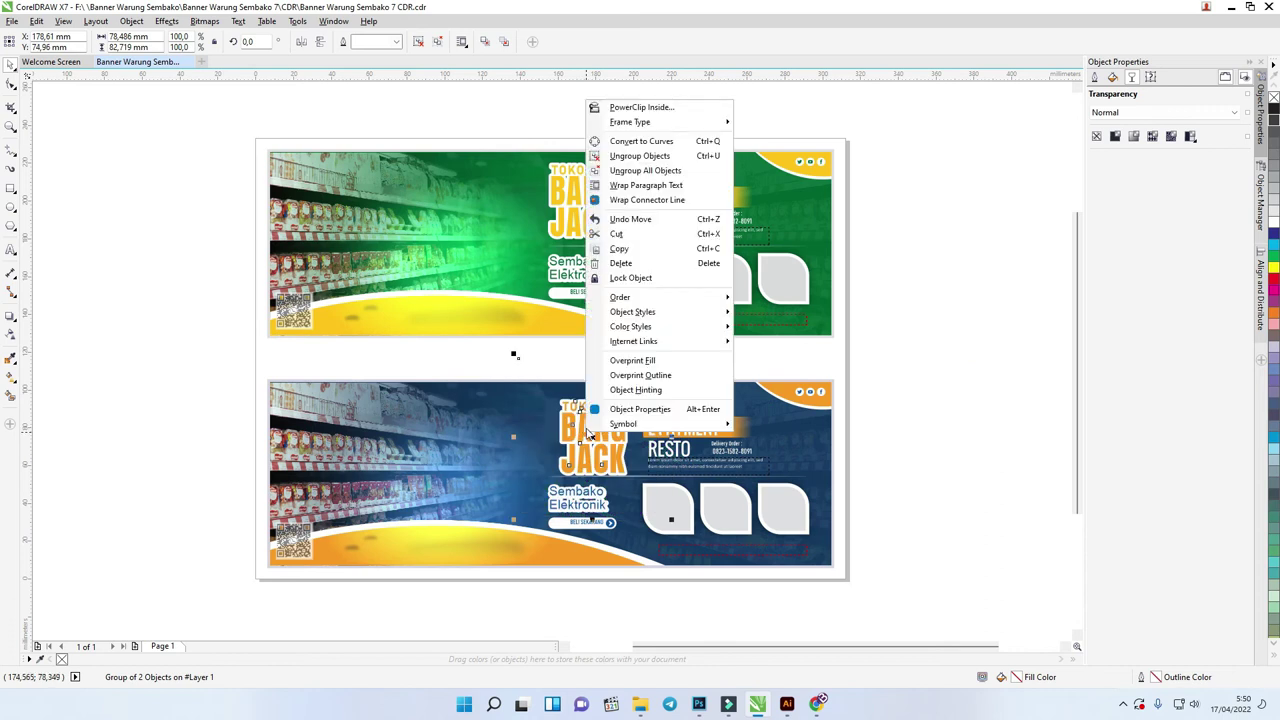
left_click(637, 171)
left_click(1020, 351)
scroll(600, 432, "up", 4)
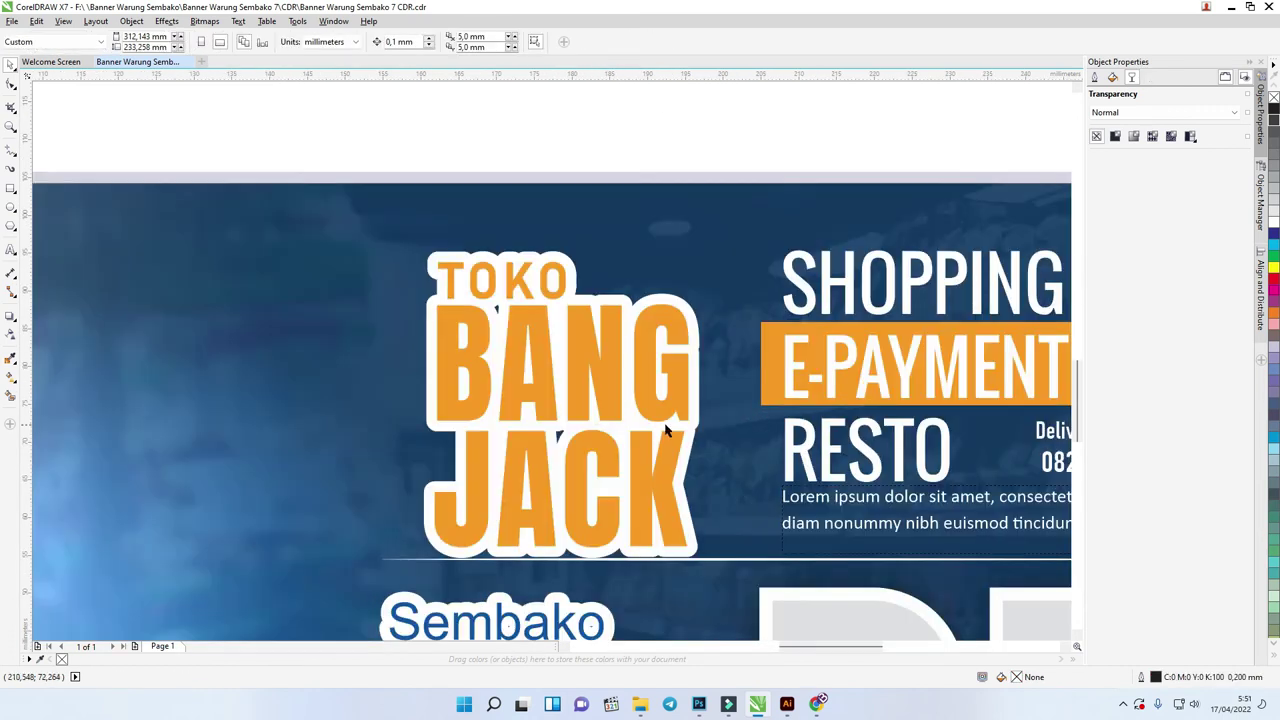
left_click(608, 338)
left_click(628, 292)
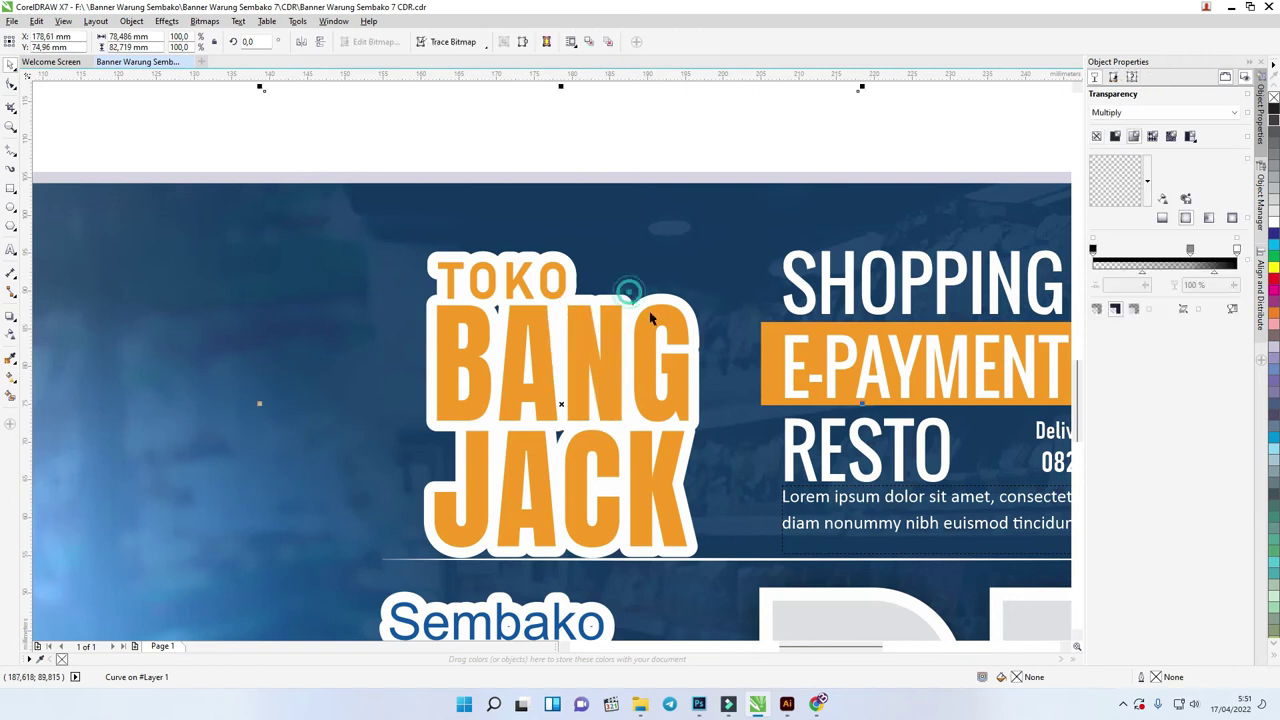
left_click(634, 391)
scroll(620, 390, "down", 3)
scroll(620, 390, "down", 2)
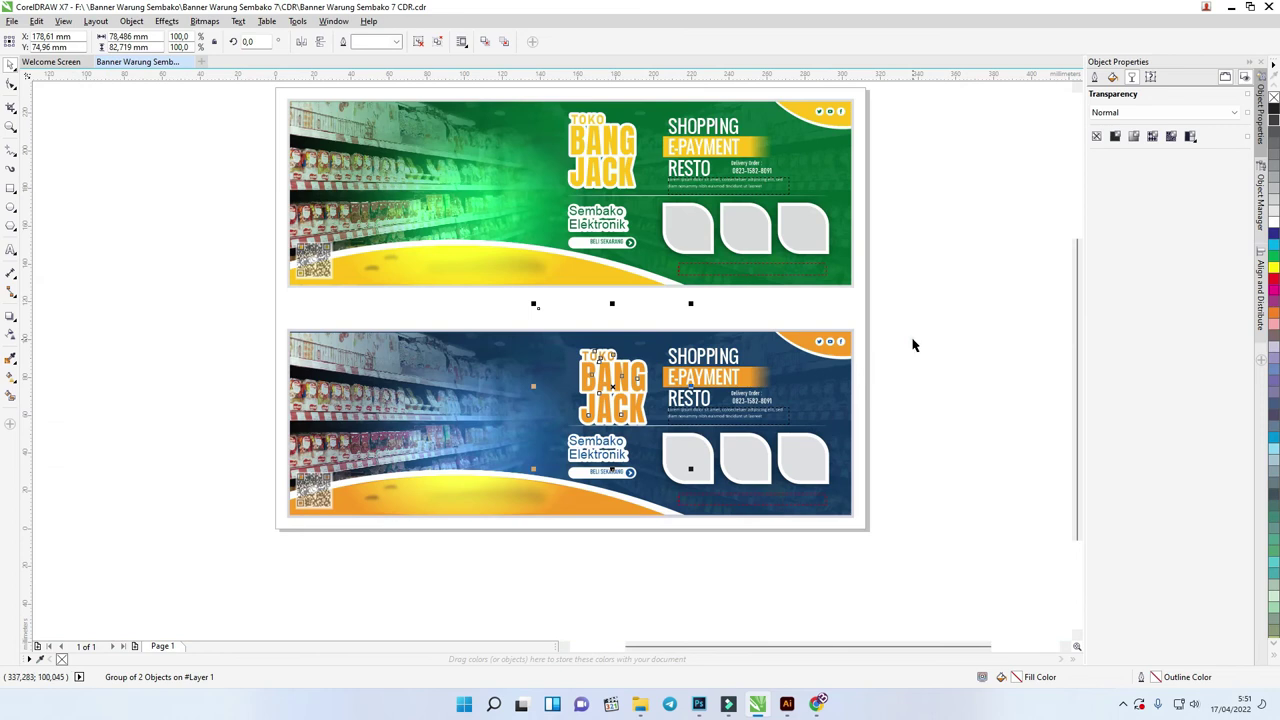
left_click(912, 345)
Add the three-line artistic text TOKO BANG JACK outside the page beside the blue banner, set in Arial Black
left_click(11, 251)
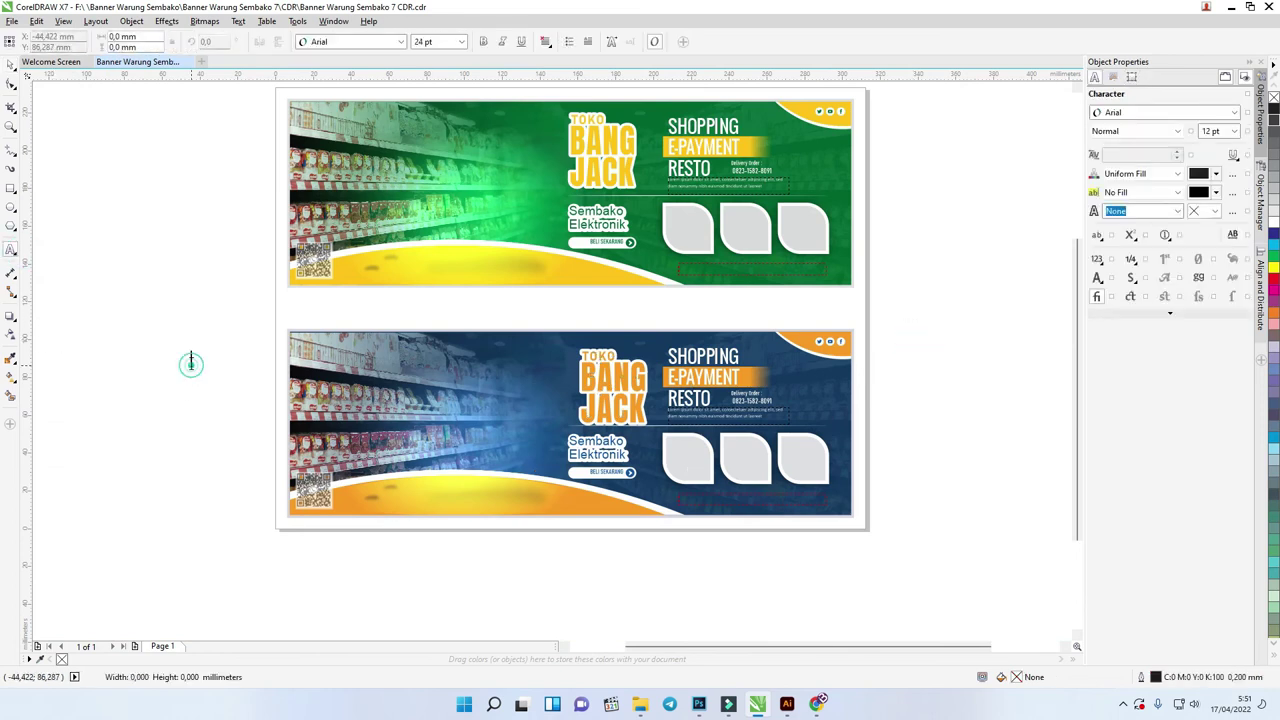
type("TOKO")
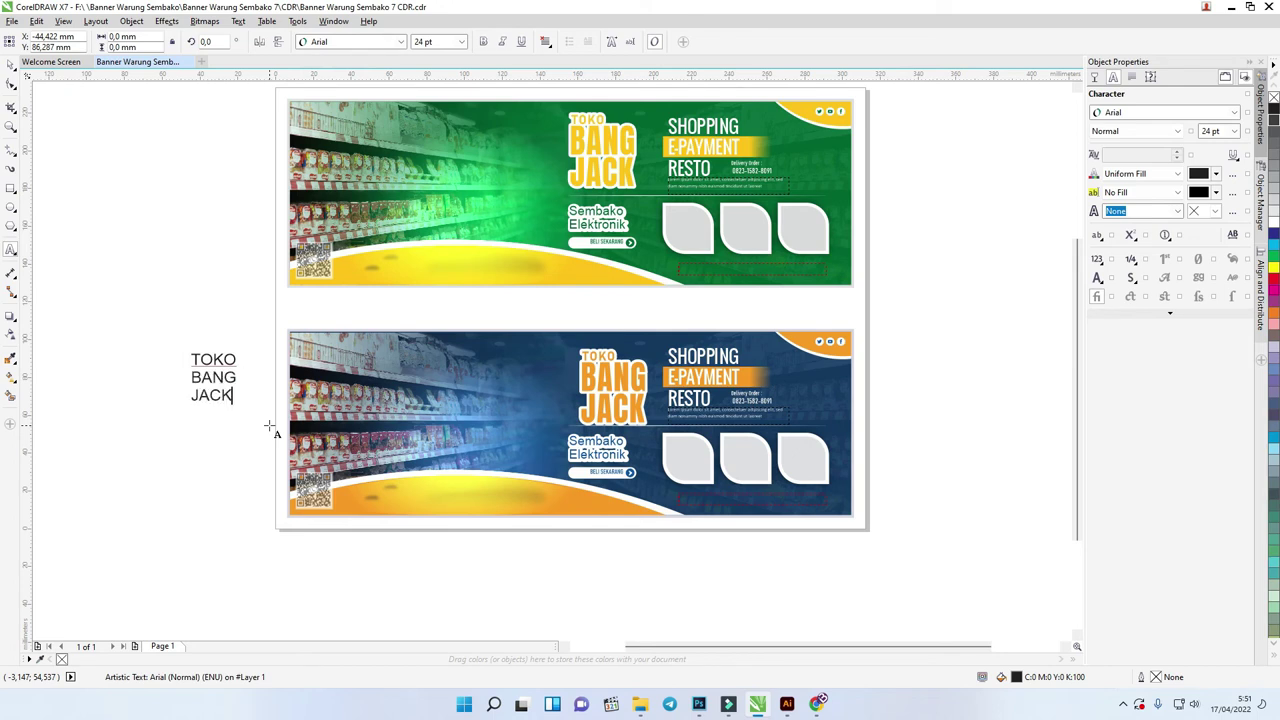
key("ctrl+a")
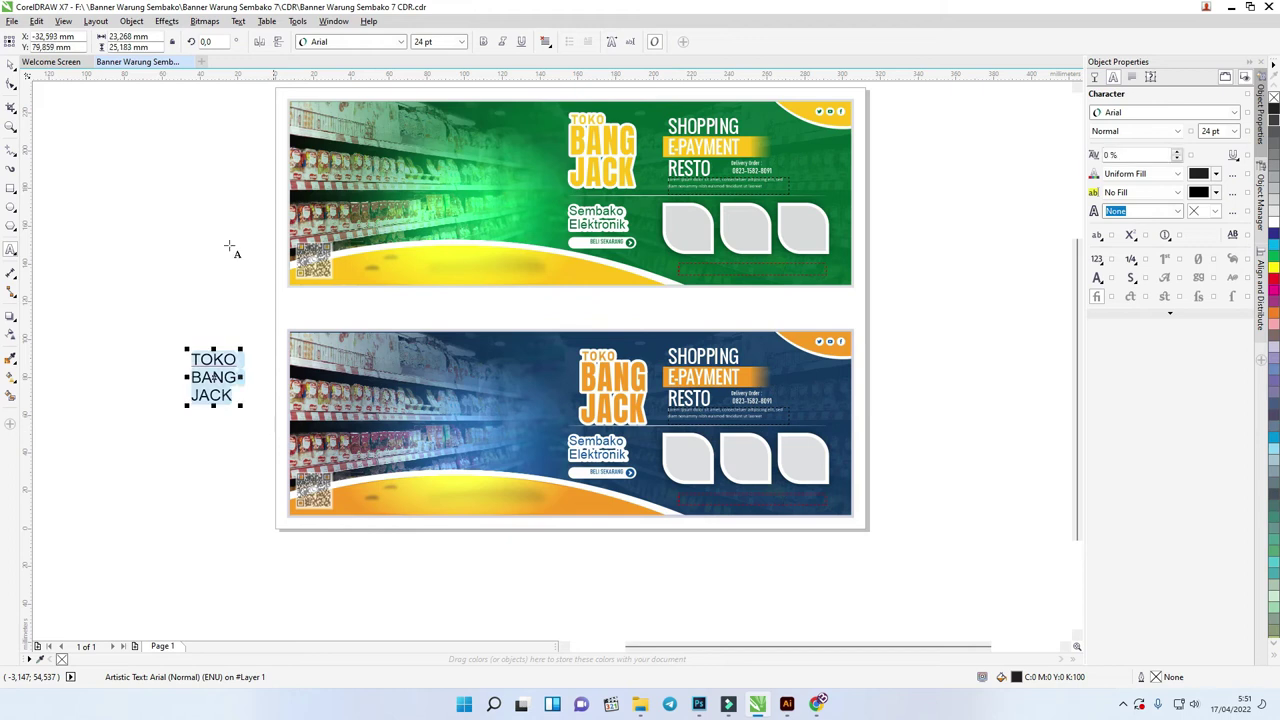
left_click(350, 42)
left_click(338, 124)
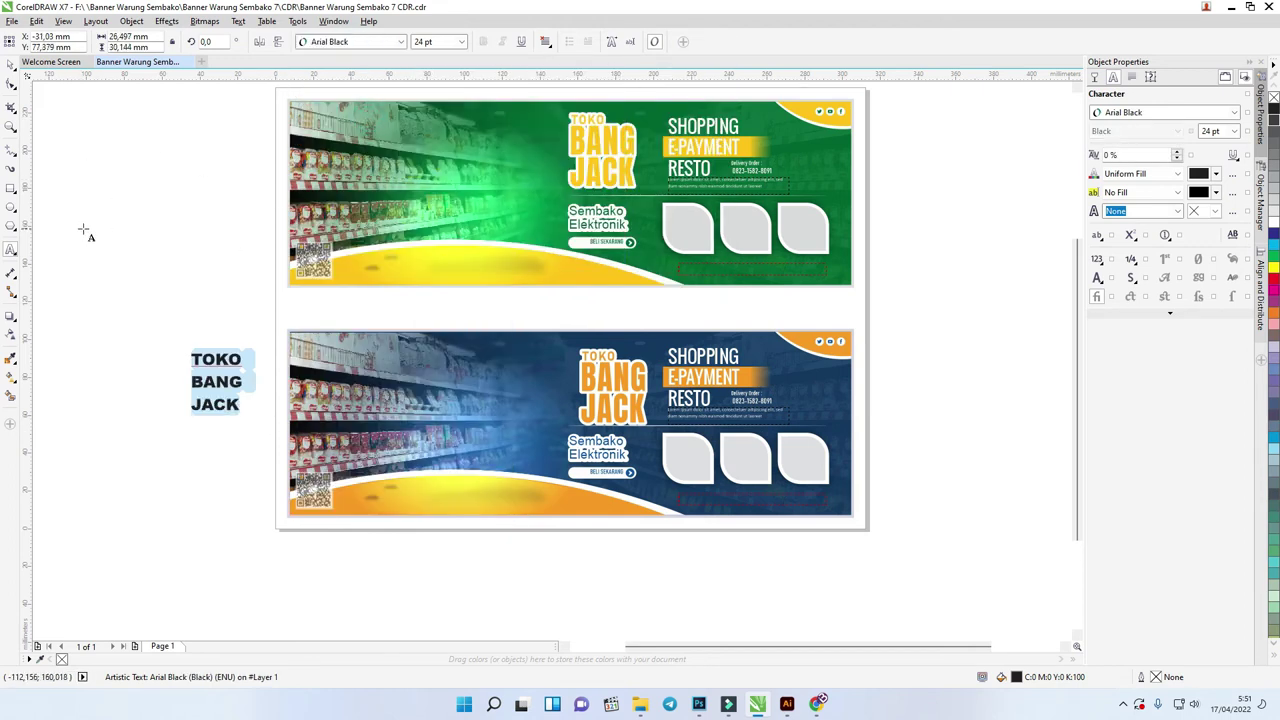
scroll(90, 222, "up", 1)
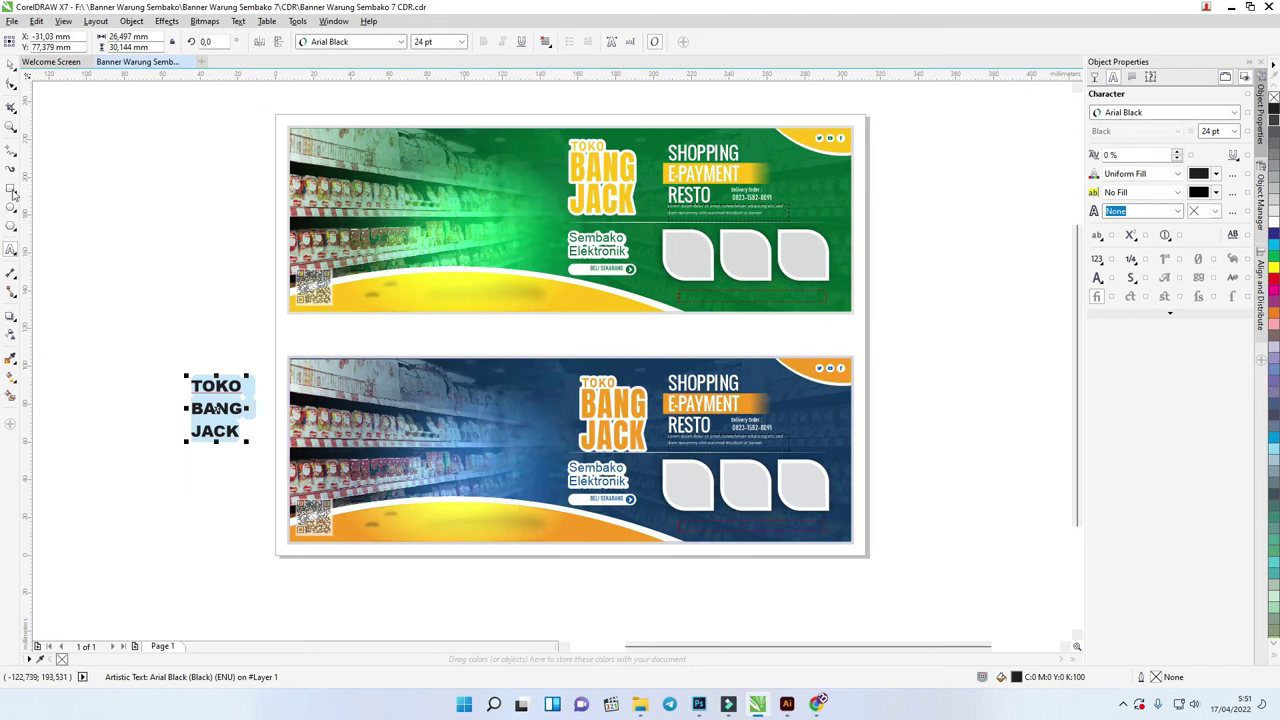
Tighten the new text's line spacing with the Shape tool until the block is about 20 mm tall
left_click(12, 86)
left_click_drag(182, 440, 182, 406)
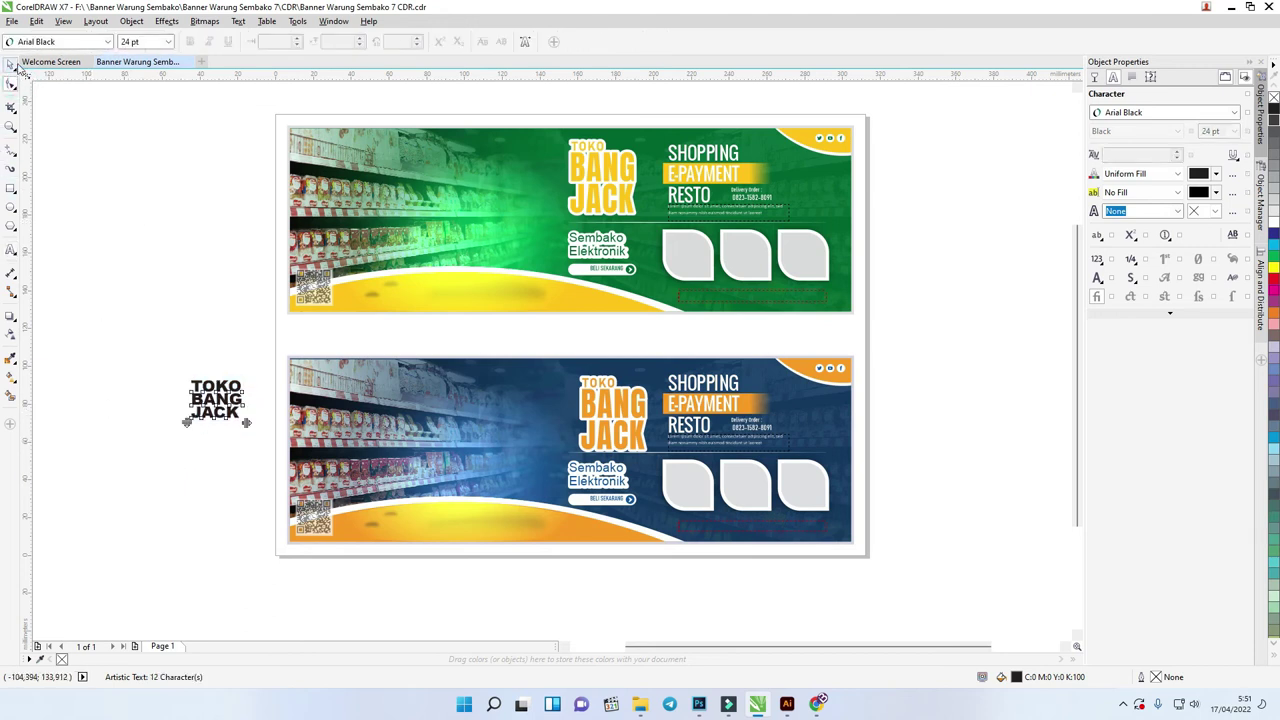
left_click(12, 64)
scroll(126, 383, "up", 2)
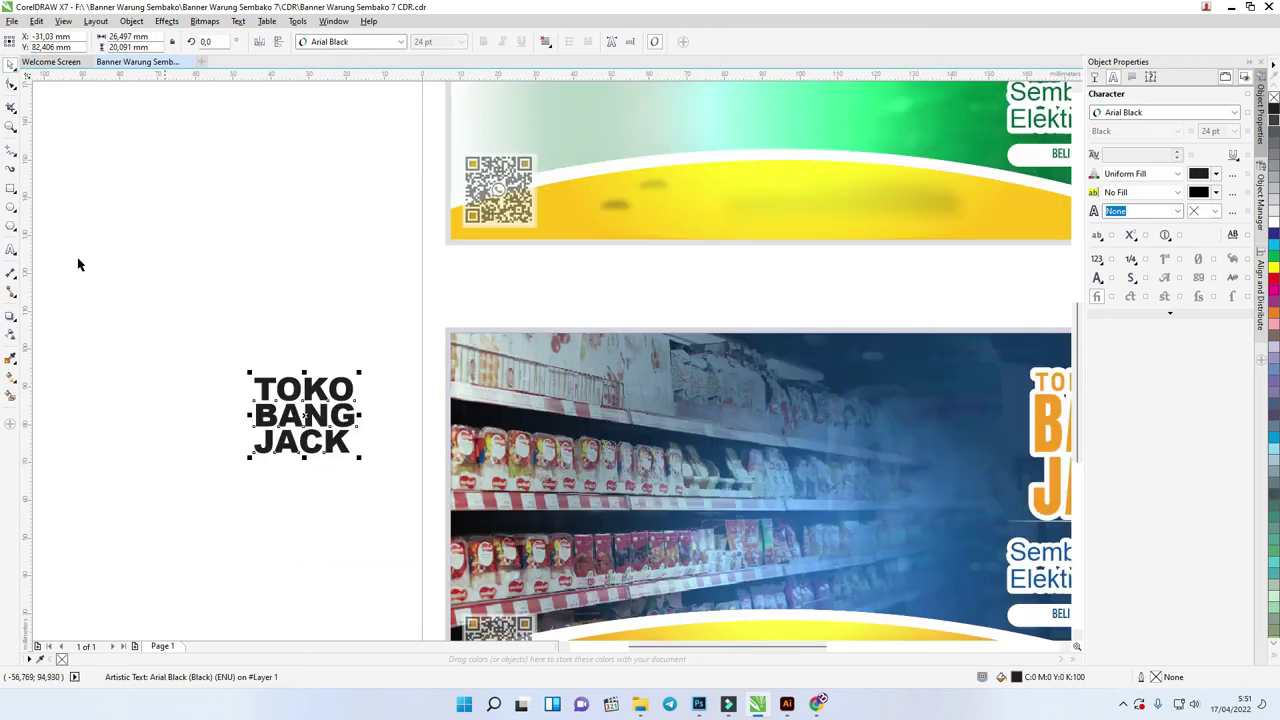
Set the size of the characters of the word TOKO in the new text to 11 pt
left_click(13, 88)
left_click_drag(154, 314, 368, 407)
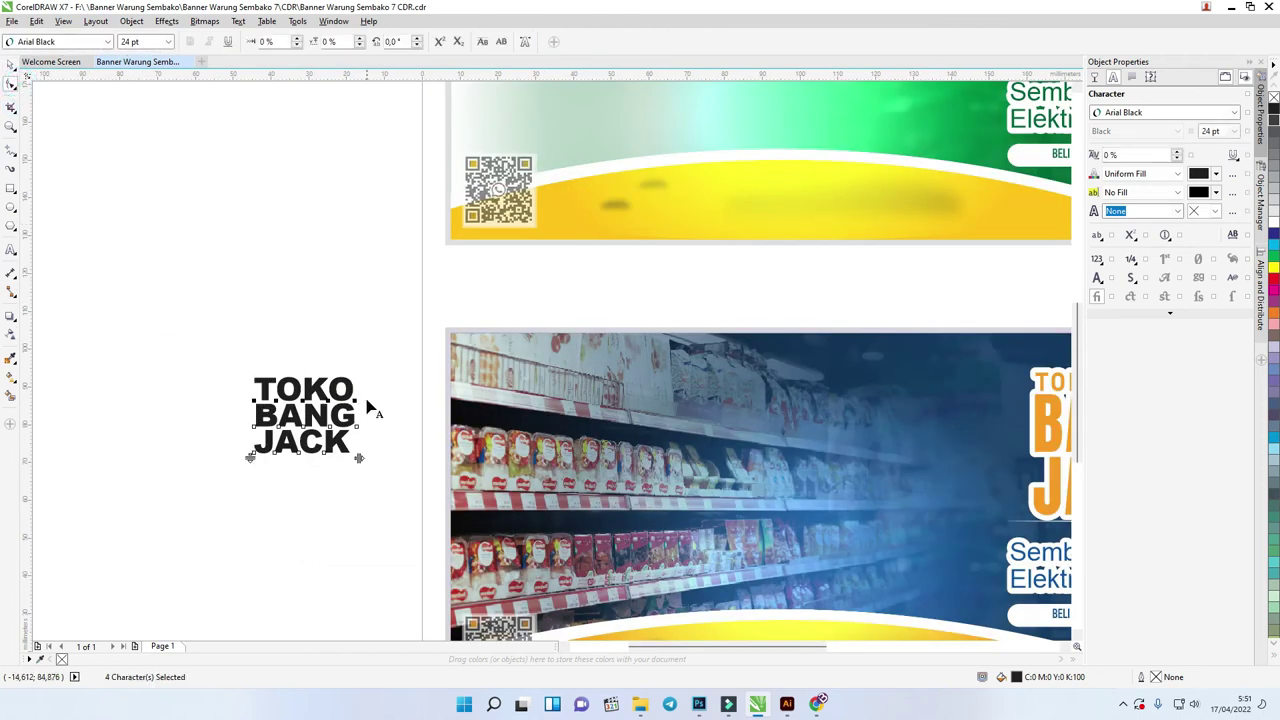
left_click(168, 41)
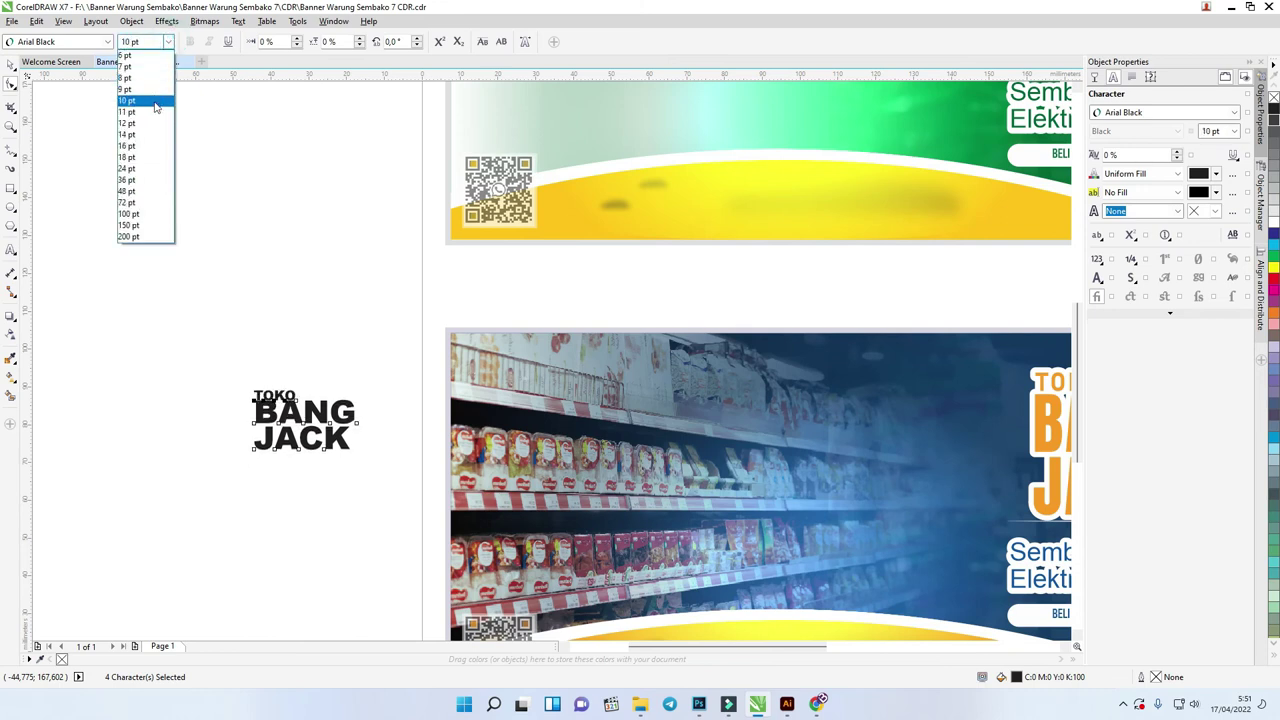
left_click(150, 112)
Nudge the TOKO characters up to a vertical shift of 21% above the word BANG
left_click_drag(221, 369, 308, 410)
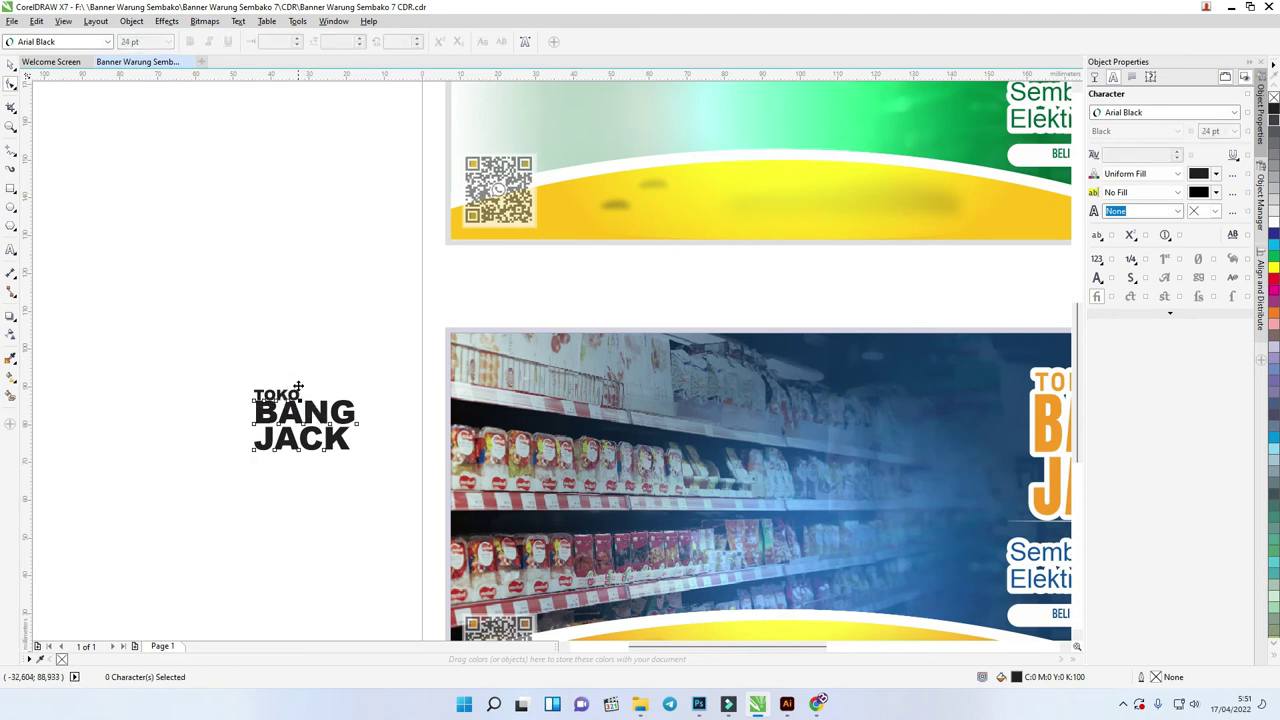
left_click_drag(170, 348, 324, 401)
key("Up")
key("Up")
key("Up")
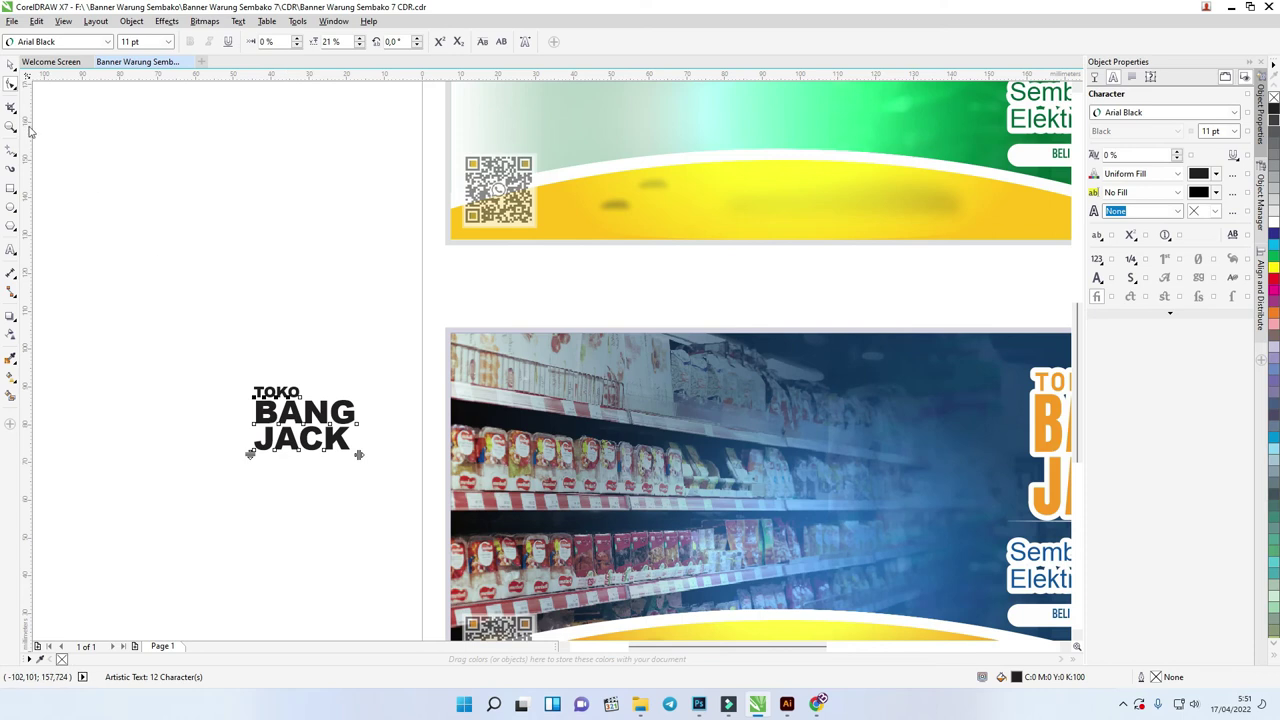
left_click(11, 64)
Sample the orange C0 M46 Y98 K0 from the blue banner's curve and apply it to the new text's outline and fill
scroll(343, 347, "down", 1)
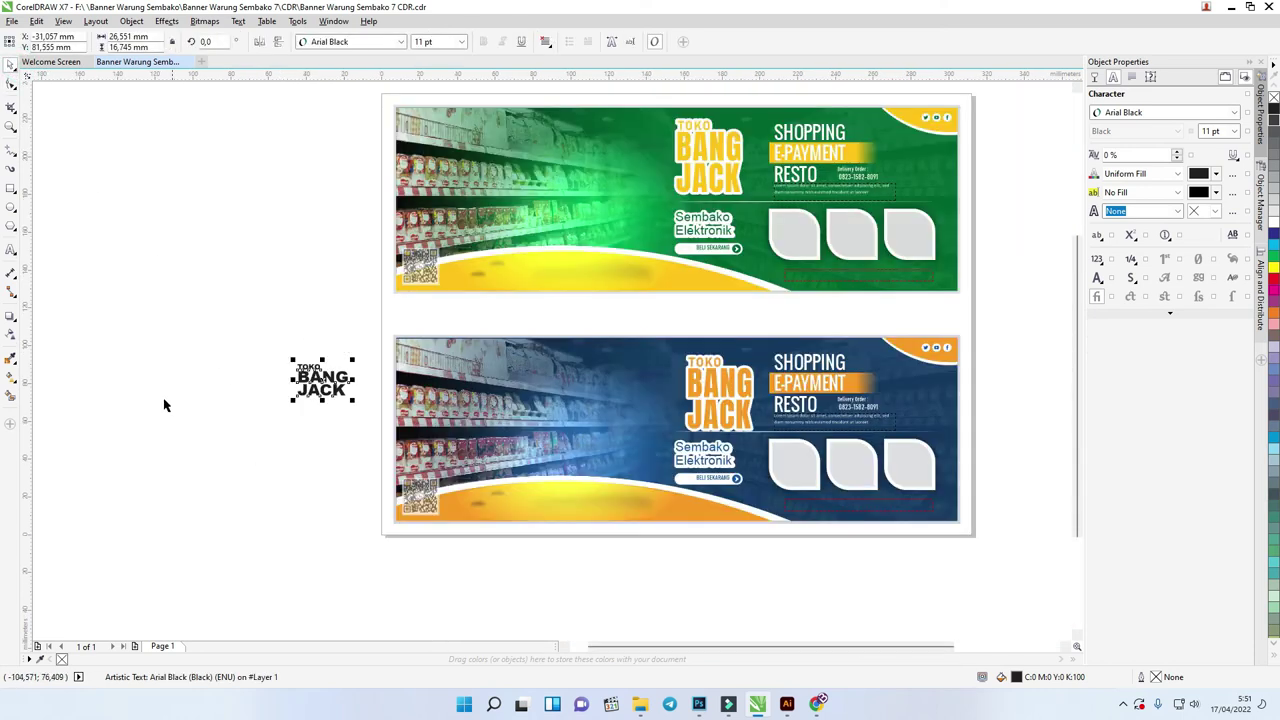
left_click(10, 358)
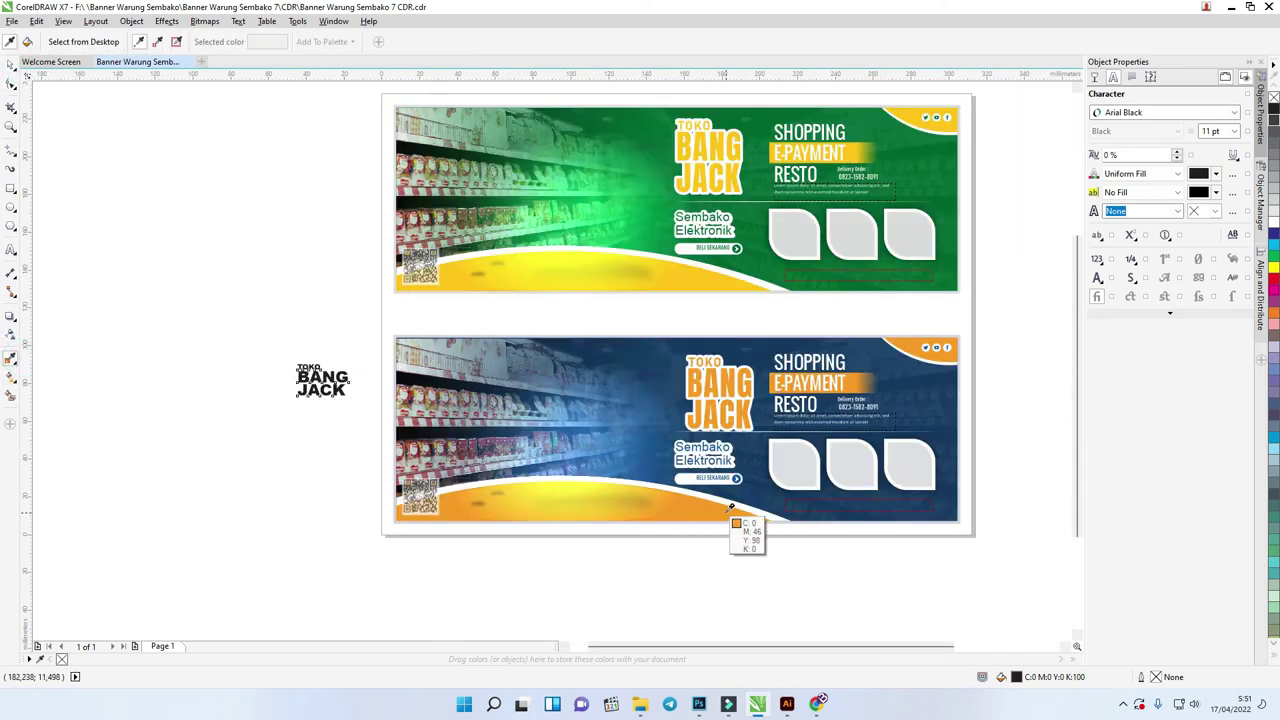
left_click(733, 514)
left_click(325, 380)
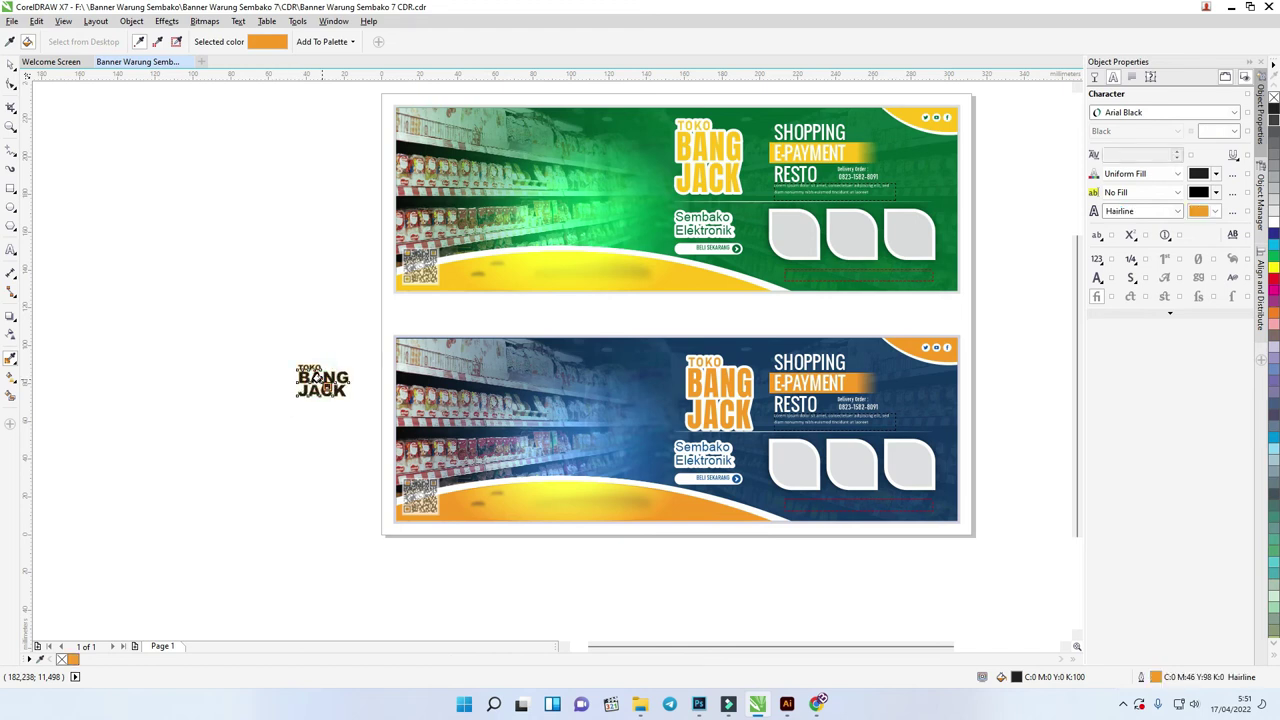
scroll(345, 368, "up", 3)
left_click(341, 356)
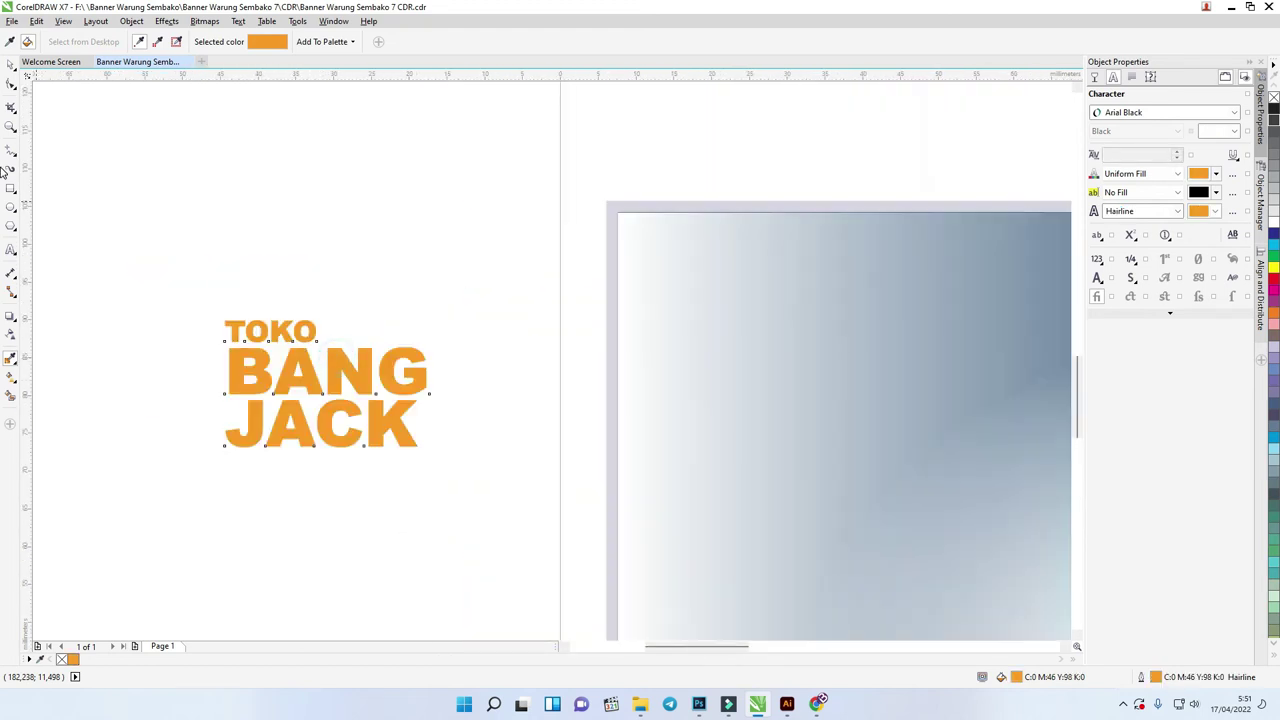
left_click(10, 63)
Move the orange TOKO BANG JACK text onto the upper-left part of the blue banner's shelf photo
scroll(240, 320, "down", 3)
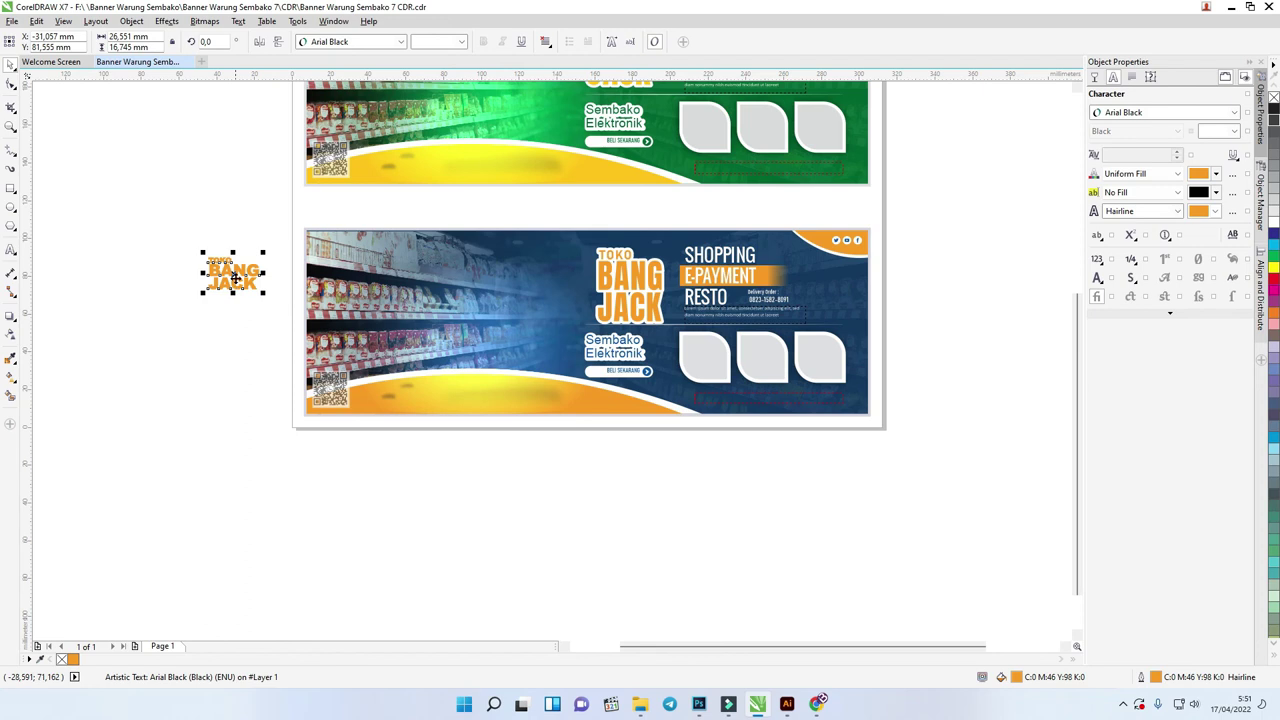
scroll(506, 294, "up", 4)
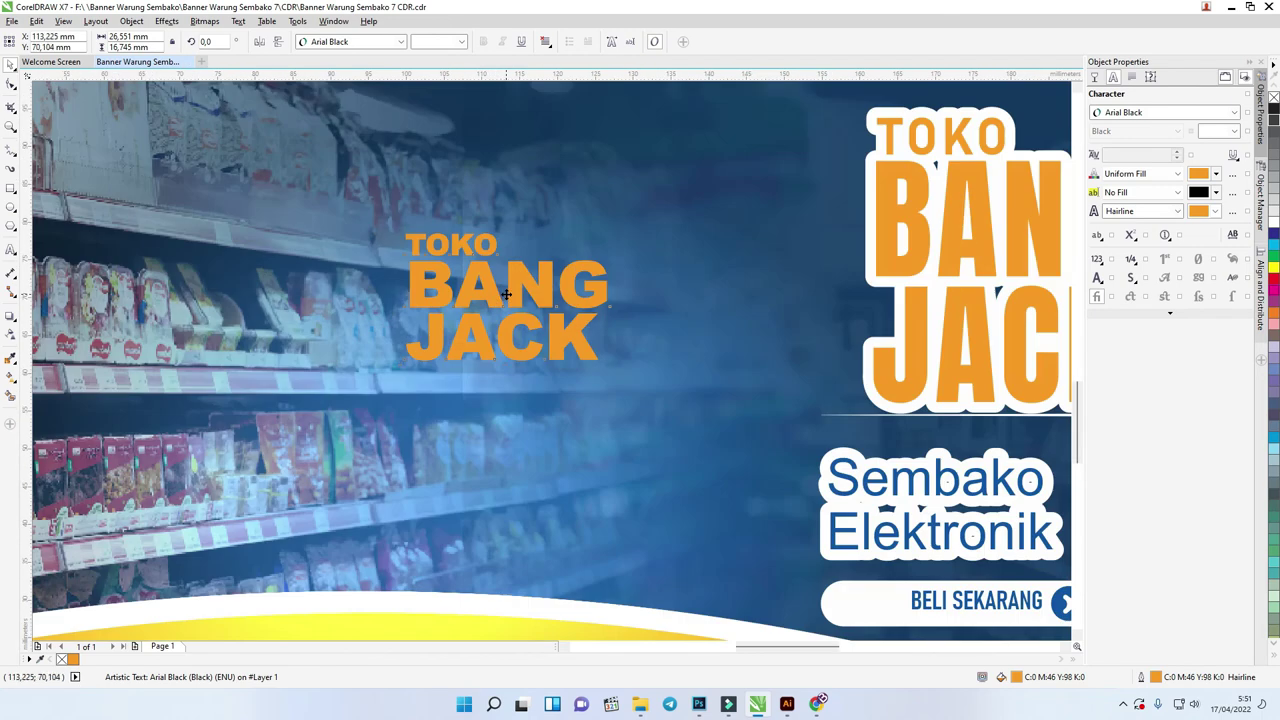
left_click_drag(521, 300, 322, 228)
scroll(442, 224, "down", 5)
scroll(300, 249, "up", 3)
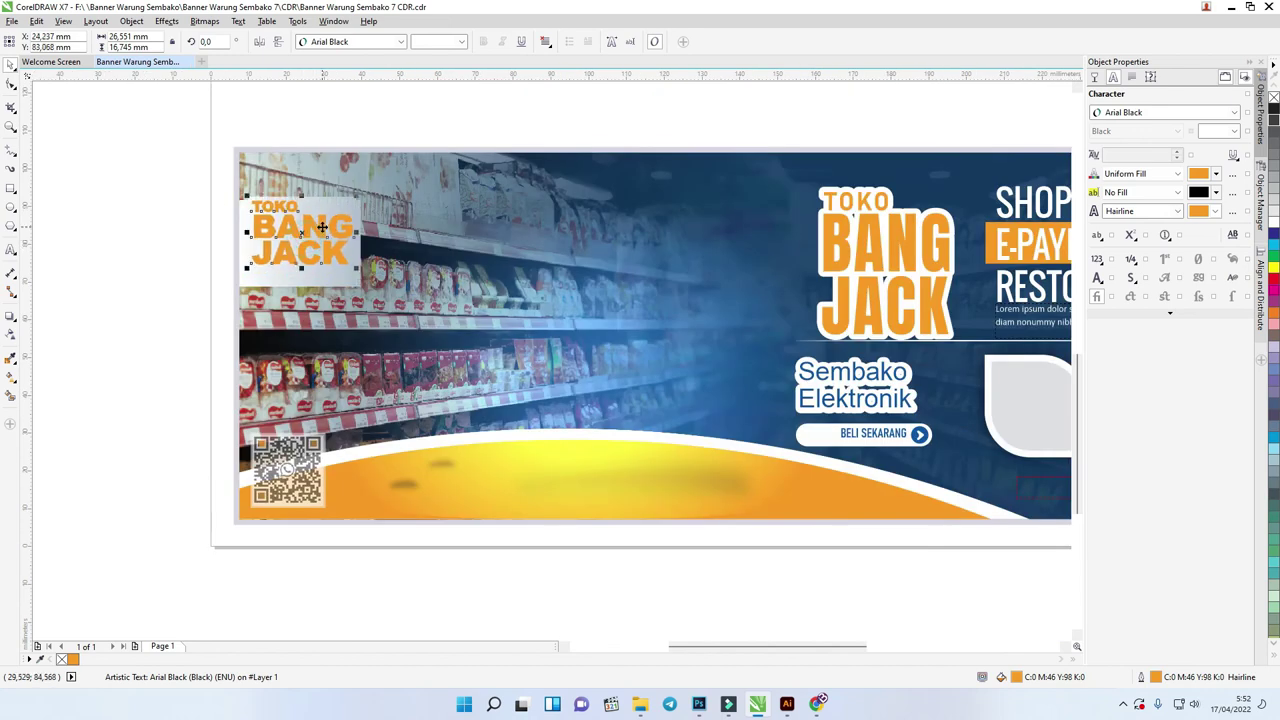
Add a one-step outside contour with a 0.977 mm offset around the orange TOKO BANG JACK text on the shelf photo
scroll(289, 206, "up", 2)
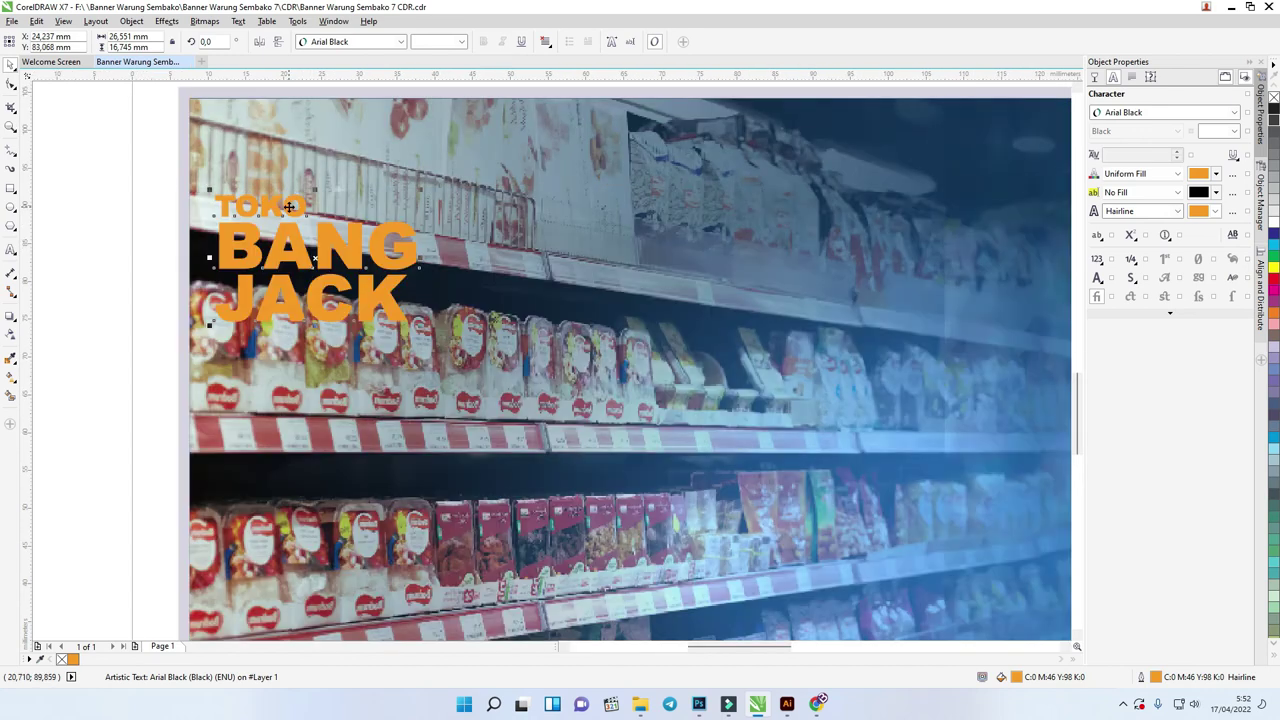
left_click(12, 320)
left_click(55, 314)
left_click(12, 316)
left_click(55, 332)
left_click_drag(340, 244, 314, 190)
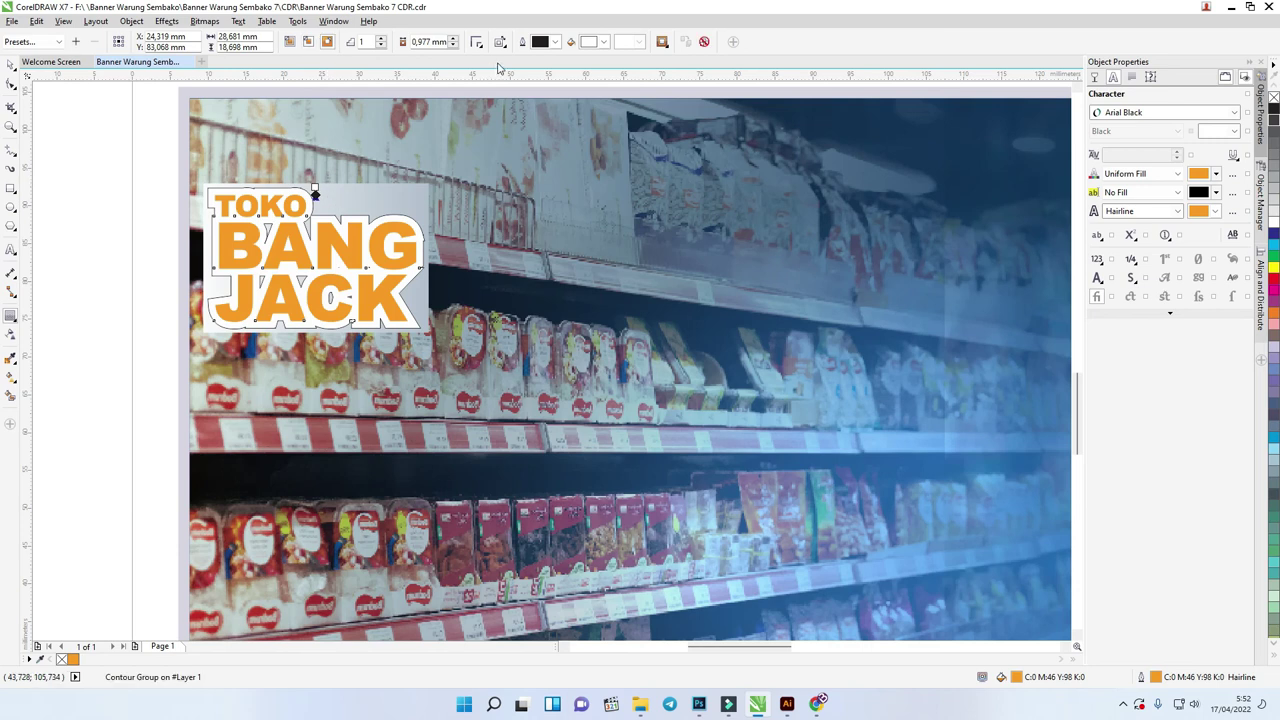
Set both the outline and the fill colour of the new text's contour to white
scroll(440, 125, "down", 3)
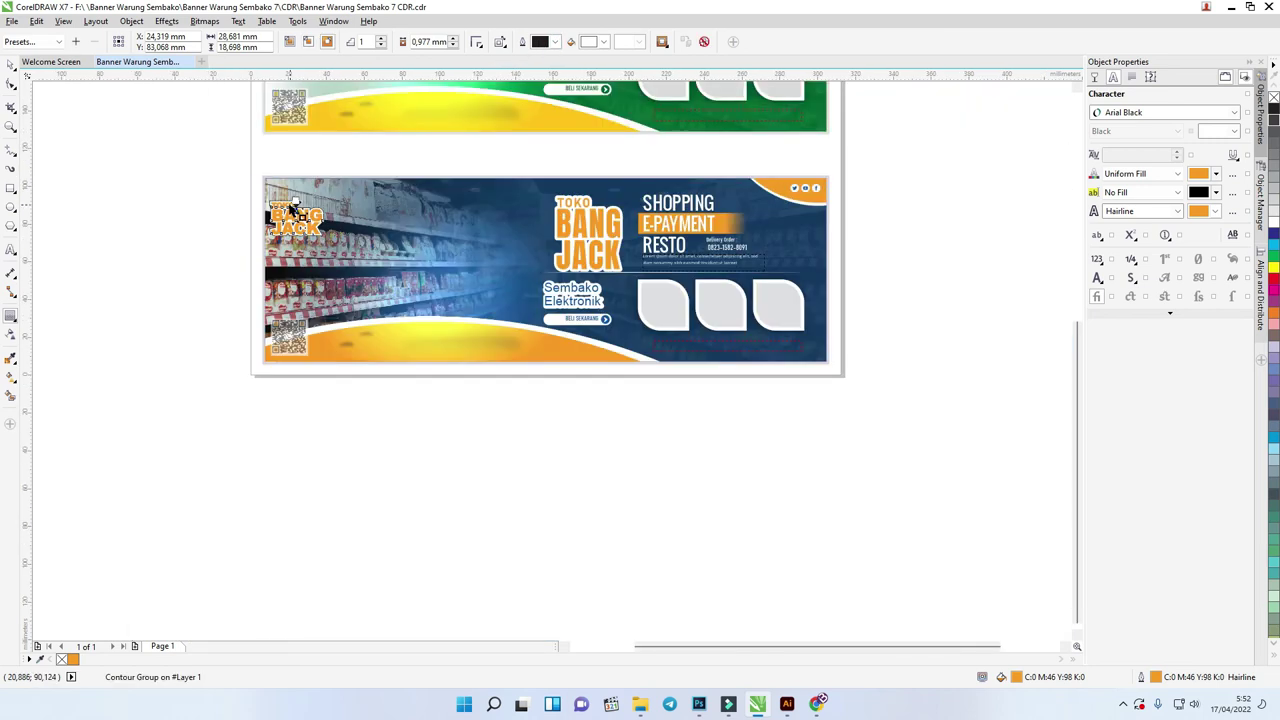
scroll(500, 100, "up", 2)
left_click(556, 41)
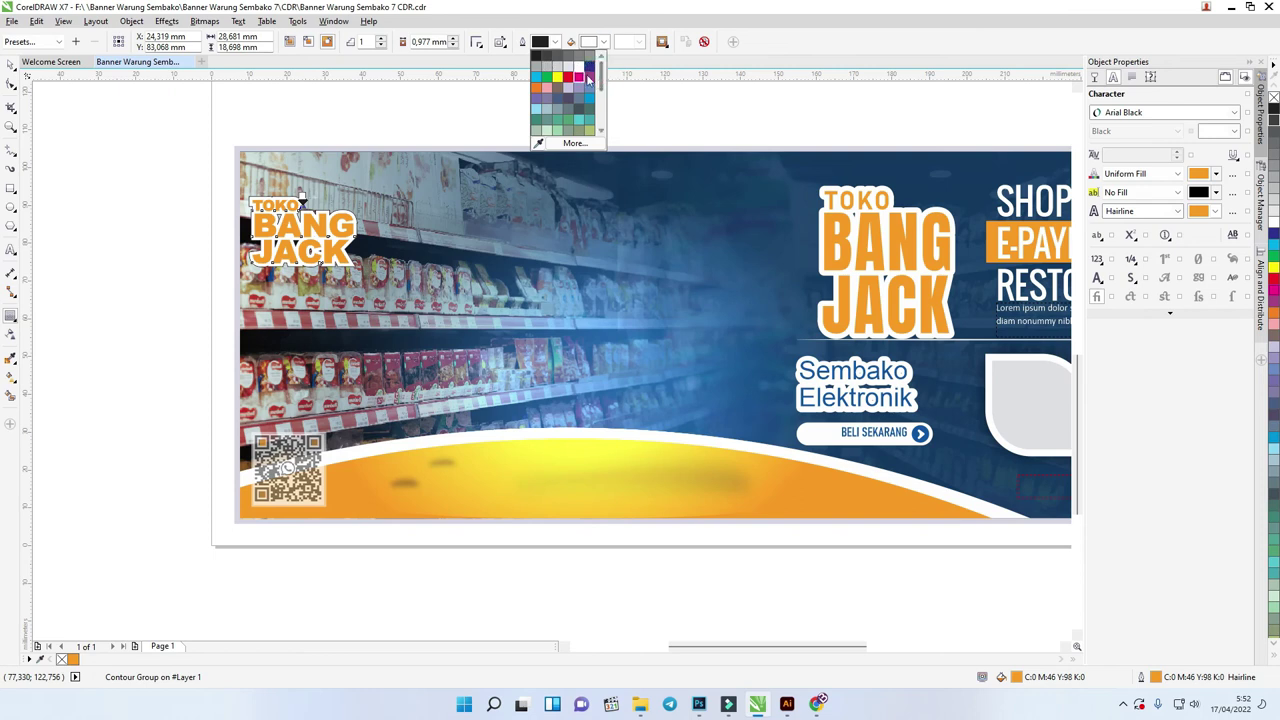
left_click(600, 70)
left_click(577, 66)
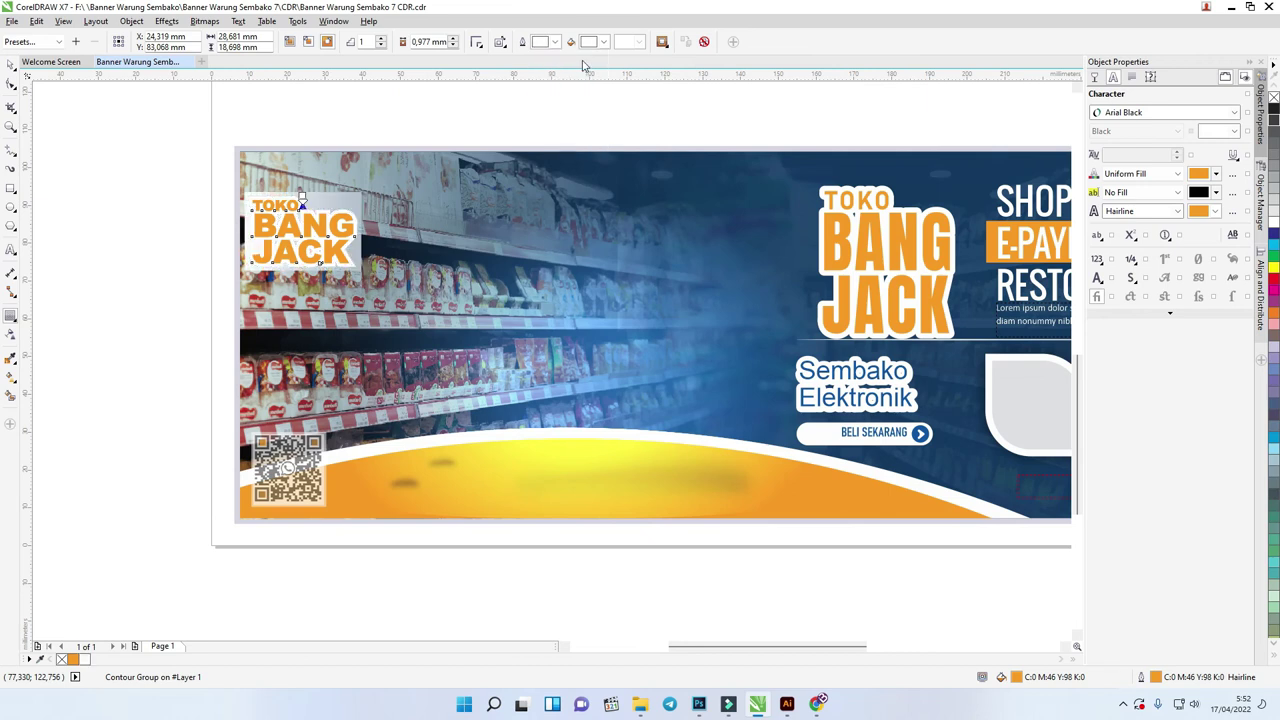
left_click(604, 42)
left_click(623, 51)
scroll(270, 205, "up", 2)
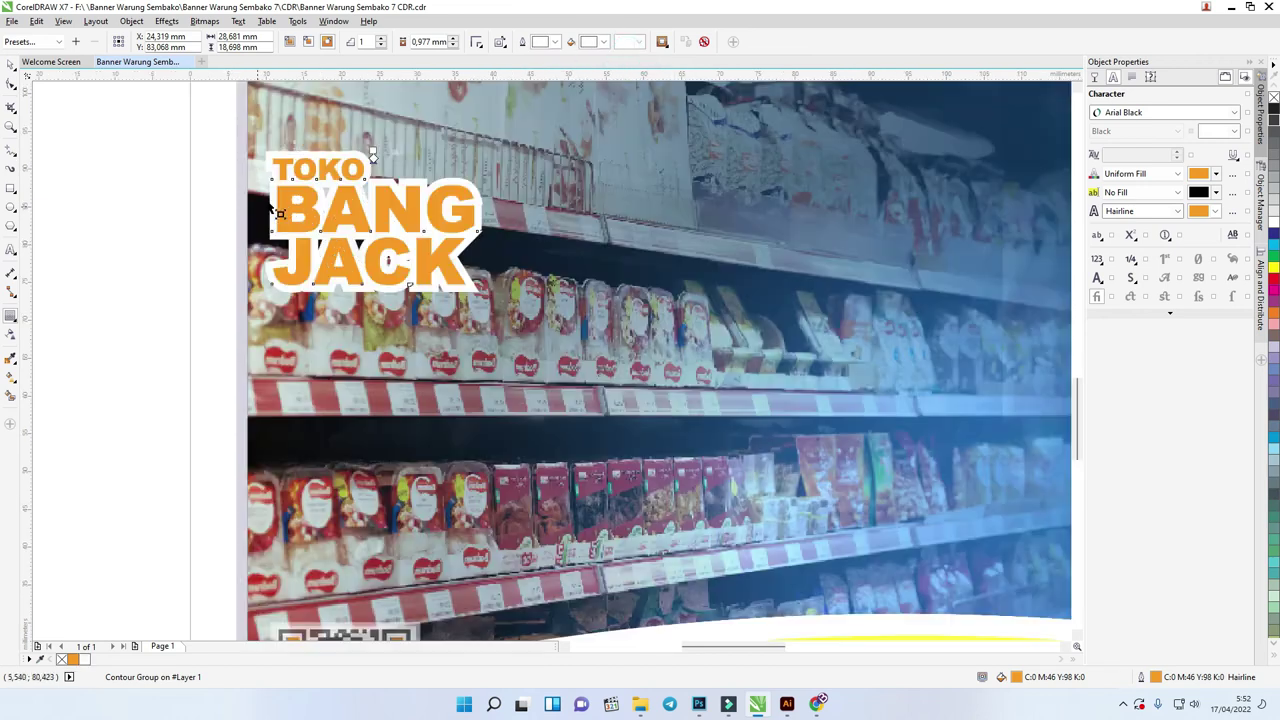
Change the contour's corner style to rounded corners
left_click(500, 41)
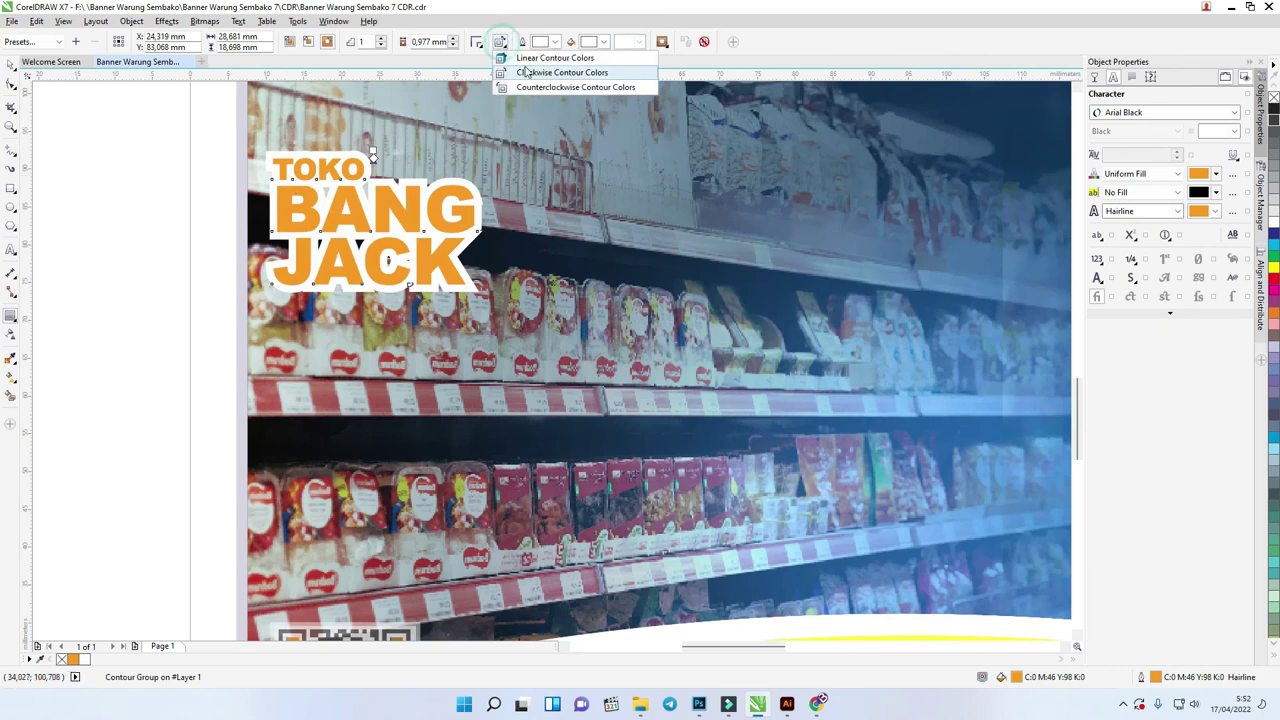
left_click(478, 45)
left_click(492, 80)
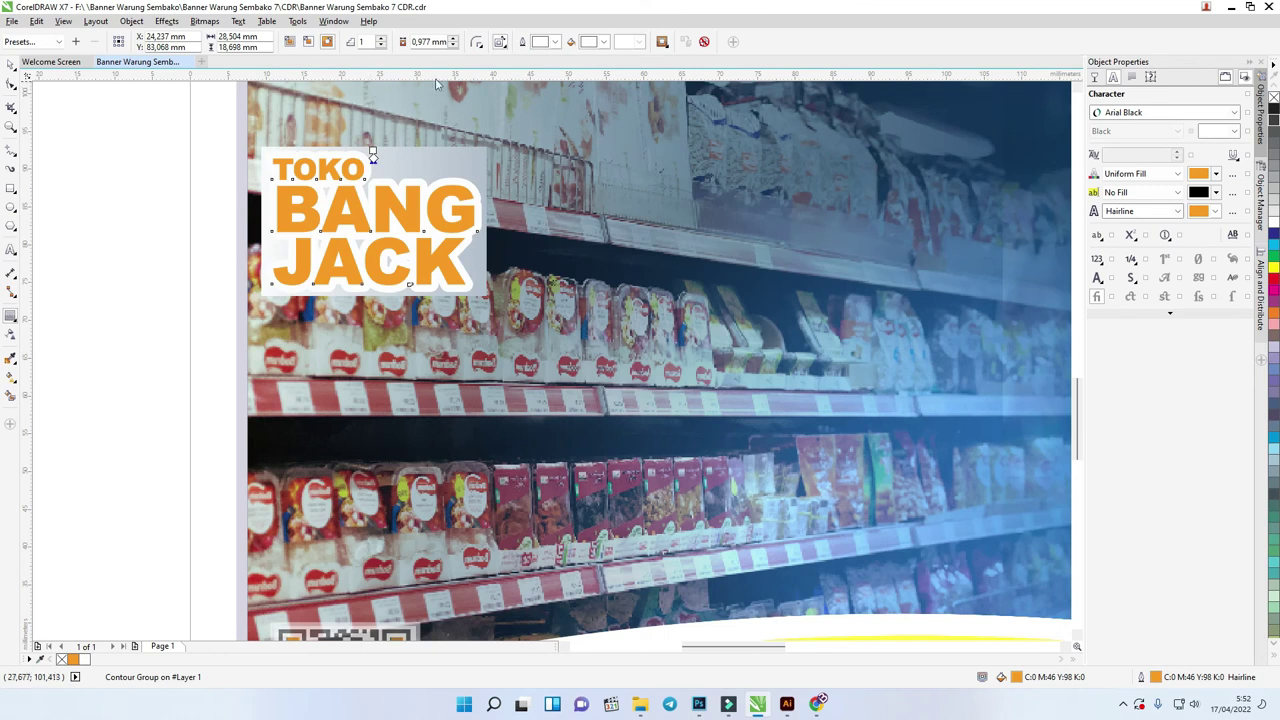
Move the contoured TOKO BANG JACK text over the lower-right part of the larger existing title on the blue banner
scroll(131, 149, "down", 3)
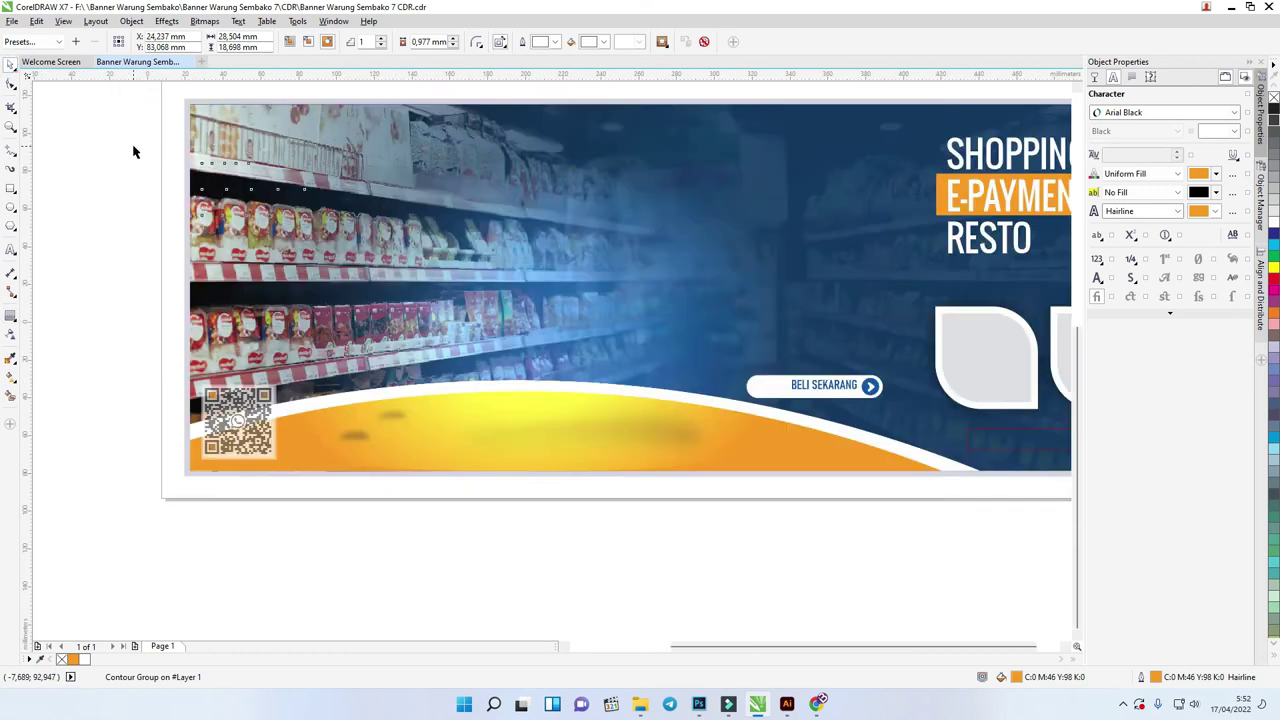
left_click(188, 165)
left_click_drag(605, 195, 525, 195)
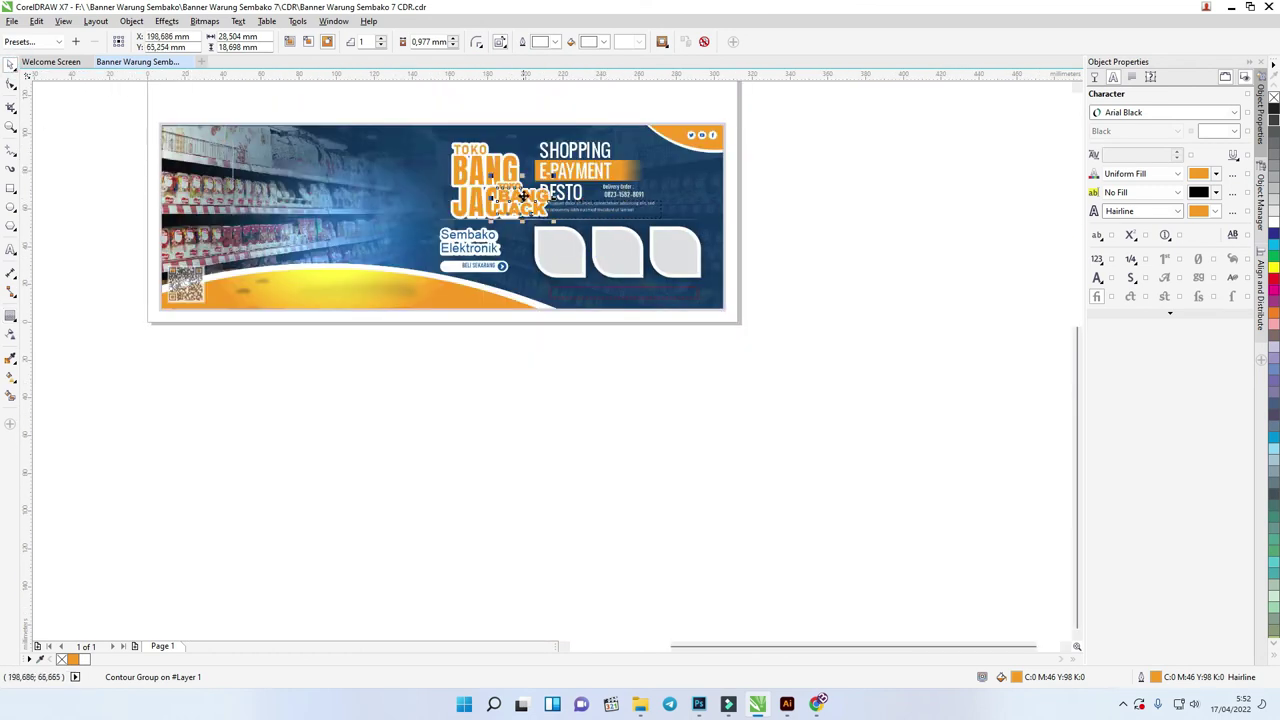
scroll(525, 193, "up", 5)
scroll(525, 193, "down", 5)
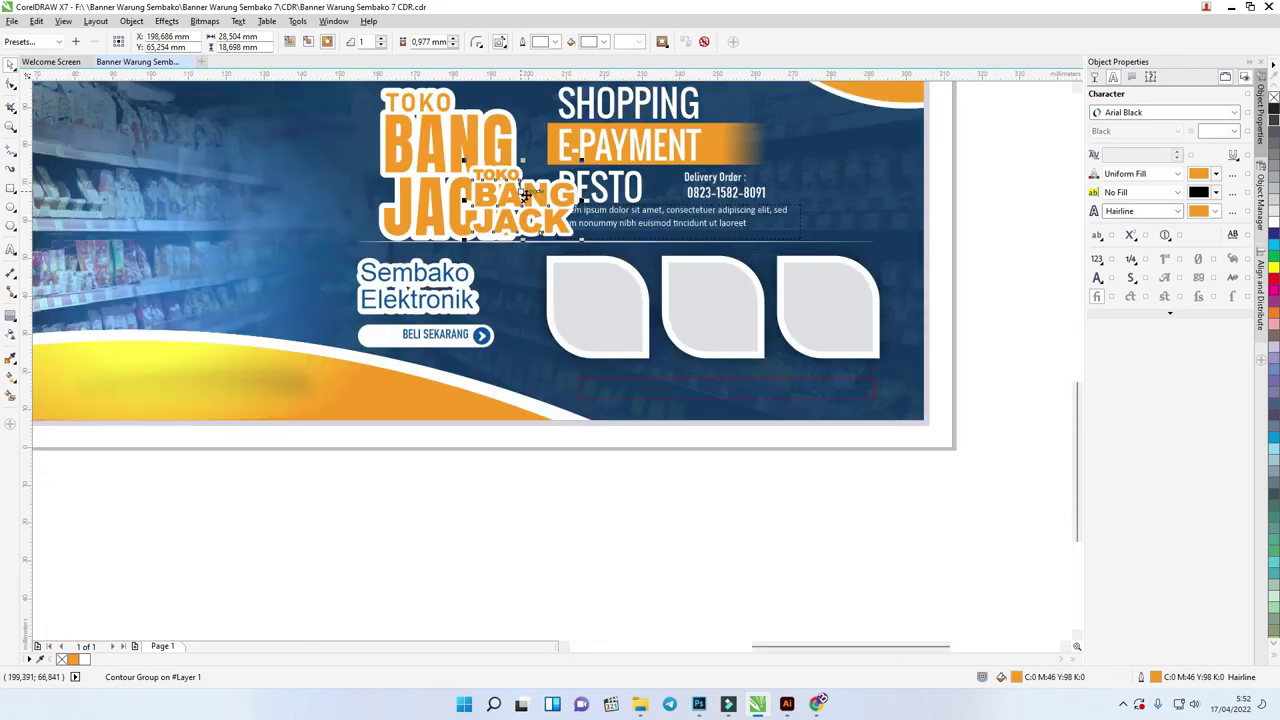
scroll(525, 195, "down", 2)
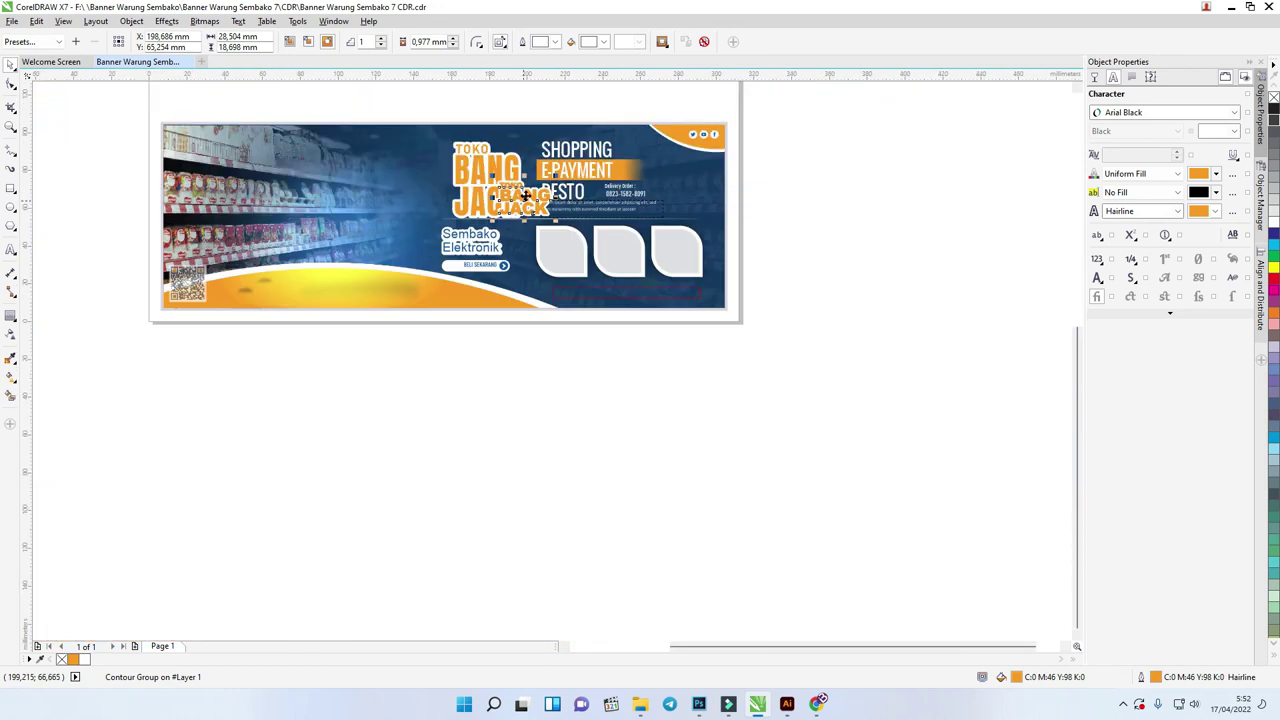
Switch to the Contoh Produk Sembako folder and bring the photo of groceries in paper bags into the CorelDRAW drawing
left_click(640, 704)
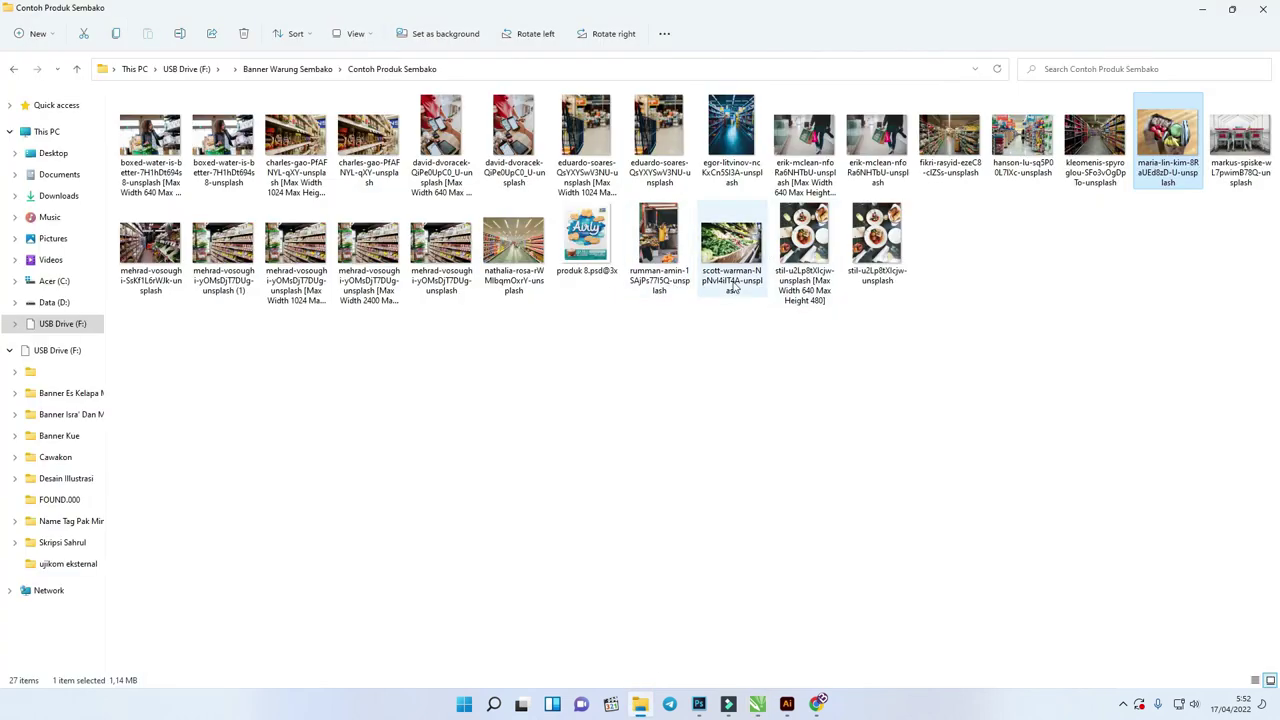
left_click_drag(1168, 143, 771, 259)
key("alt+Tab")
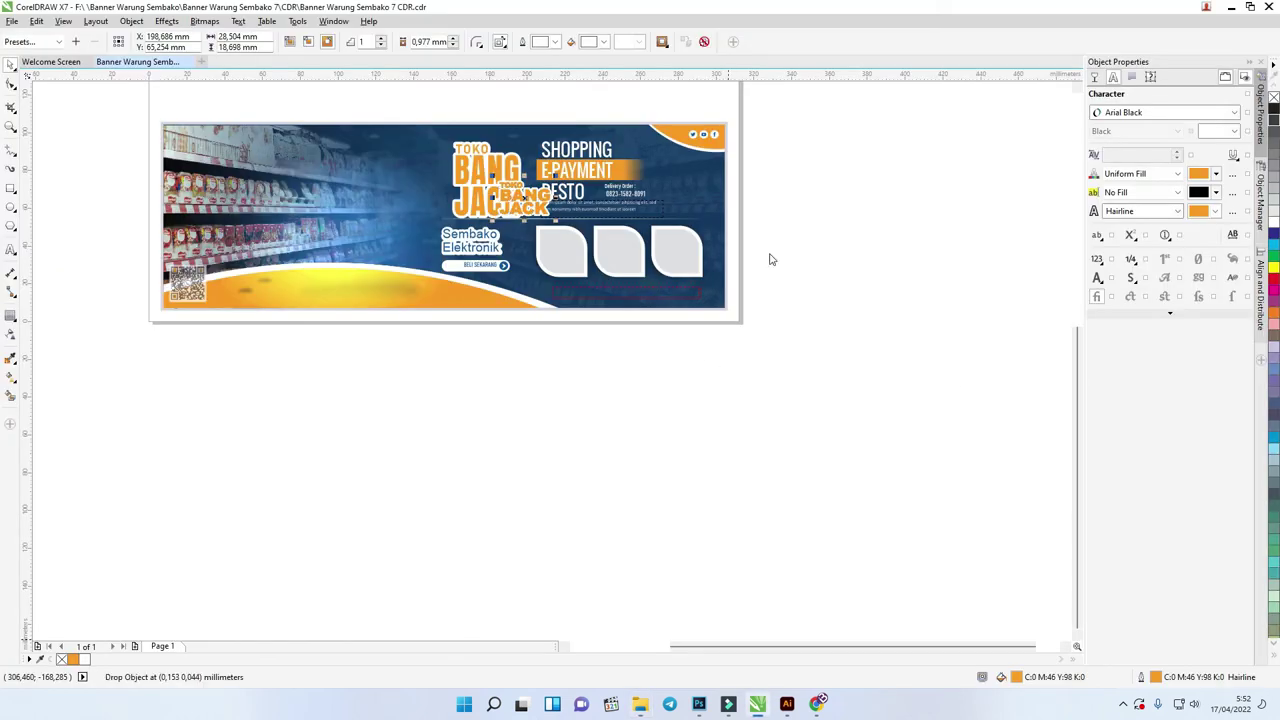
Scale the grocery bag photo down to about 119 × 89 mm and place it just to the right of the blue banner
scroll(813, 323, "down", 5)
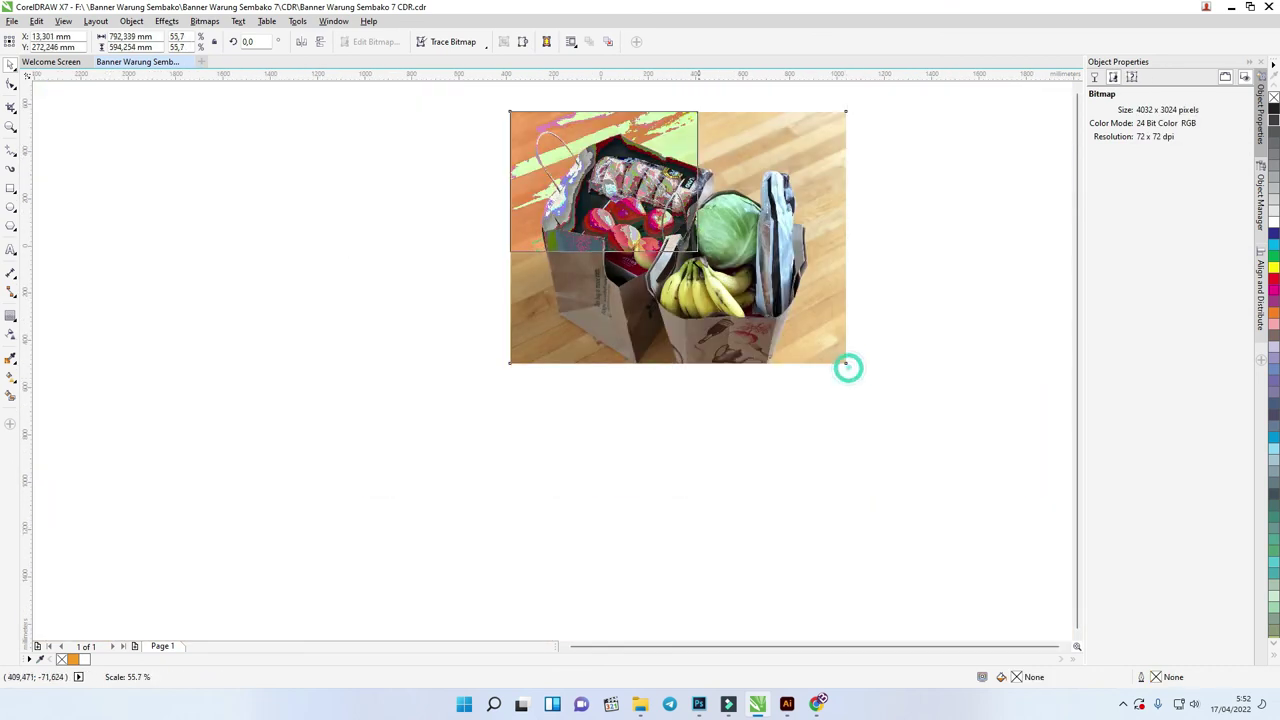
left_click_drag(848, 366, 610, 194)
left_click_drag(584, 145, 680, 257)
scroll(680, 257, "up", 3)
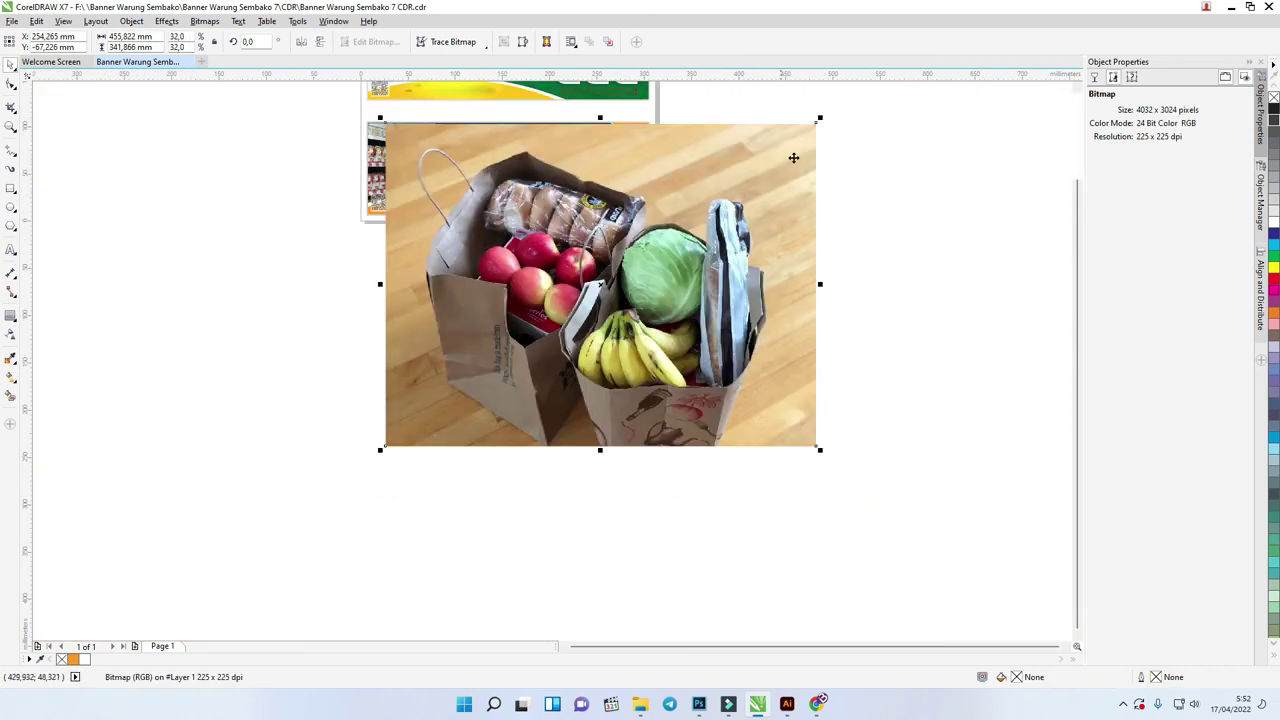
left_click_drag(820, 120, 586, 291)
left_click_drag(732, 163, 775, 234)
left_click_drag(826, 149, 708, 162)
Try to PowerClip the grocery bag photo inside the blue banner's first product frame
right_click(708, 162)
left_click(750, 170)
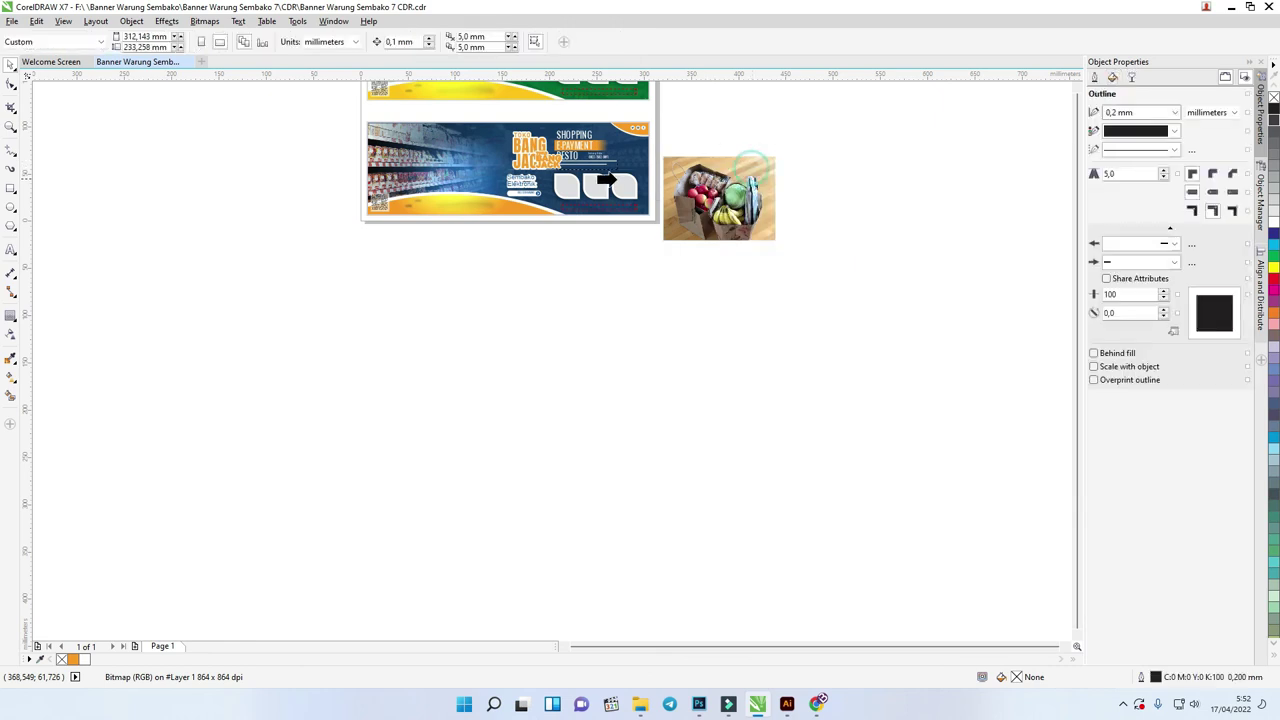
left_click(563, 178)
scroll(563, 178, "up", 2)
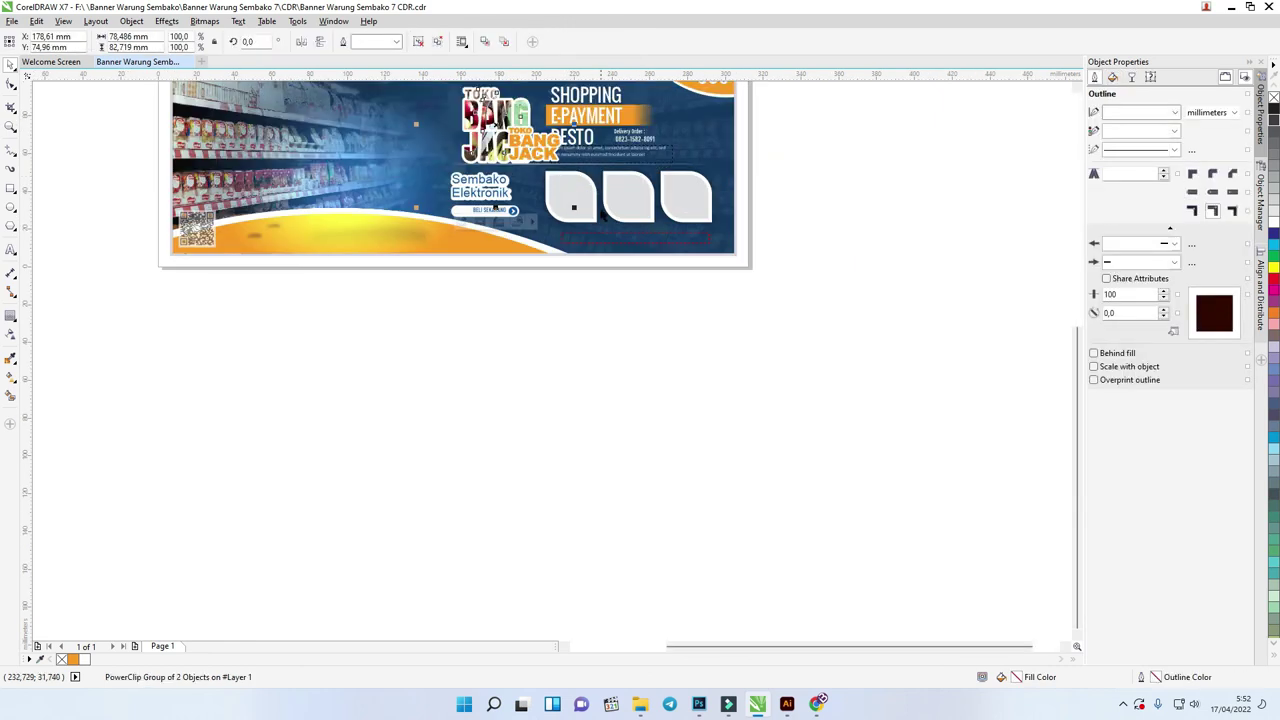
key("ctrl+z")
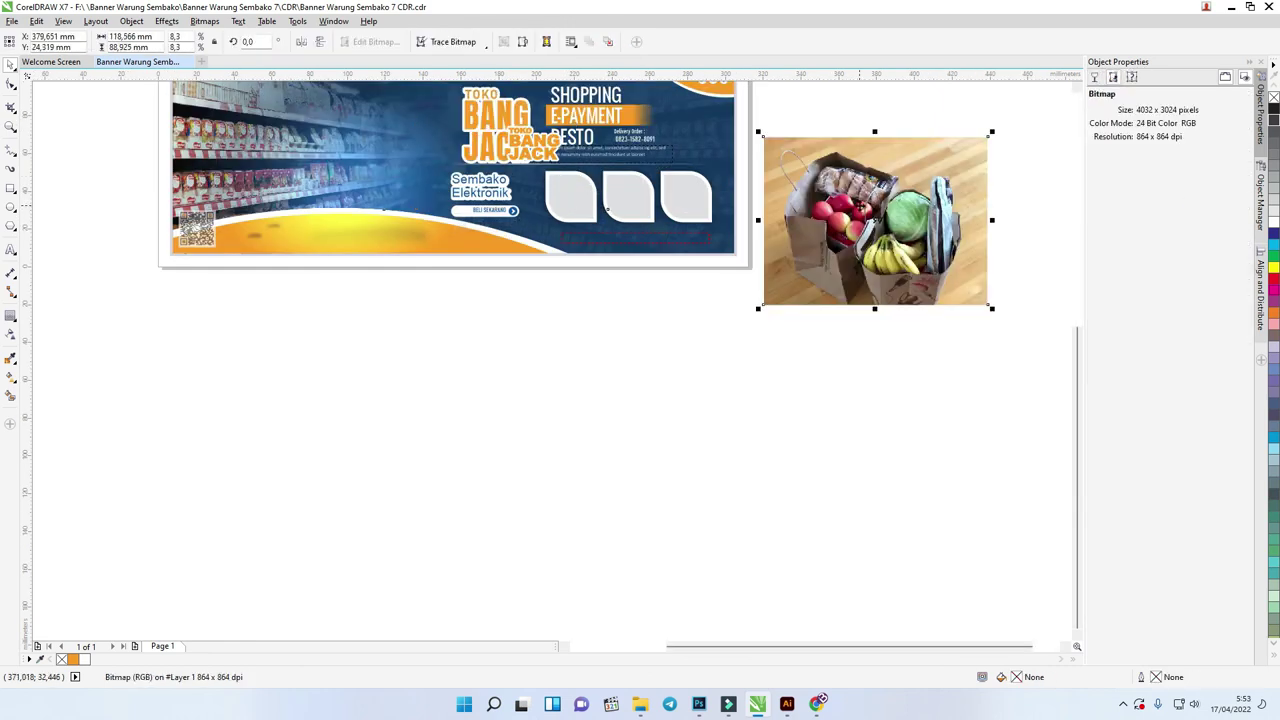
PowerClip the grocery bag photo inside the third, rightmost product frame of the blue banner
right_click(858, 203)
left_click(884, 208)
left_click(676, 188)
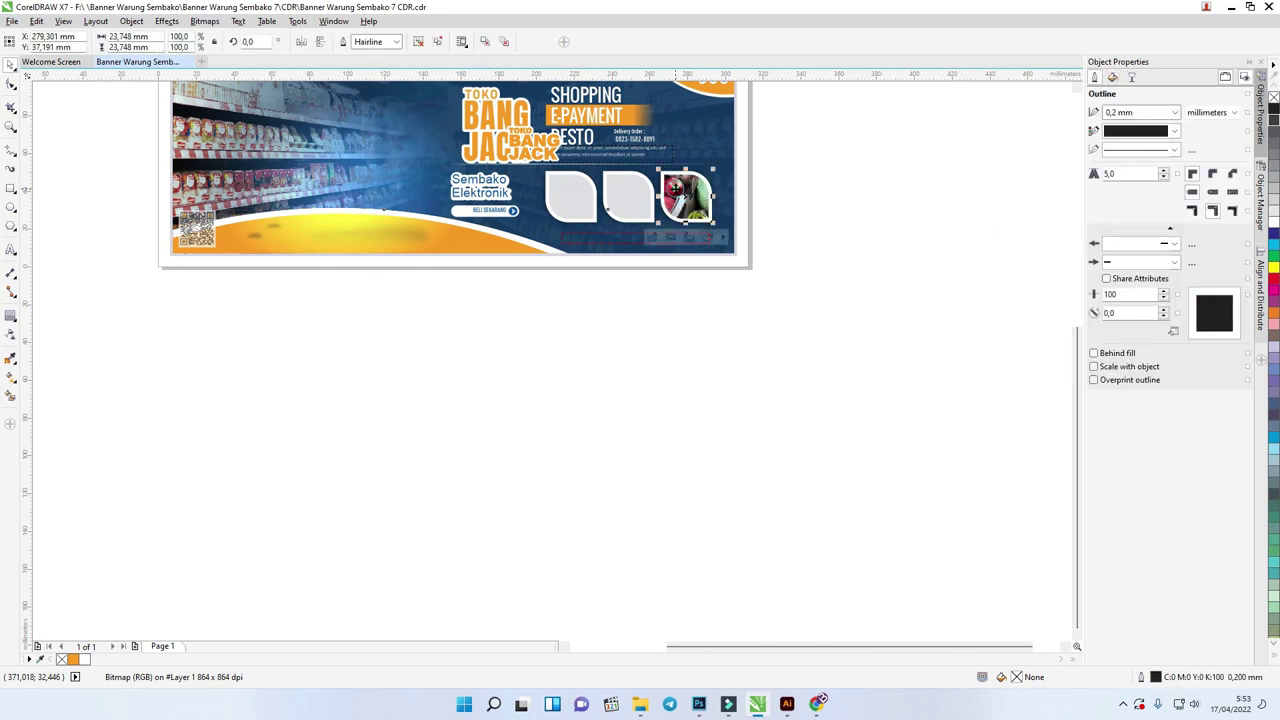
Fit the clipped grocery photo to its frame with Fill Frame Proportionally, and deselect it
right_click(676, 190)
mouse_move(760, 262)
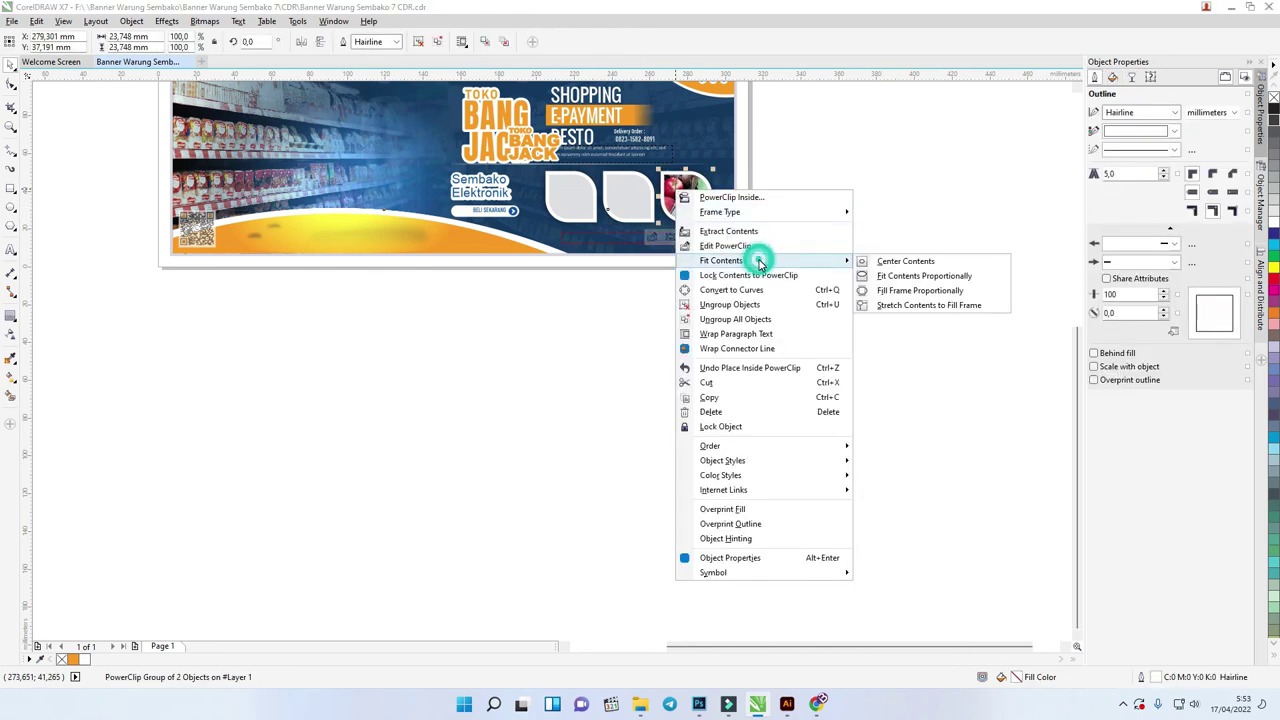
left_click(922, 292)
left_click(817, 151)
scroll(694, 177, "up", 3)
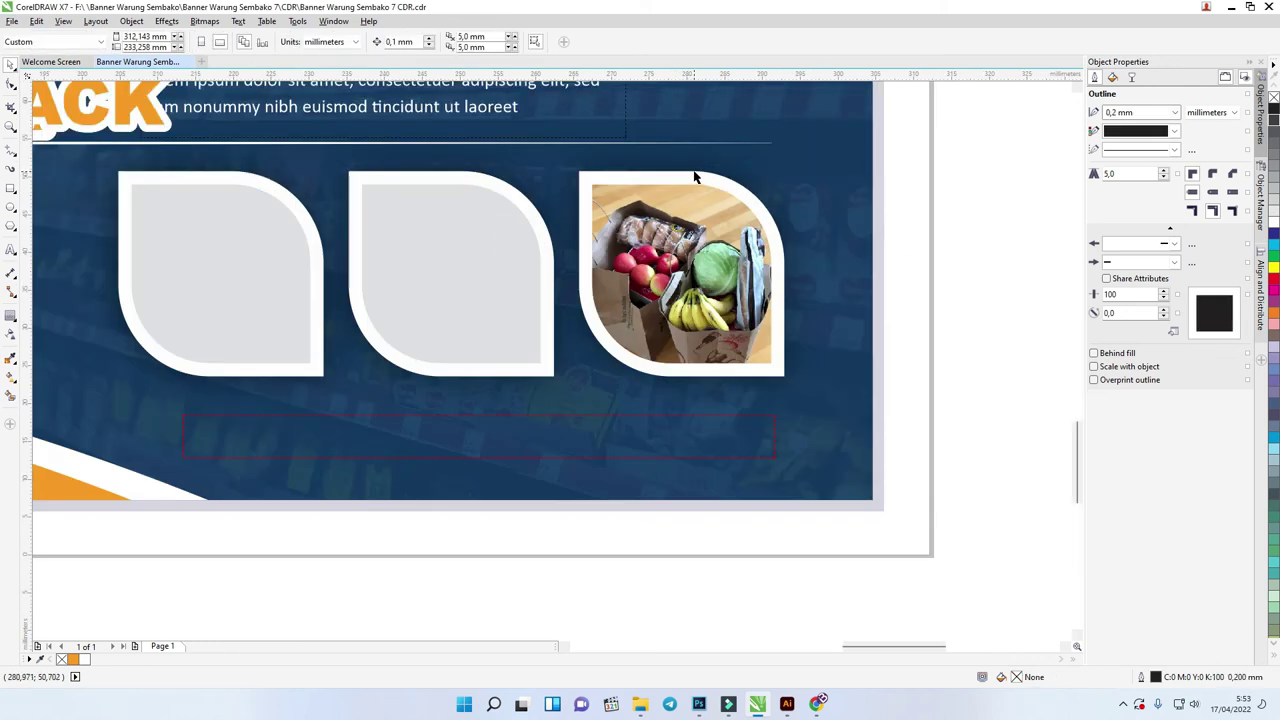
Move the gradient light overlay off the blue banner, and shift the shelf photo up and left past the banner's edge
scroll(694, 177, "down", 3)
left_click_drag(1078, 402, 1068, 362)
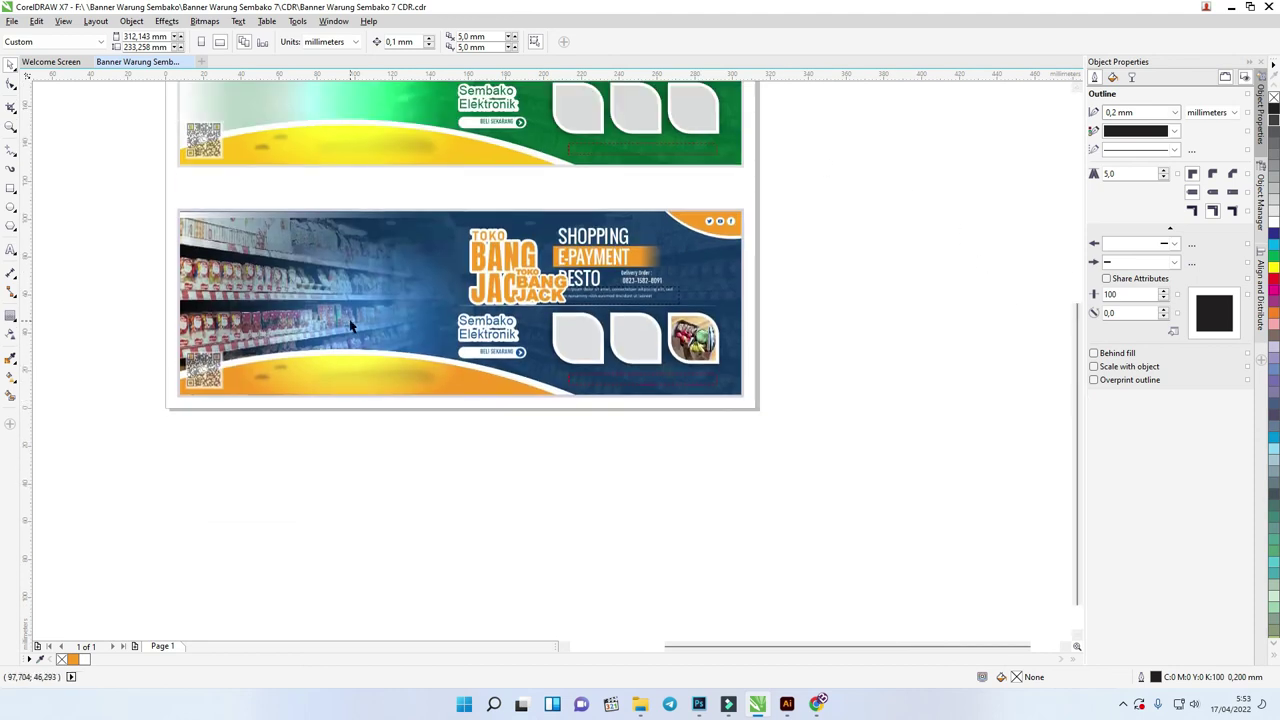
left_click(256, 328)
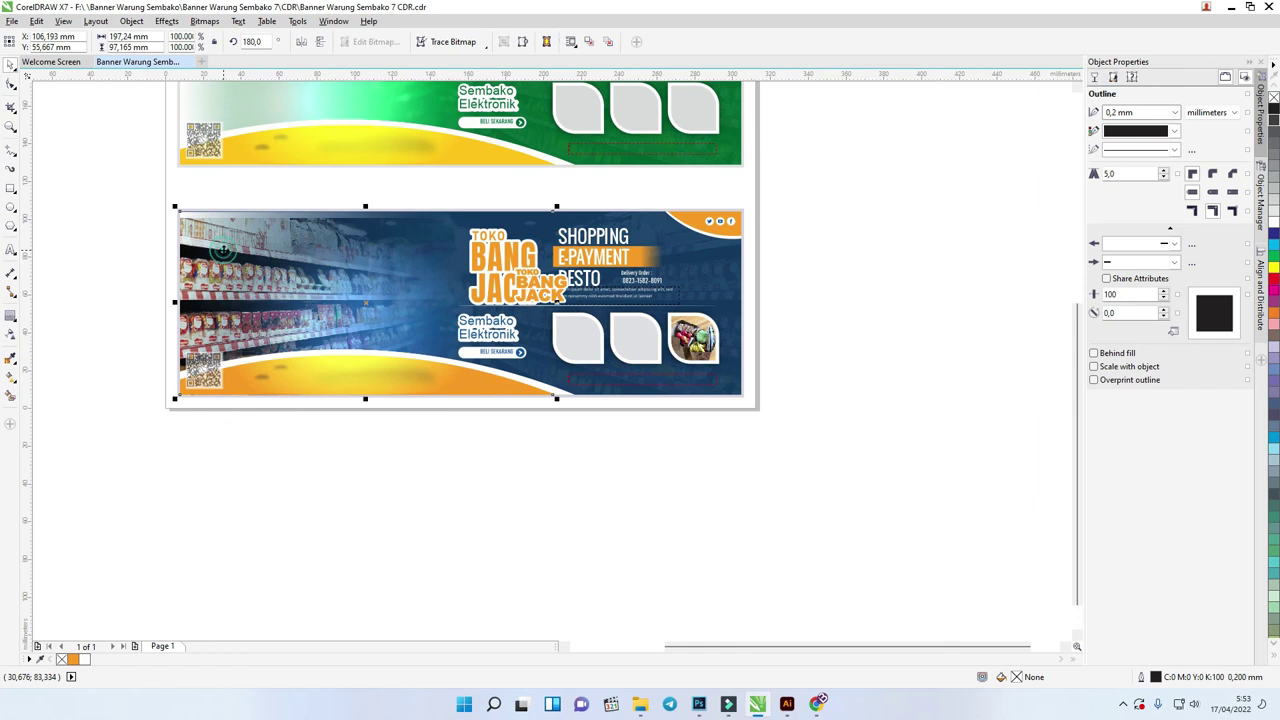
key("ctrl+z")
key("ctrl+z")
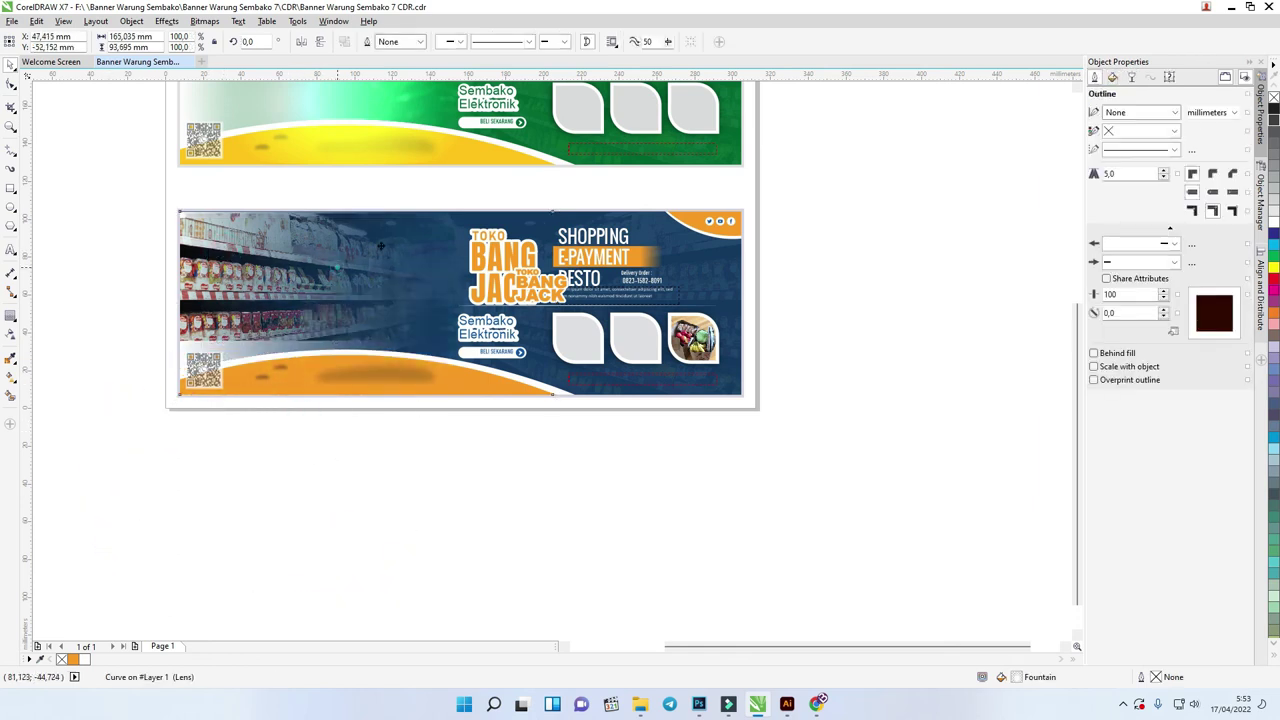
key("ctrl+z")
left_click_drag(360, 200, 181, 231)
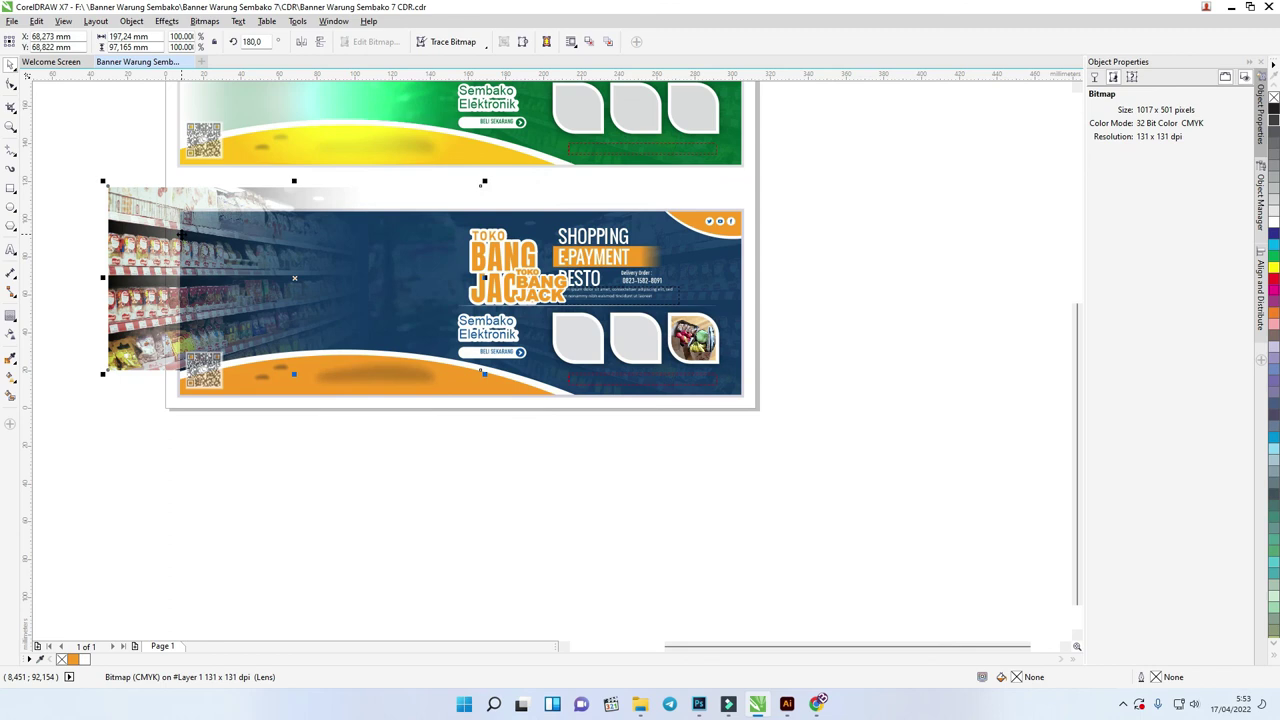
left_click(561, 482)
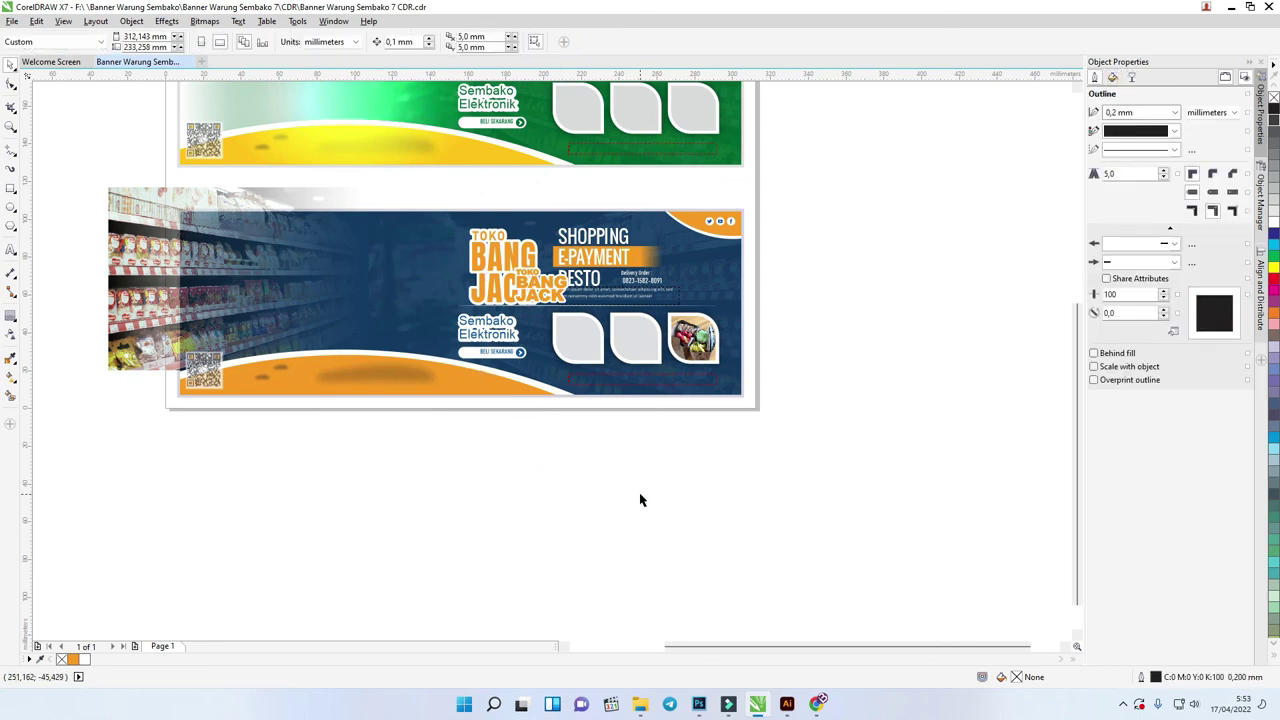